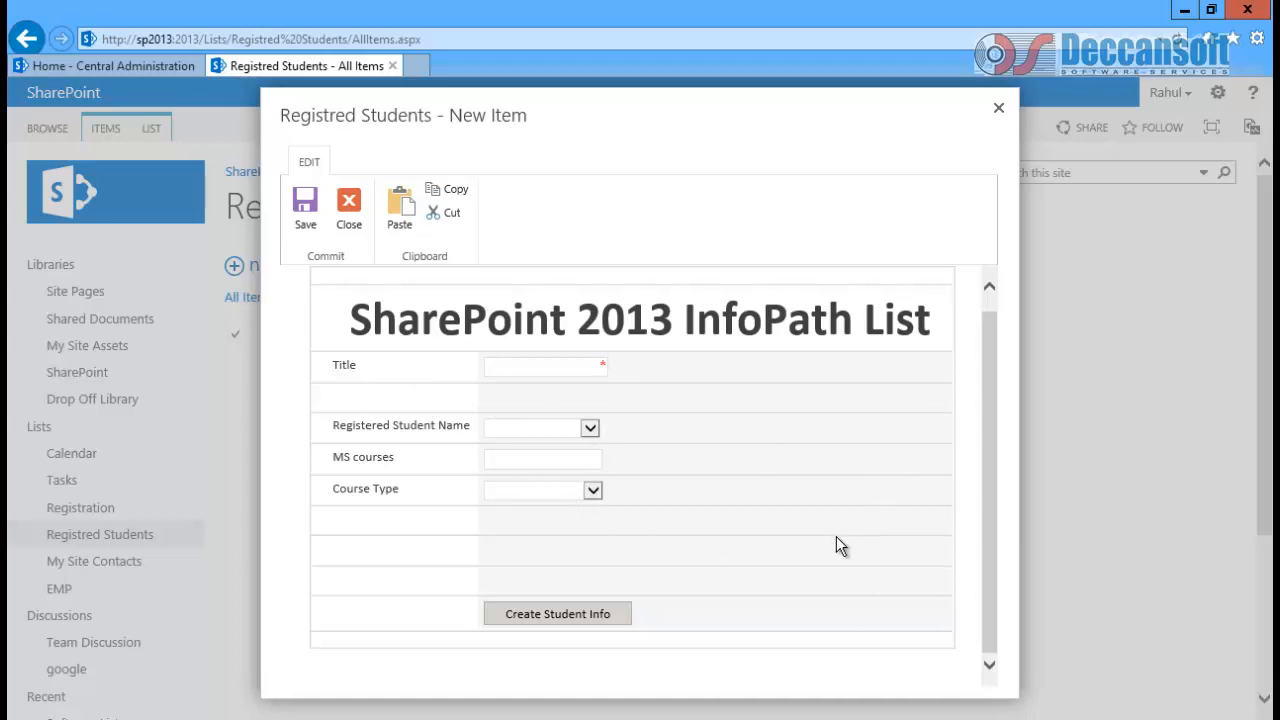
Step: Close the new student form and show the Registred Students list commands, including Customize Form
click(1001, 109)
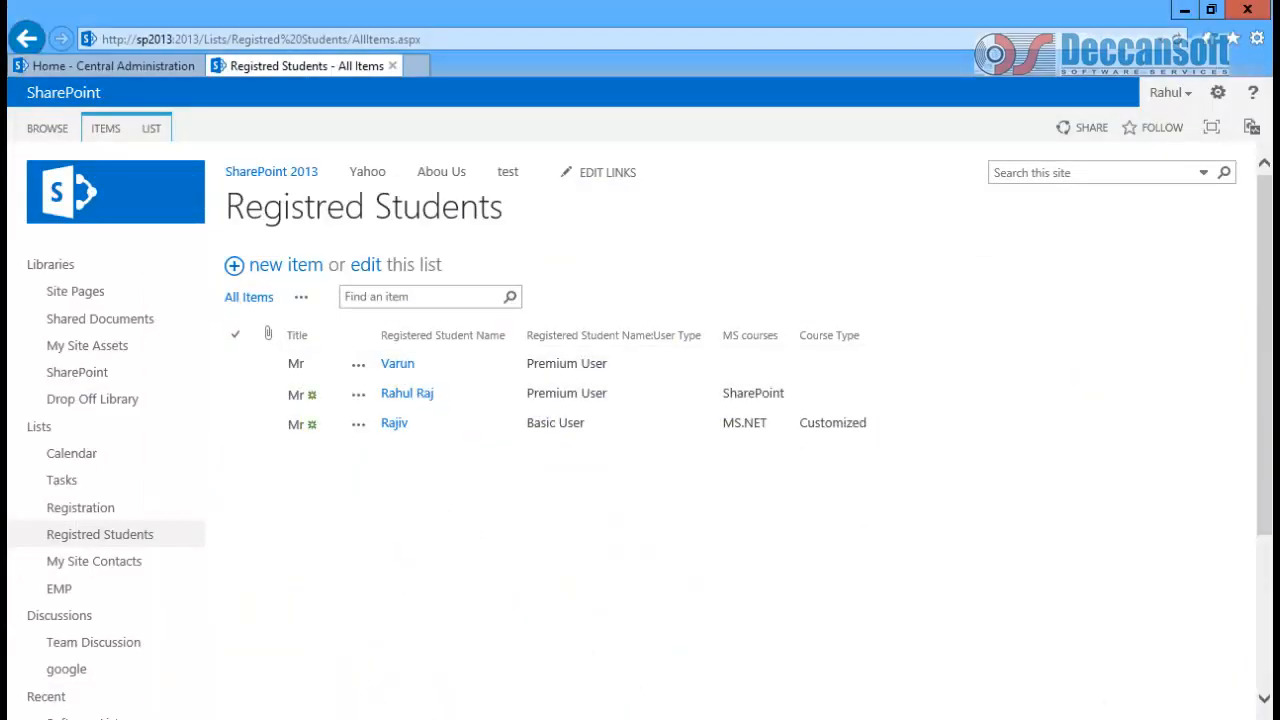
click(152, 131)
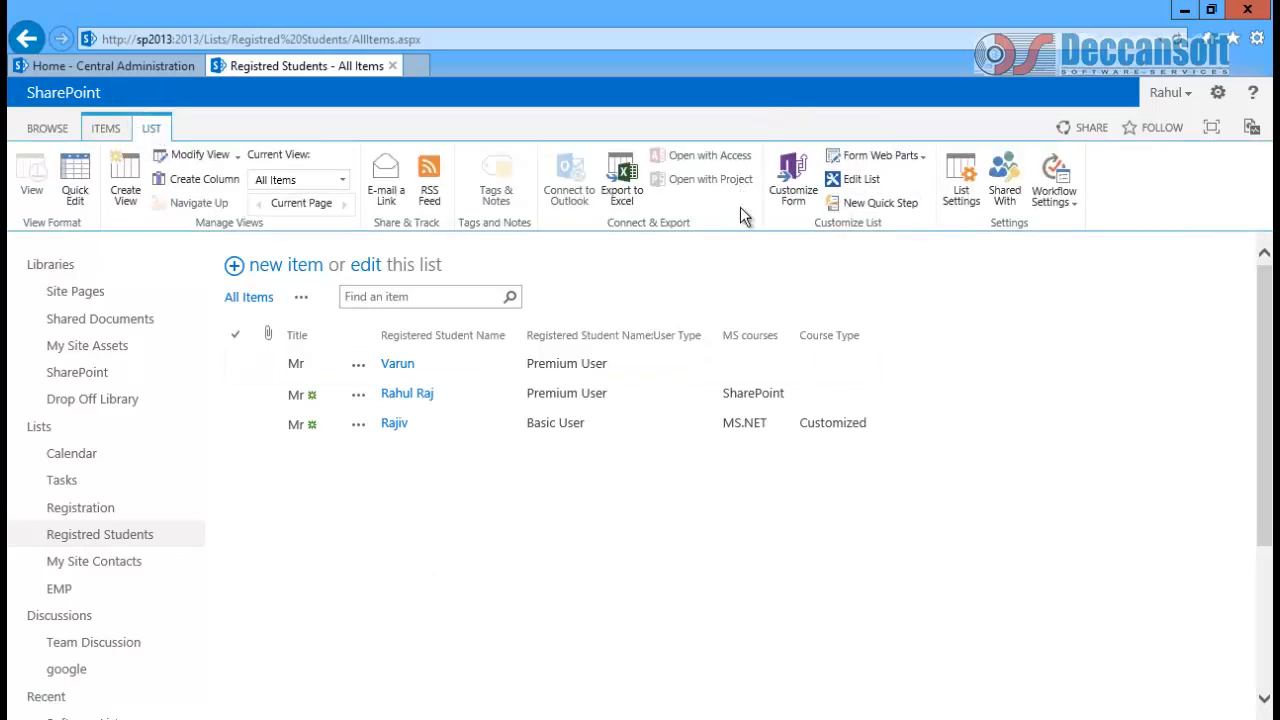
click(794, 175)
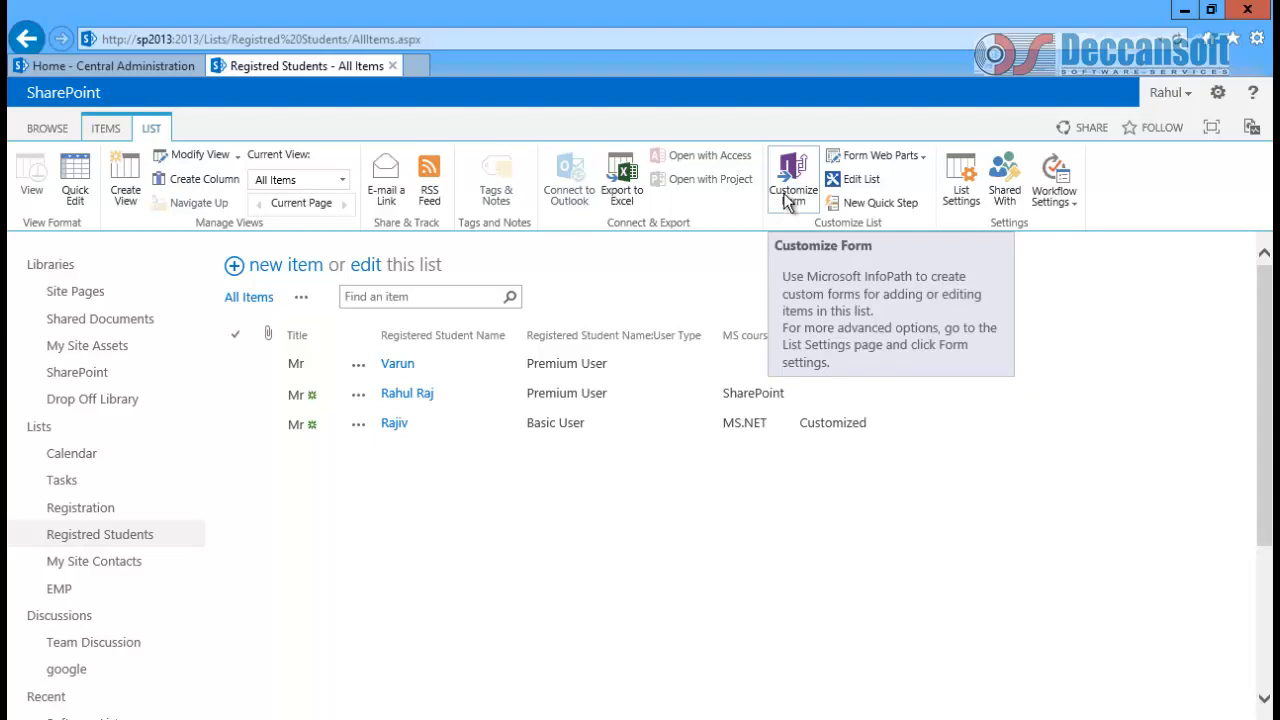
Step: Open the Registred Students form in InfoPath via Customize Form, signing in with the account password
click(788, 195)
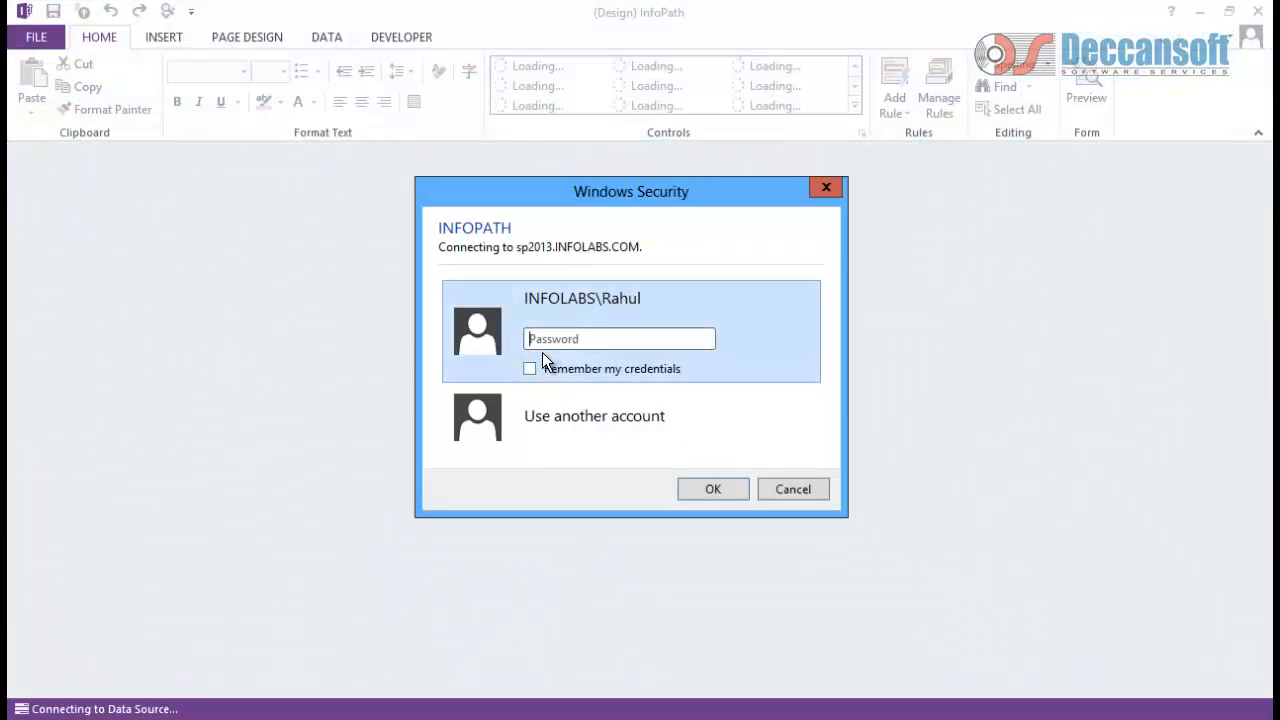
text(•••••)
key(Return)
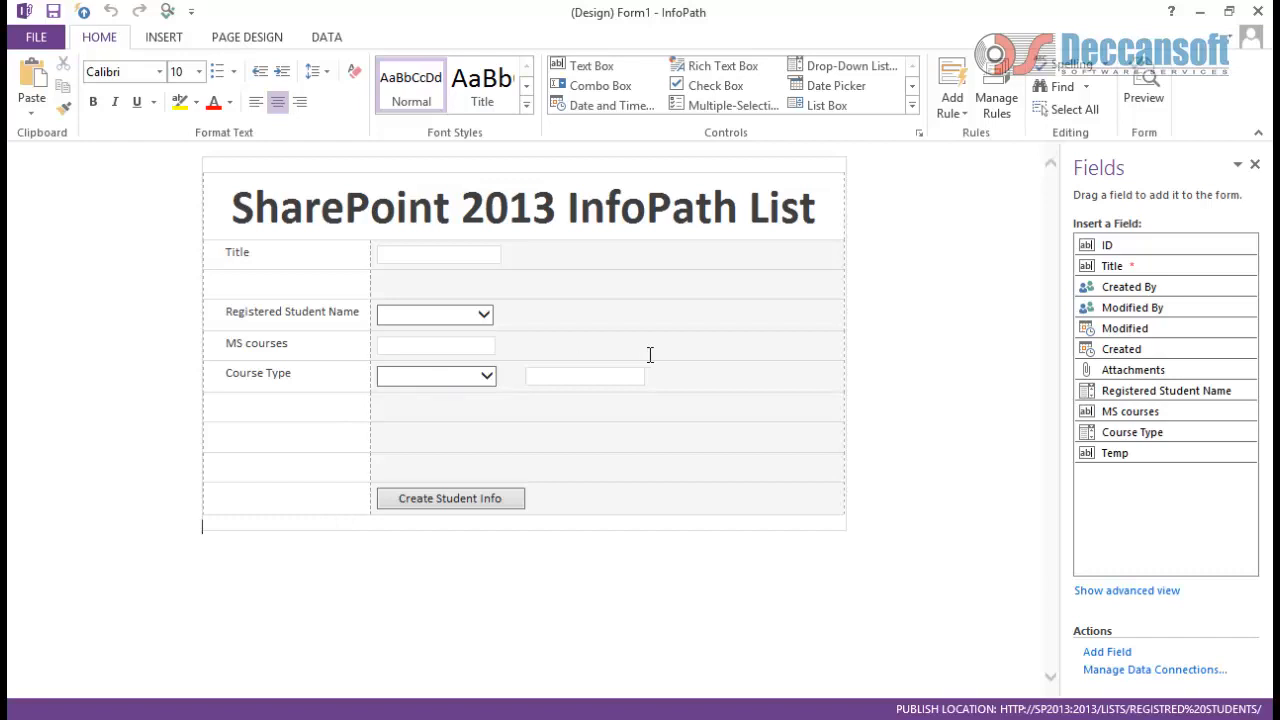
Step: Type an 'Email' label below Course Type and insert a text box beside it
click(256, 428)
text(Ema)
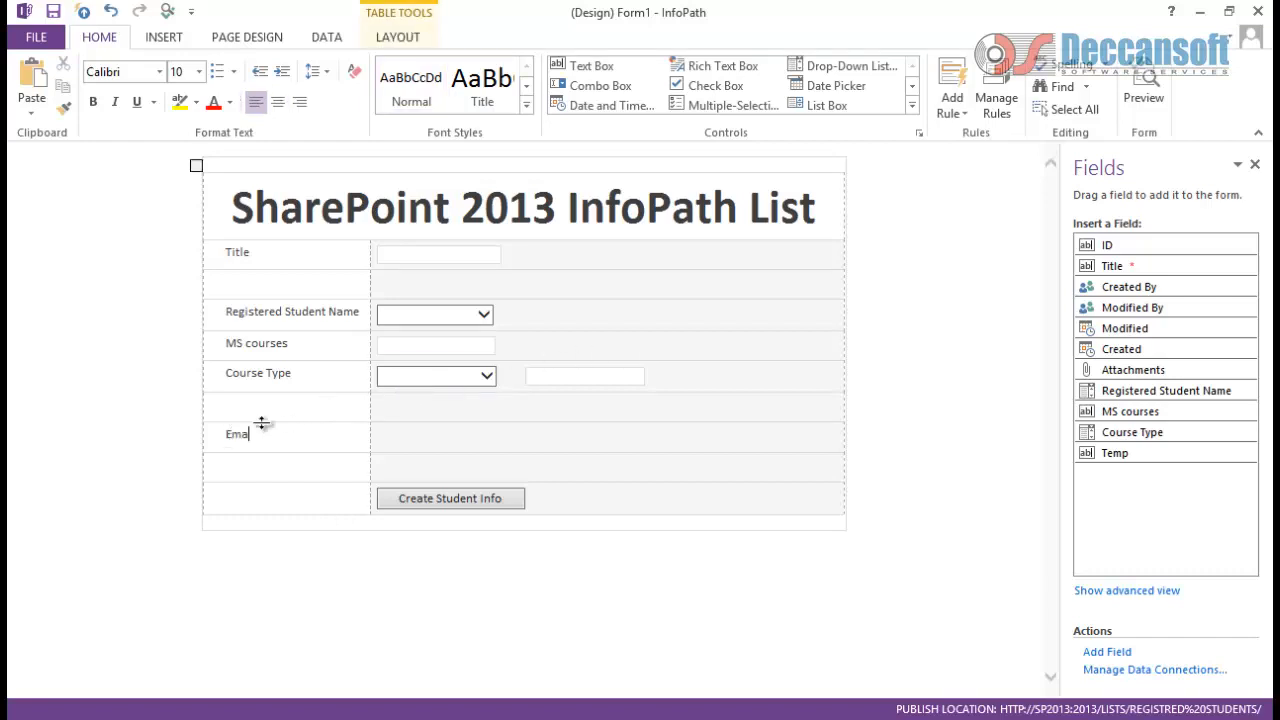
text(il)
key(Tab)
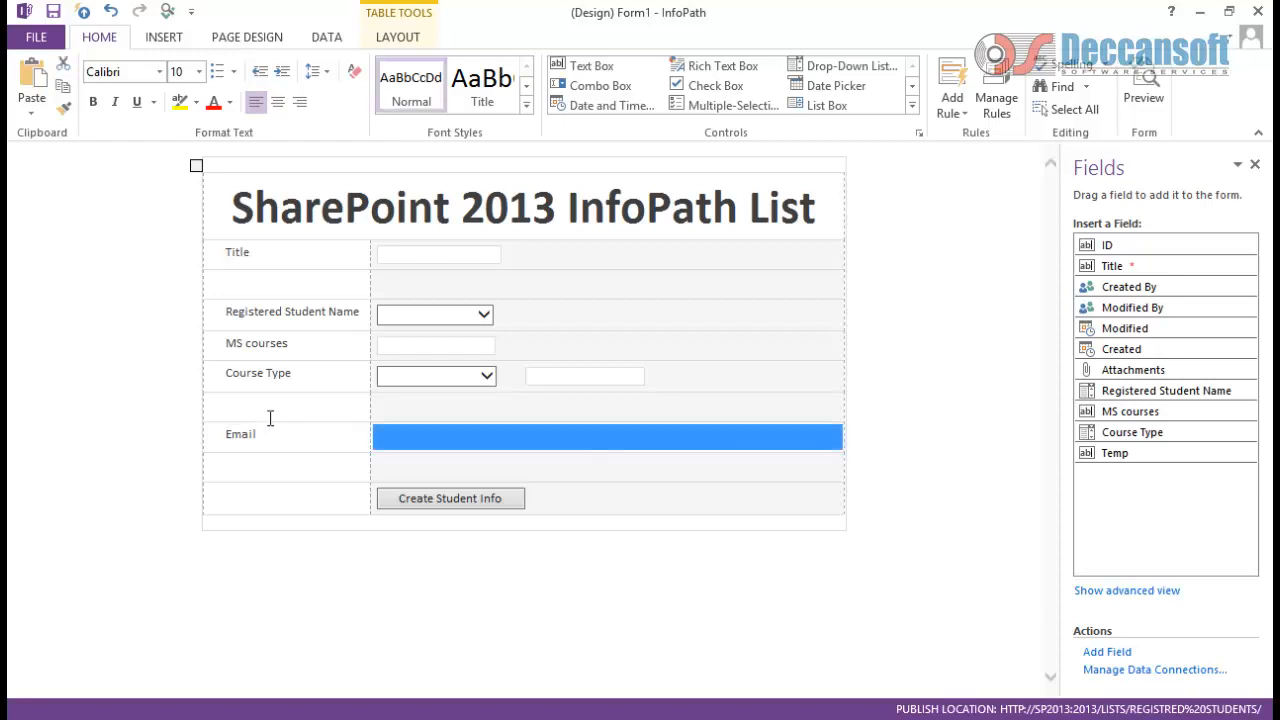
click(403, 440)
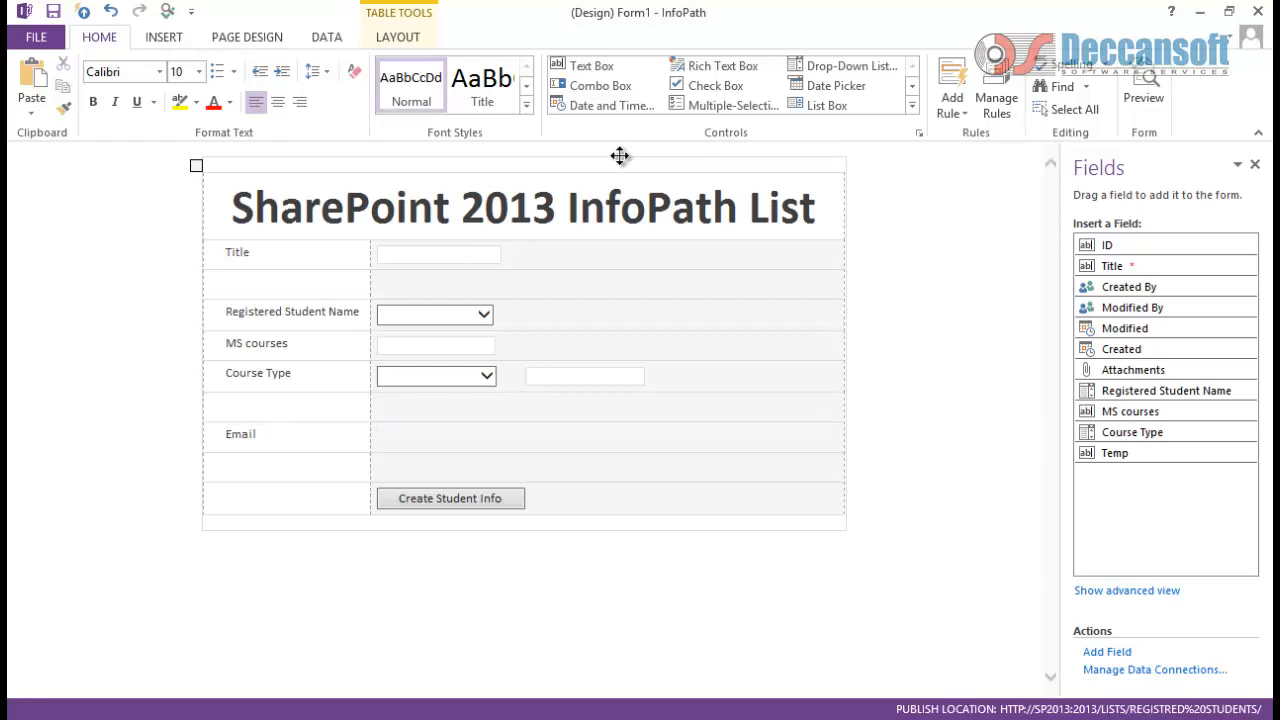
click(583, 64)
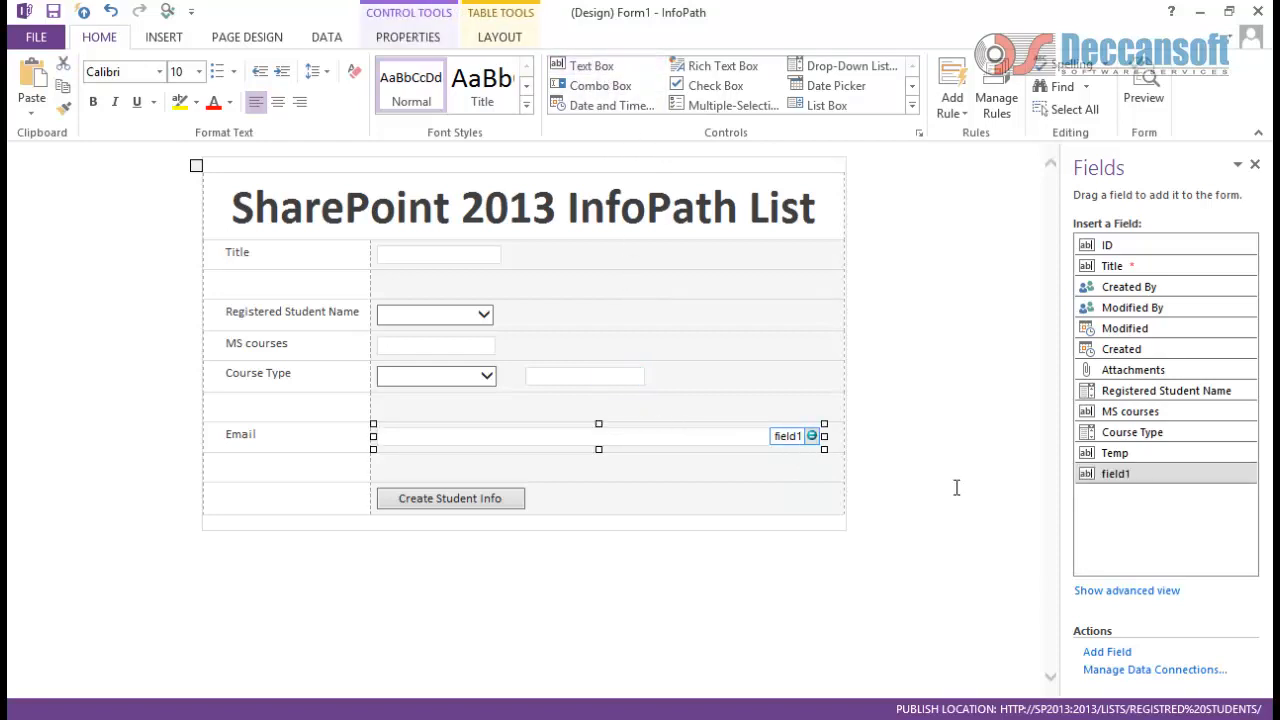
Step: Rename field1 to Email in Field Properties and make the text box narrower
right_click(1098, 476)
click(1118, 545)
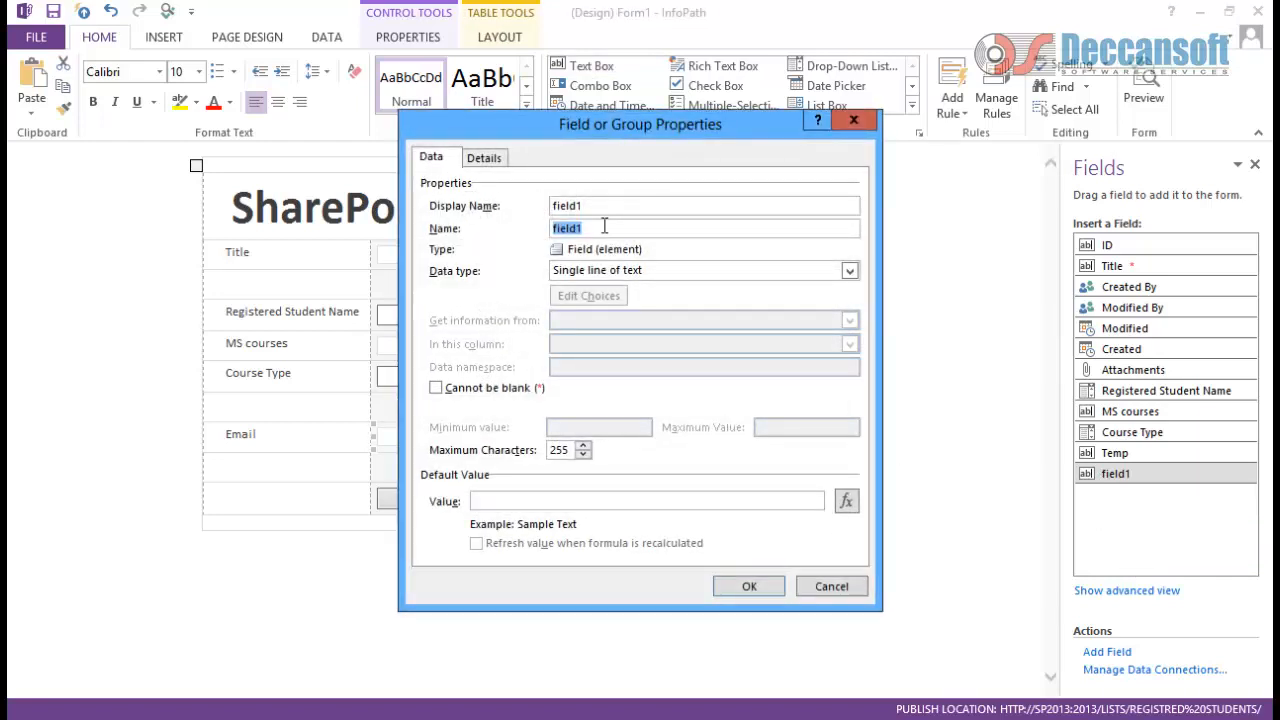
text(Eami)
key(shift+Tab)
text(Ema)
click(745, 588)
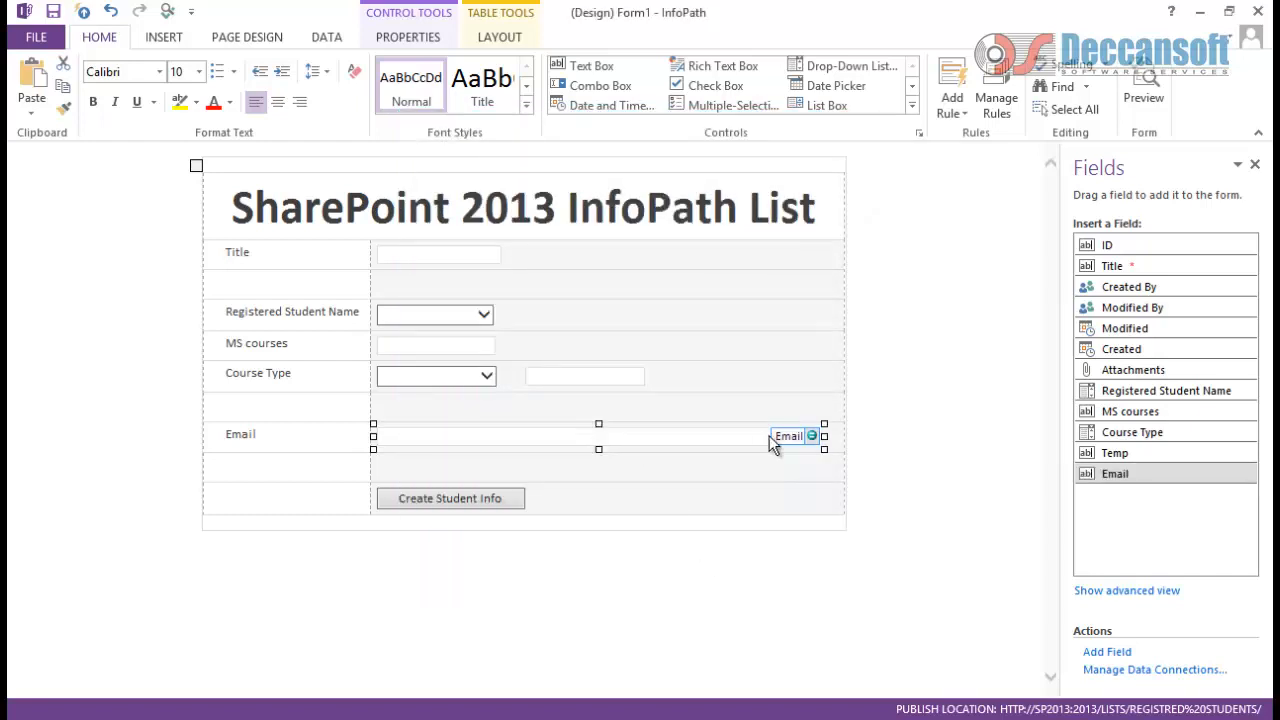
drag(822, 436, 666, 436)
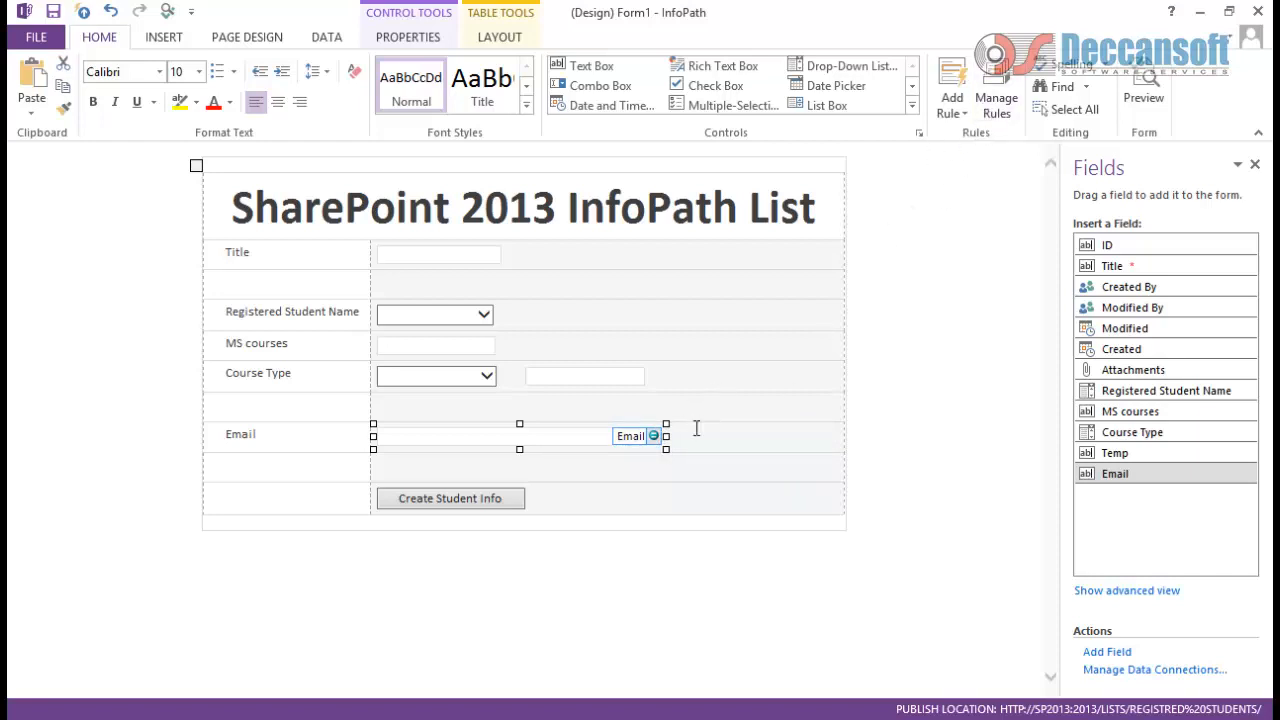
Step: Open the Email field's rules and bring up the 'Is Not an E-mail Address' rule options
click(996, 105)
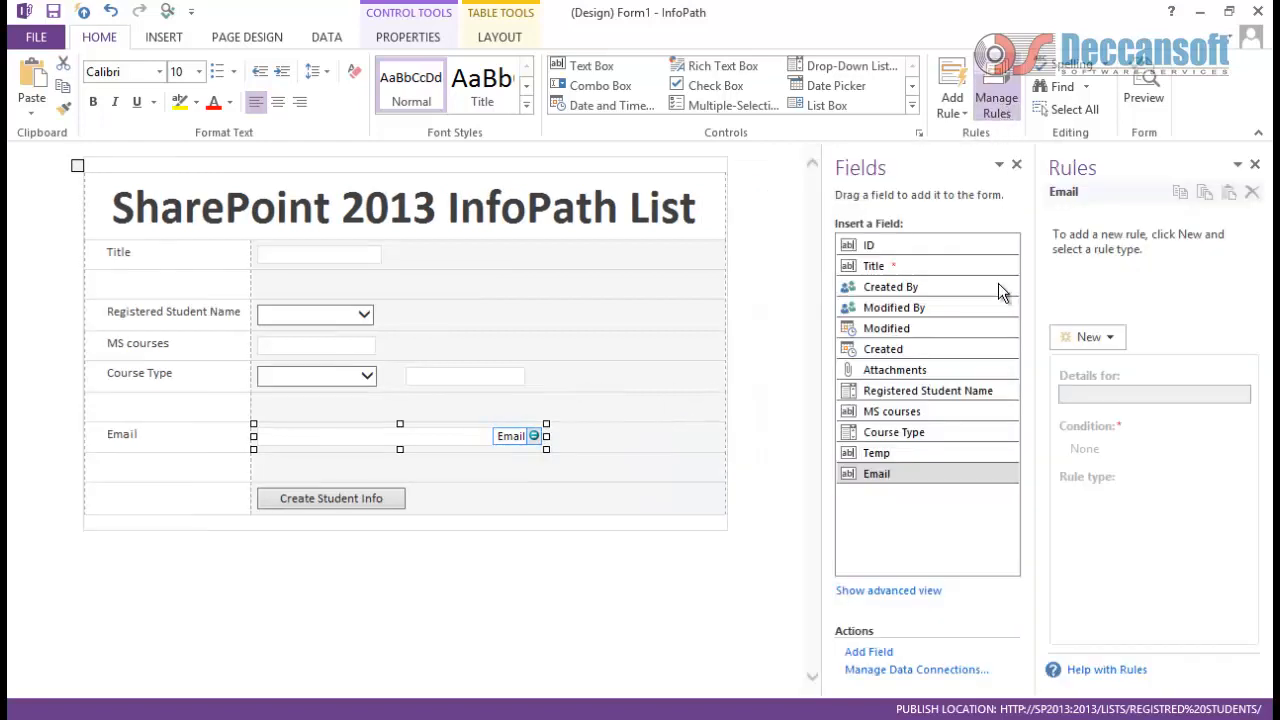
click(1106, 342)
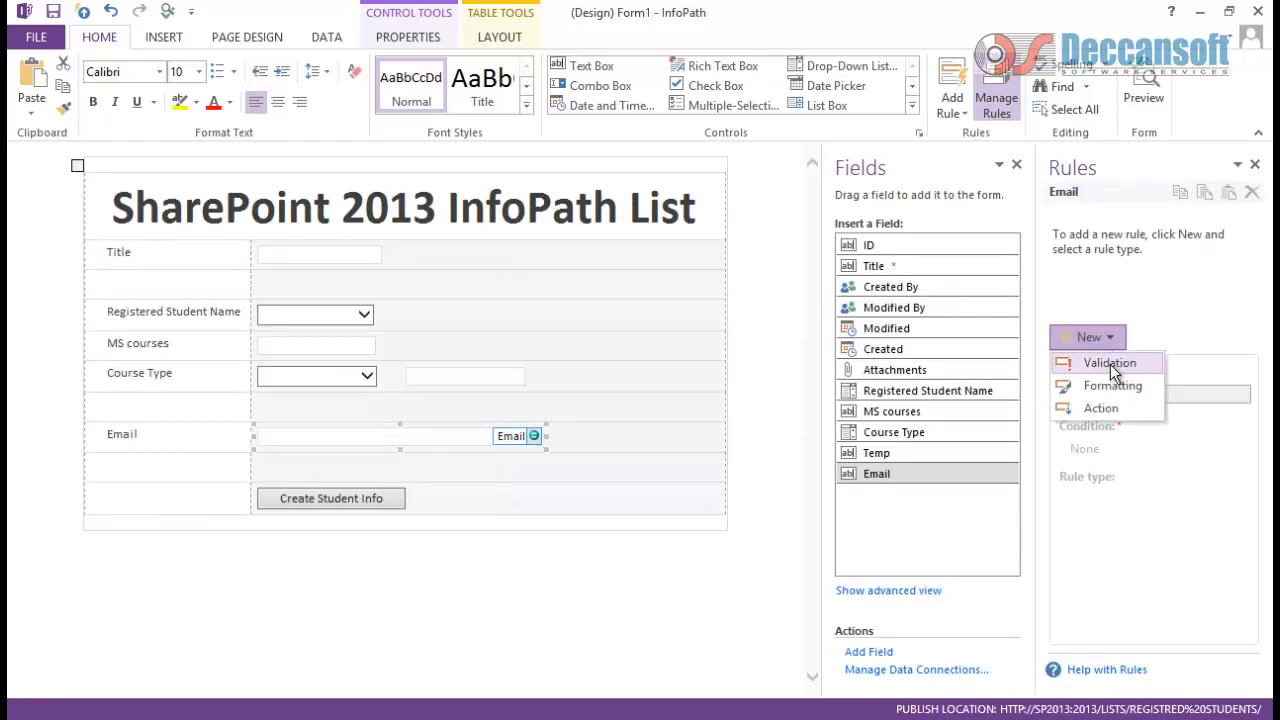
click(1163, 287)
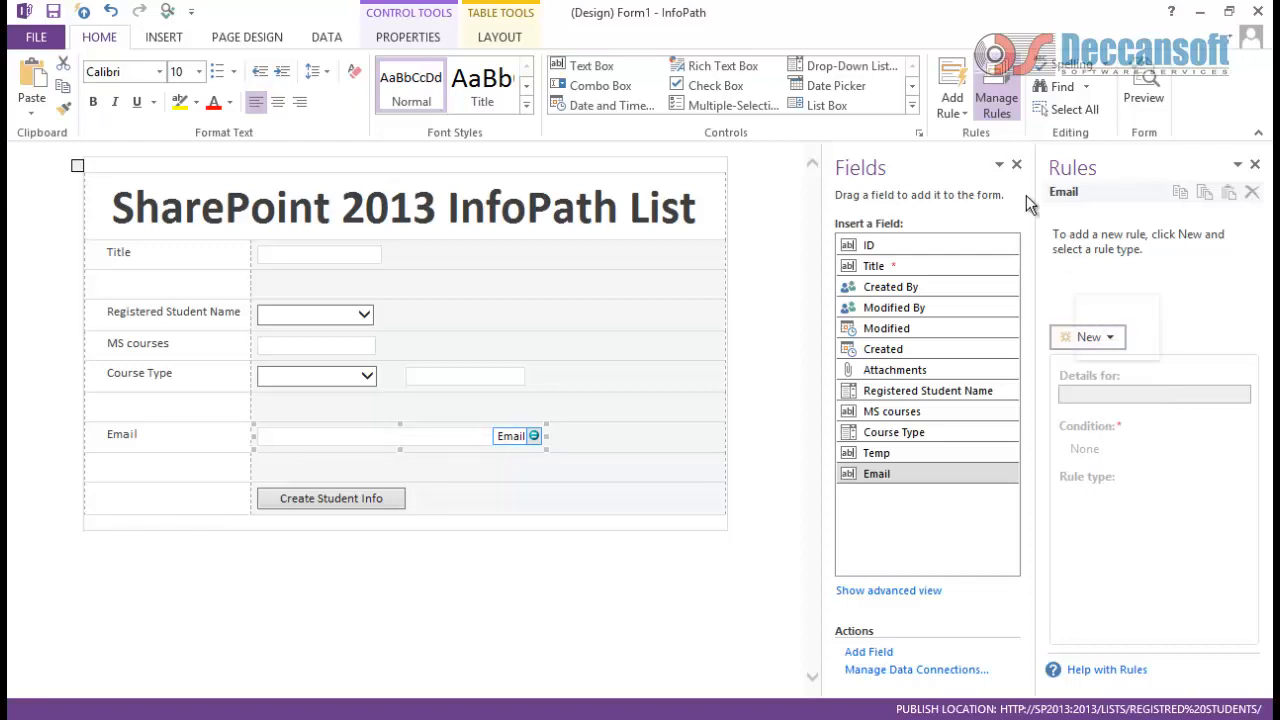
click(966, 115)
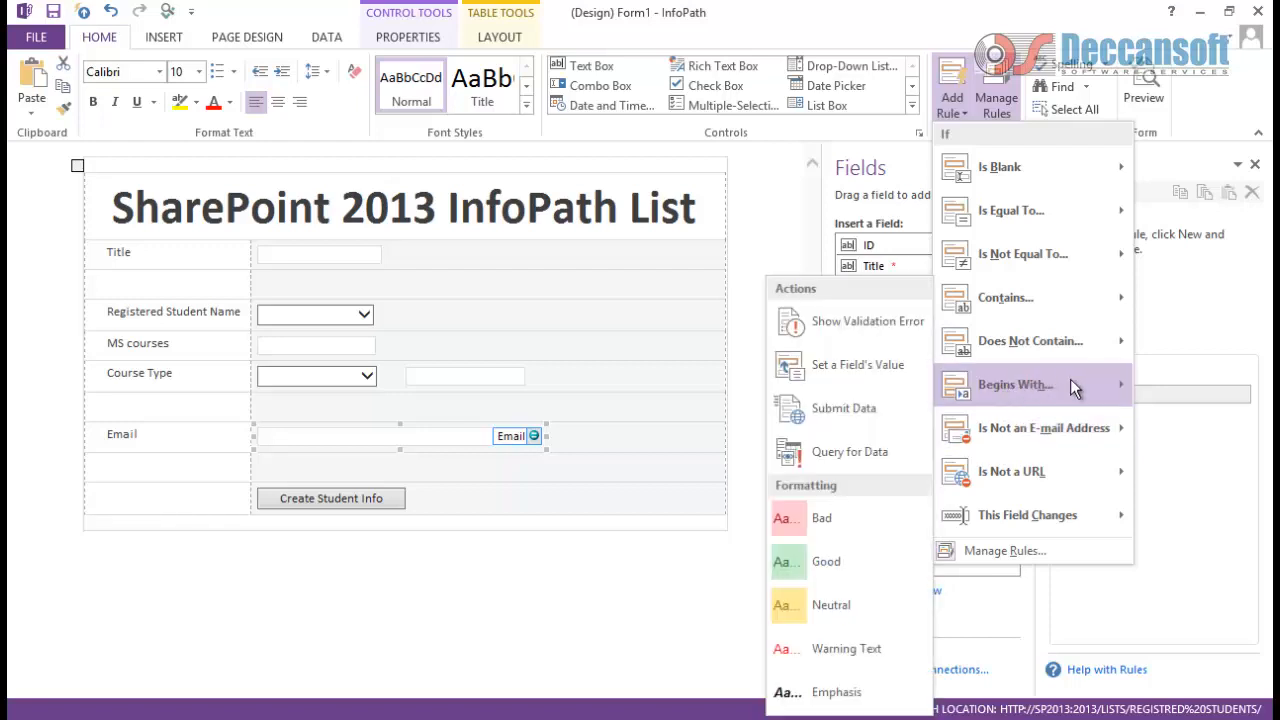
mouse_move(998, 256)
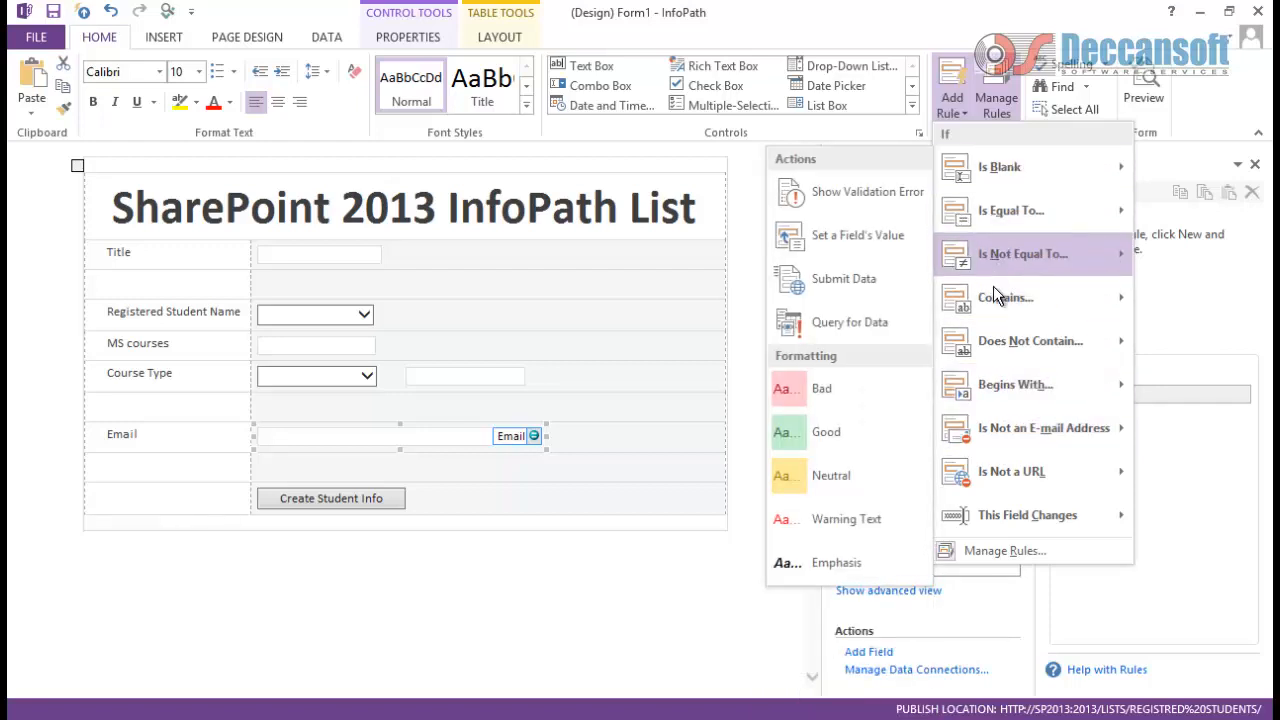
mouse_move(979, 432)
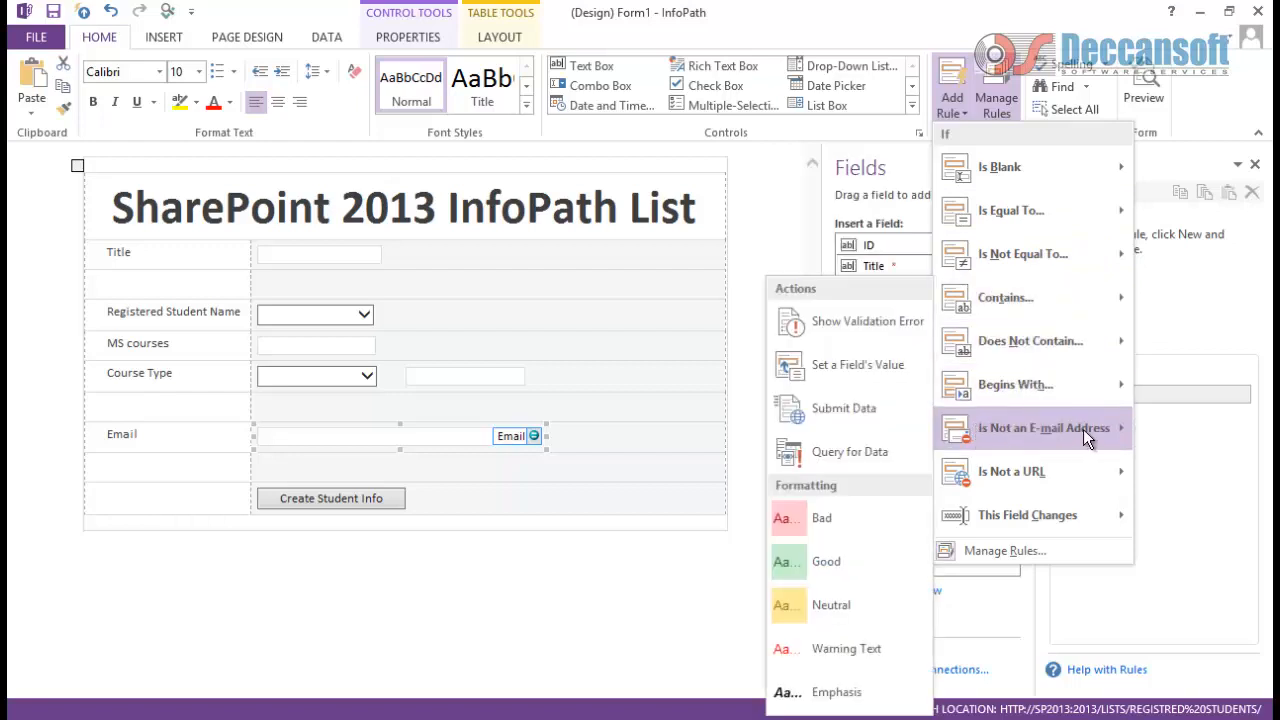
Step: Add a validation error rule with dialog message 'Enter a valid email address' and reworded ScreenTip
click(874, 325)
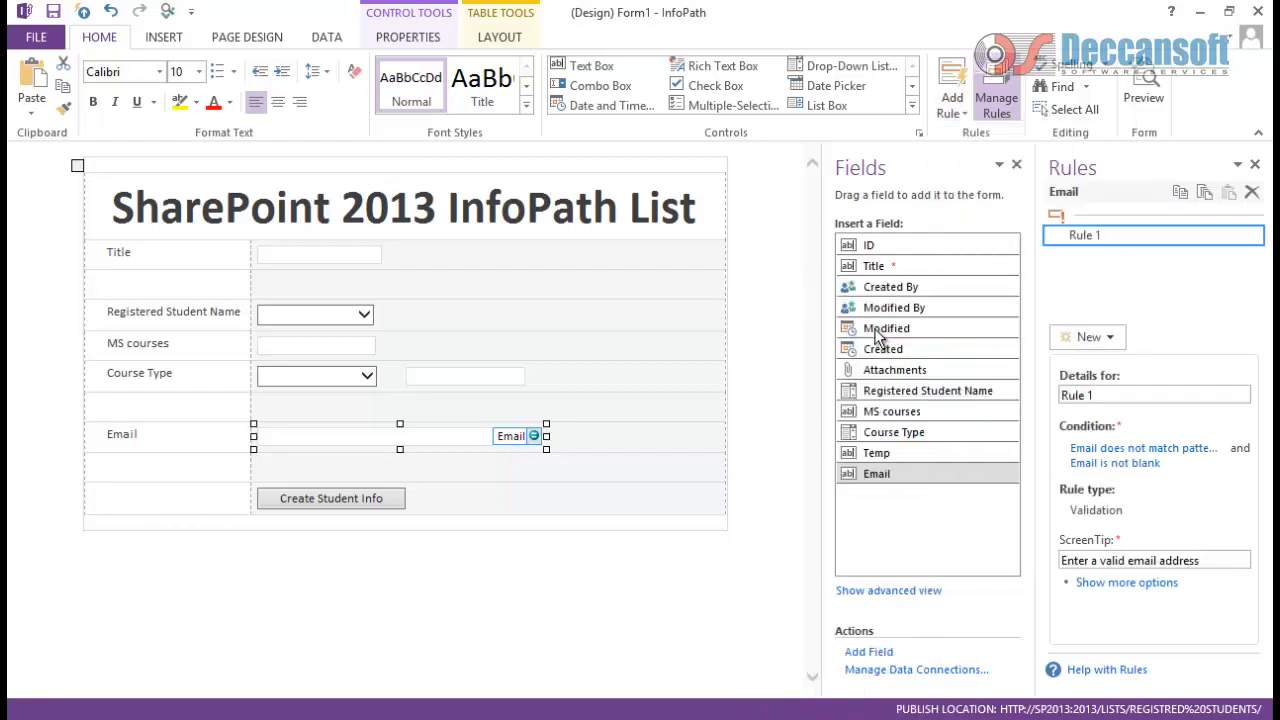
click(1104, 583)
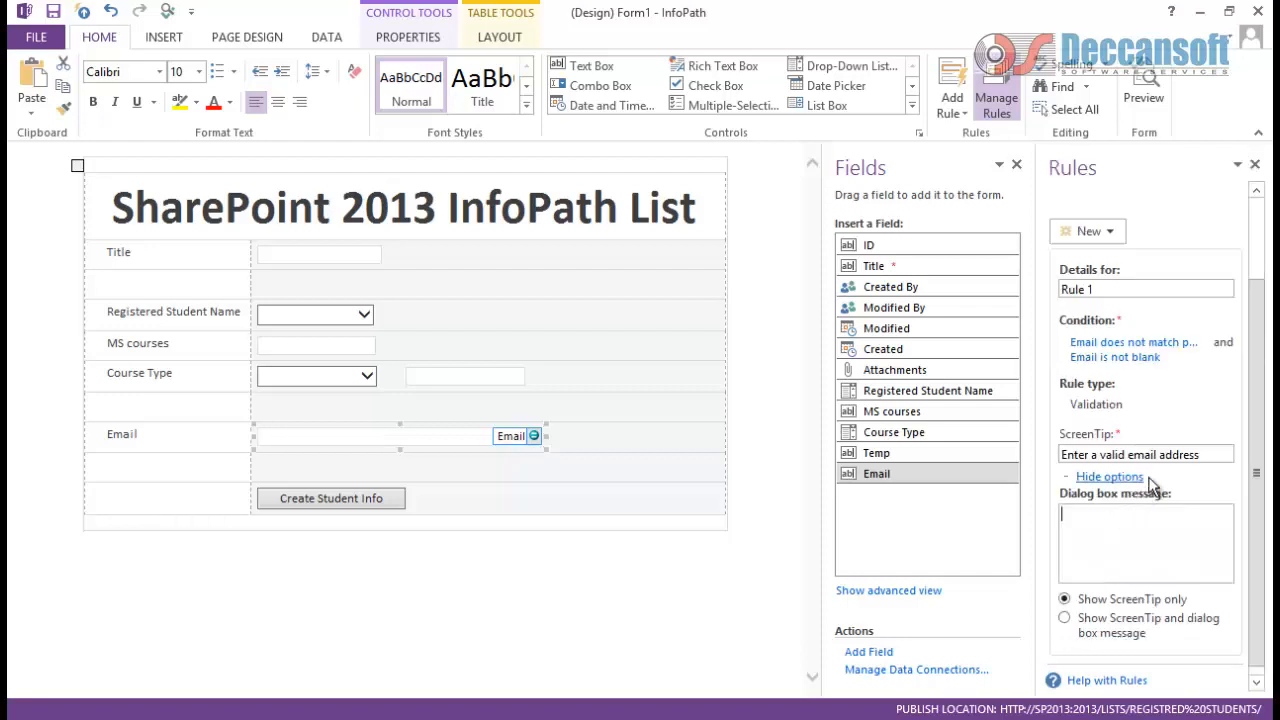
drag(1210, 453, 1013, 457)
key(ctrl+c)
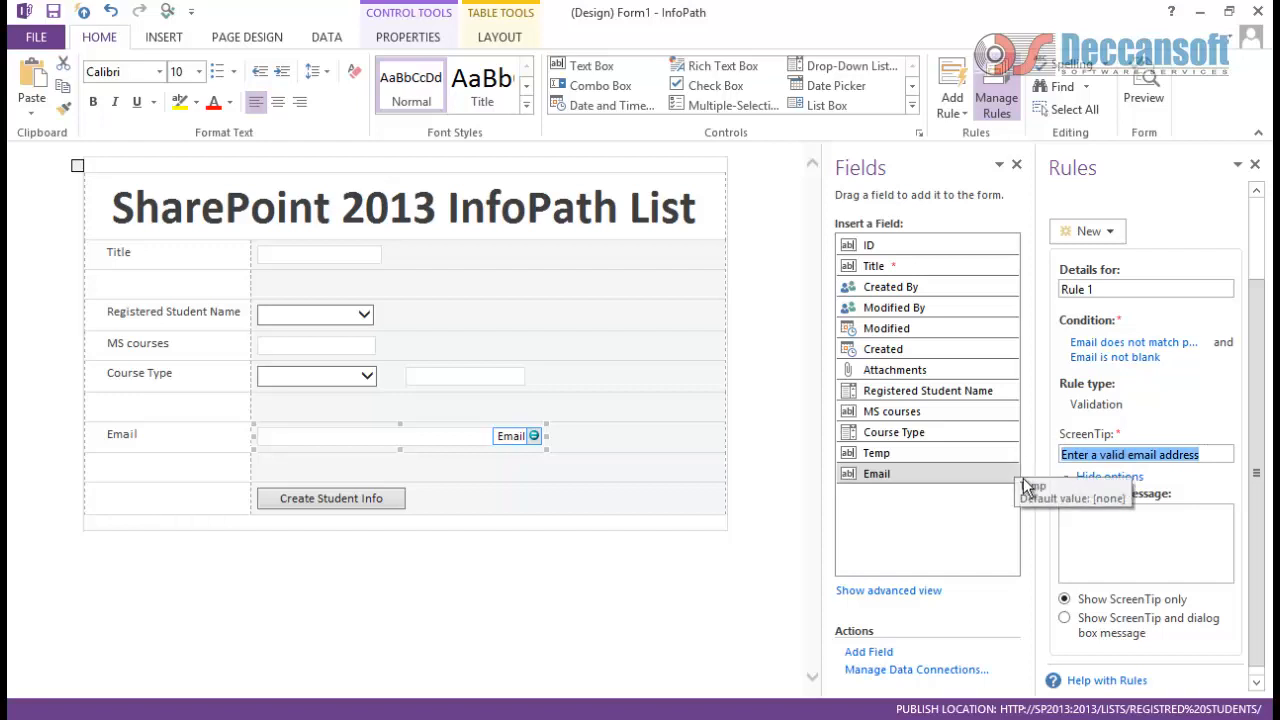
click(1108, 537)
key(ctrl+v)
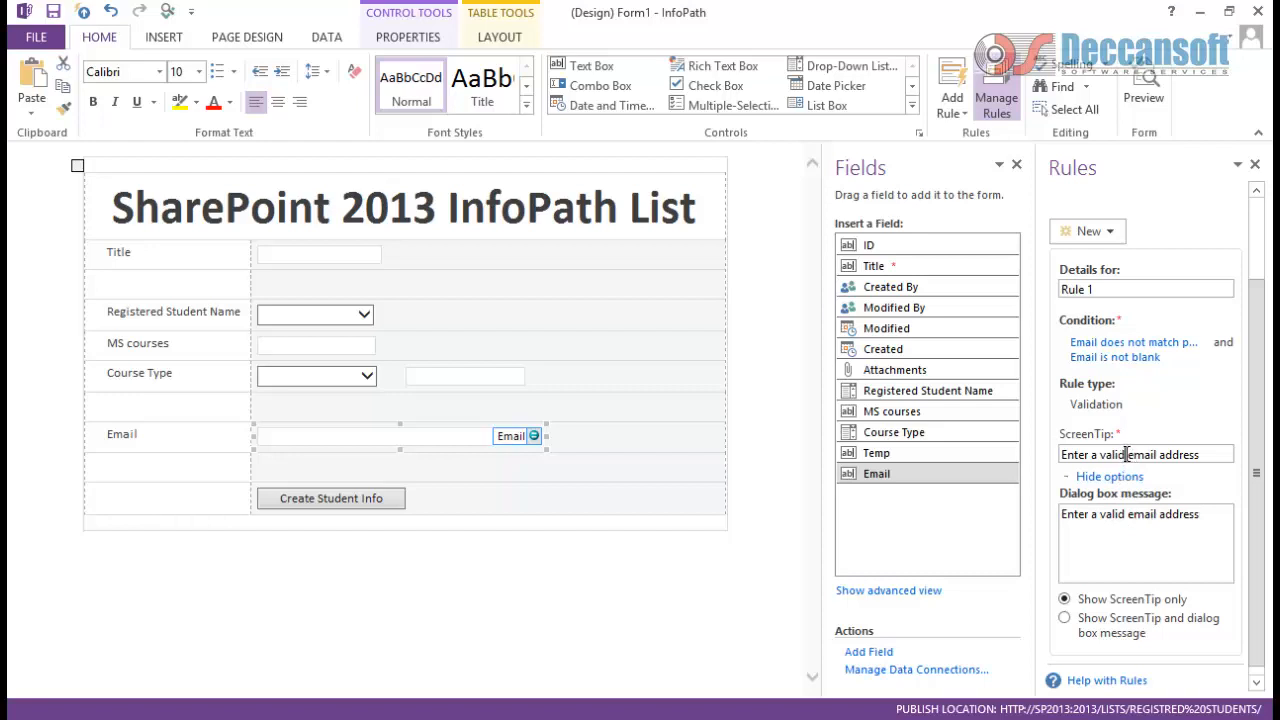
drag(1127, 455, 951, 437)
text(It)
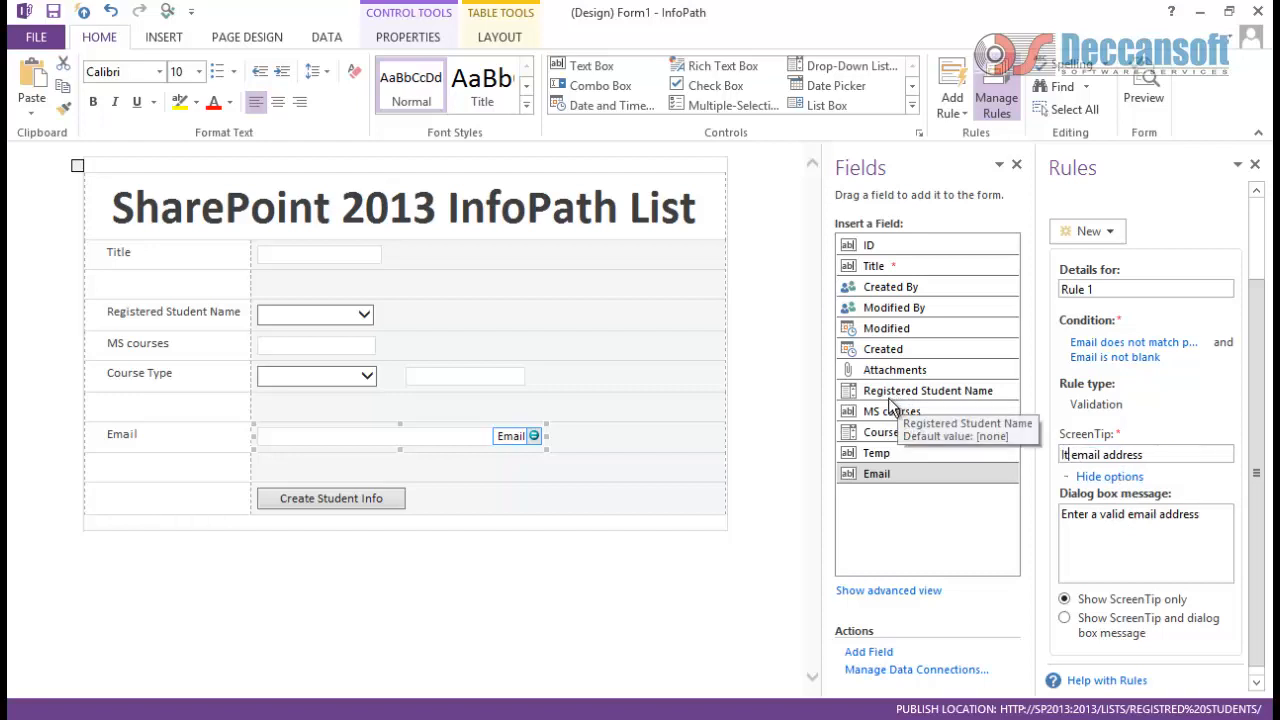
text(s not an )
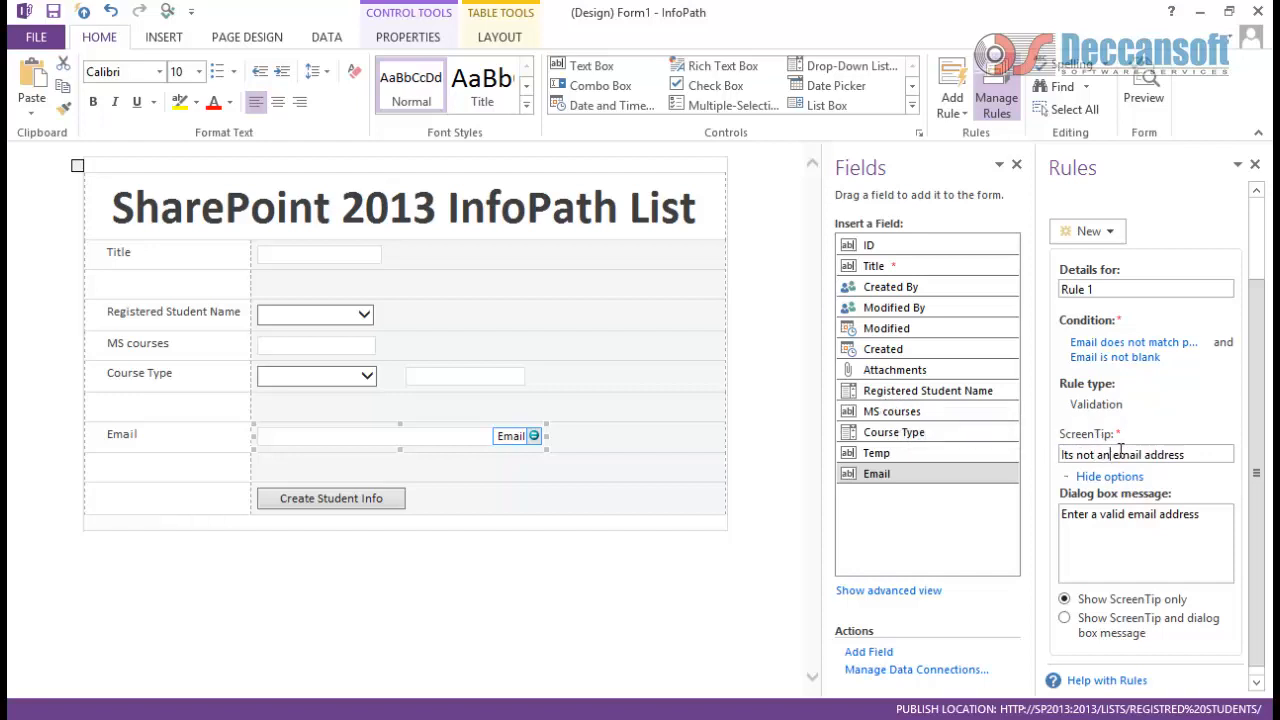
text(valid)
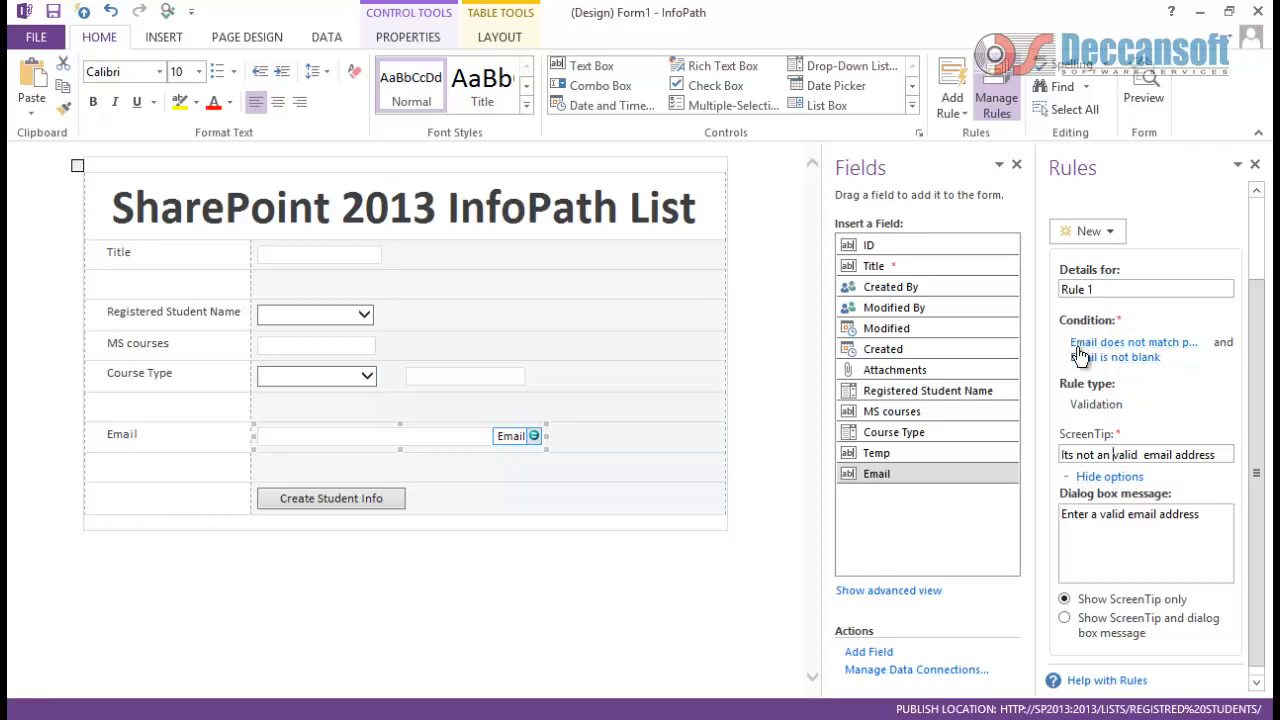
Step: Set the condition to Email does not match the Email address pattern and is not blank
click(1102, 345)
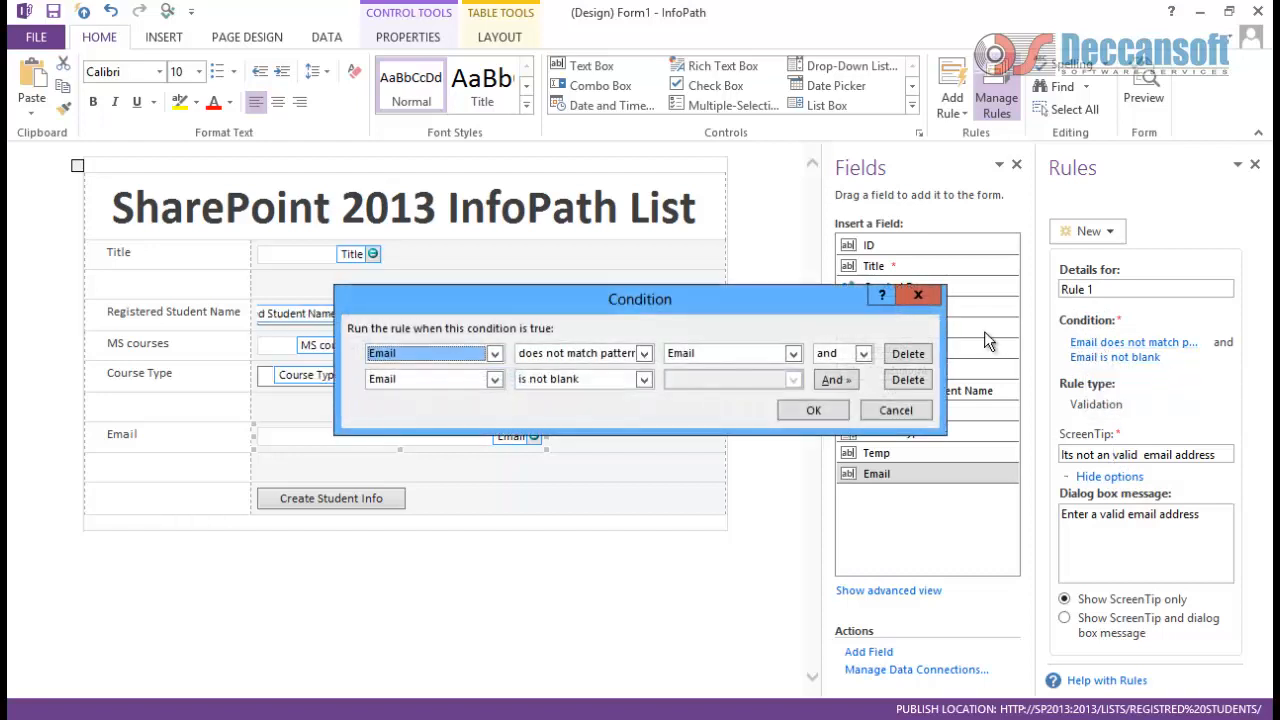
click(791, 354)
click(778, 386)
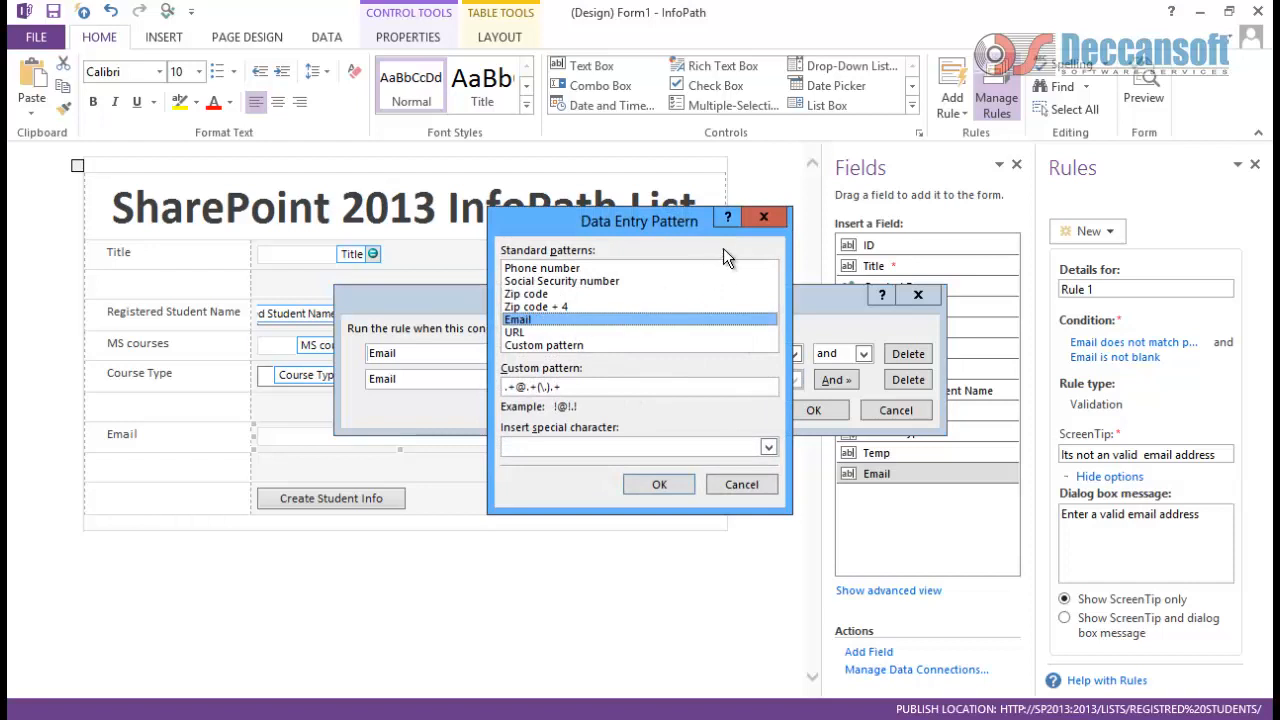
click(764, 219)
click(643, 353)
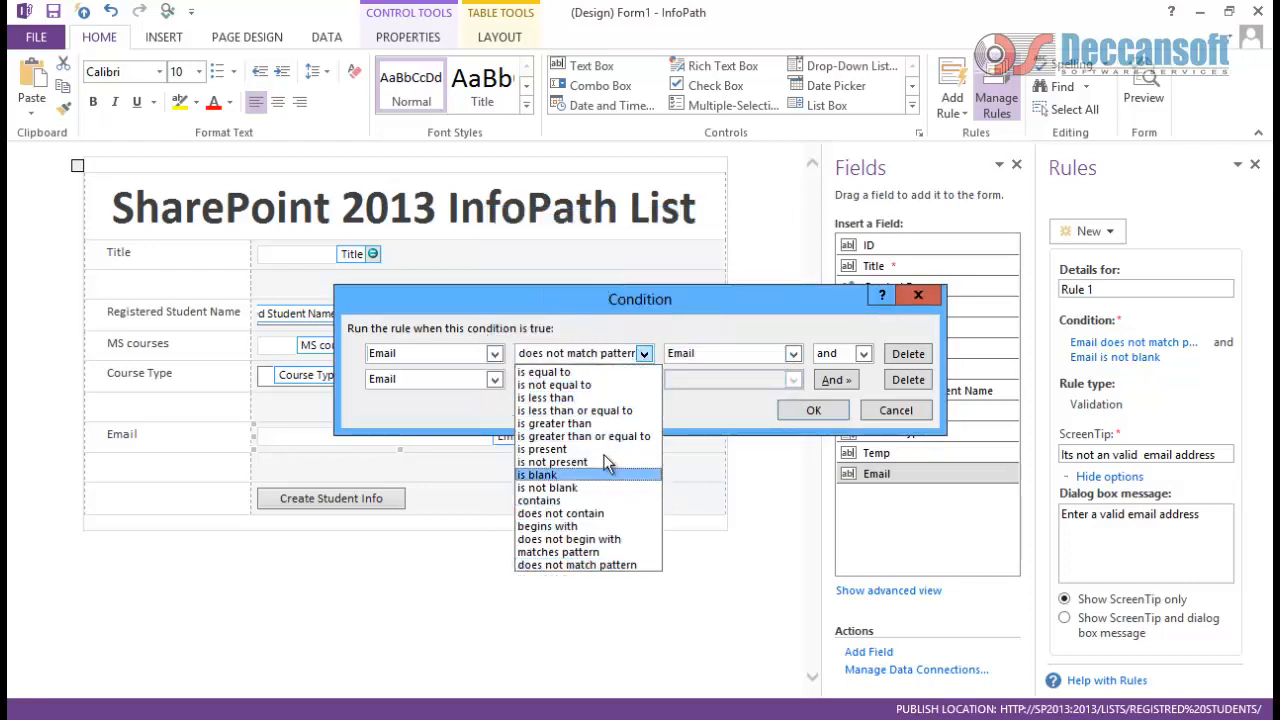
click(918, 294)
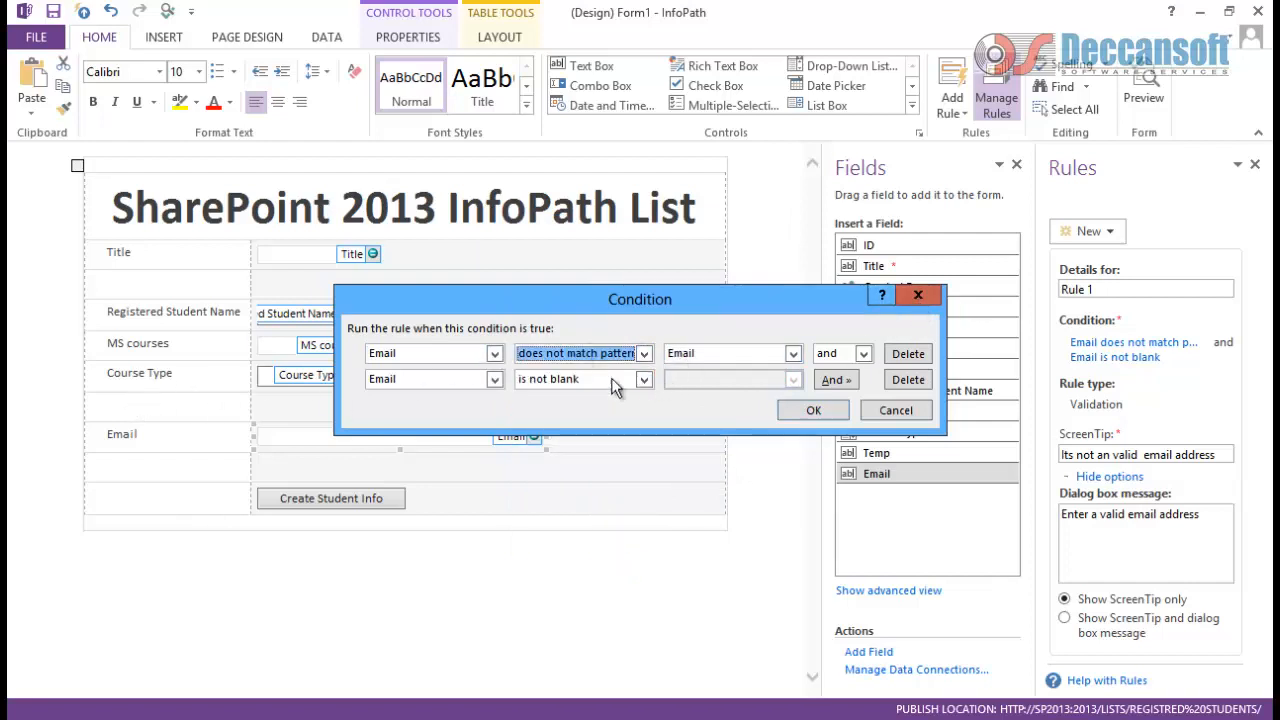
click(796, 413)
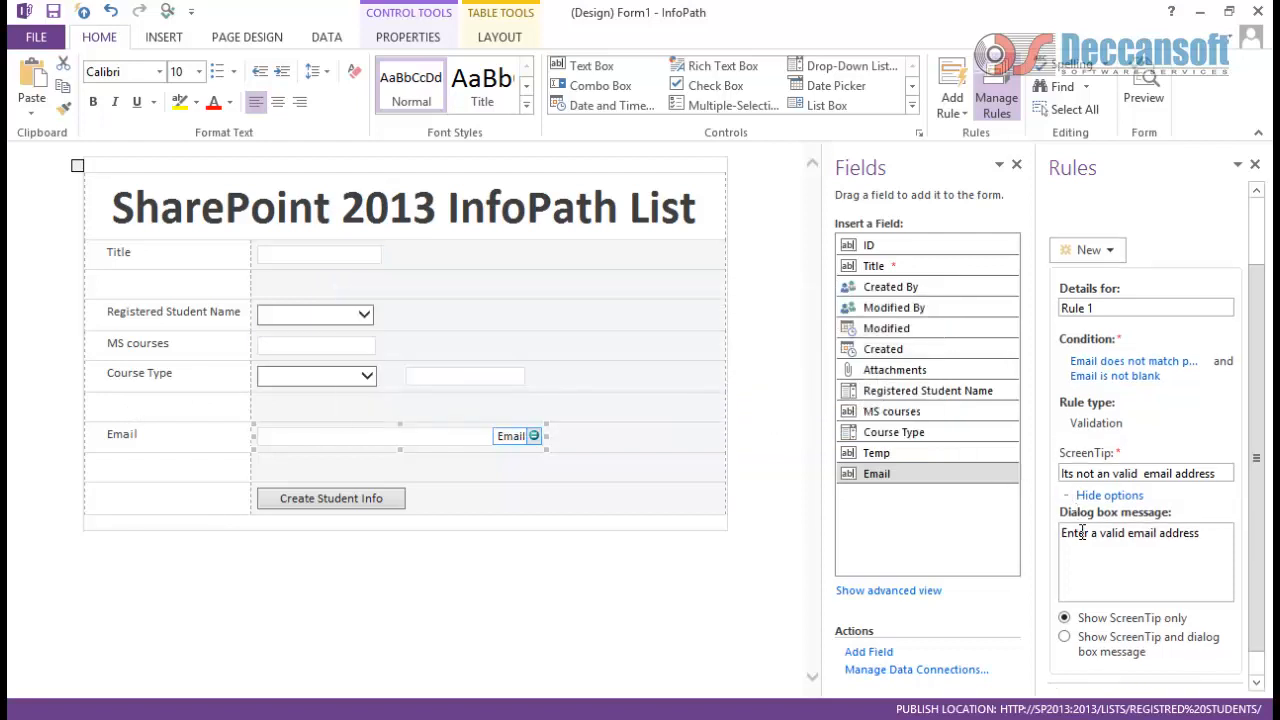
Step: Rename the validation rule to 'Email Validation' and start previewing the form
drag(1100, 308, 875, 307)
text(Email Validat)
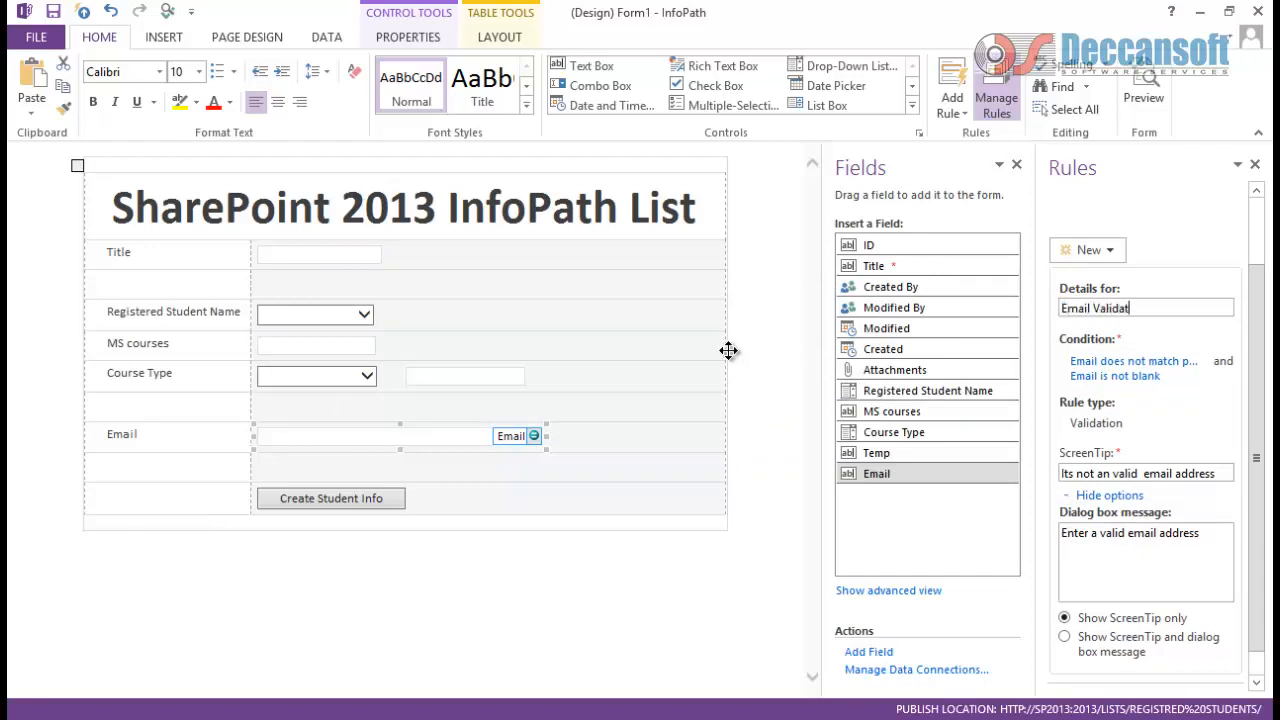
text(ion)
click(565, 440)
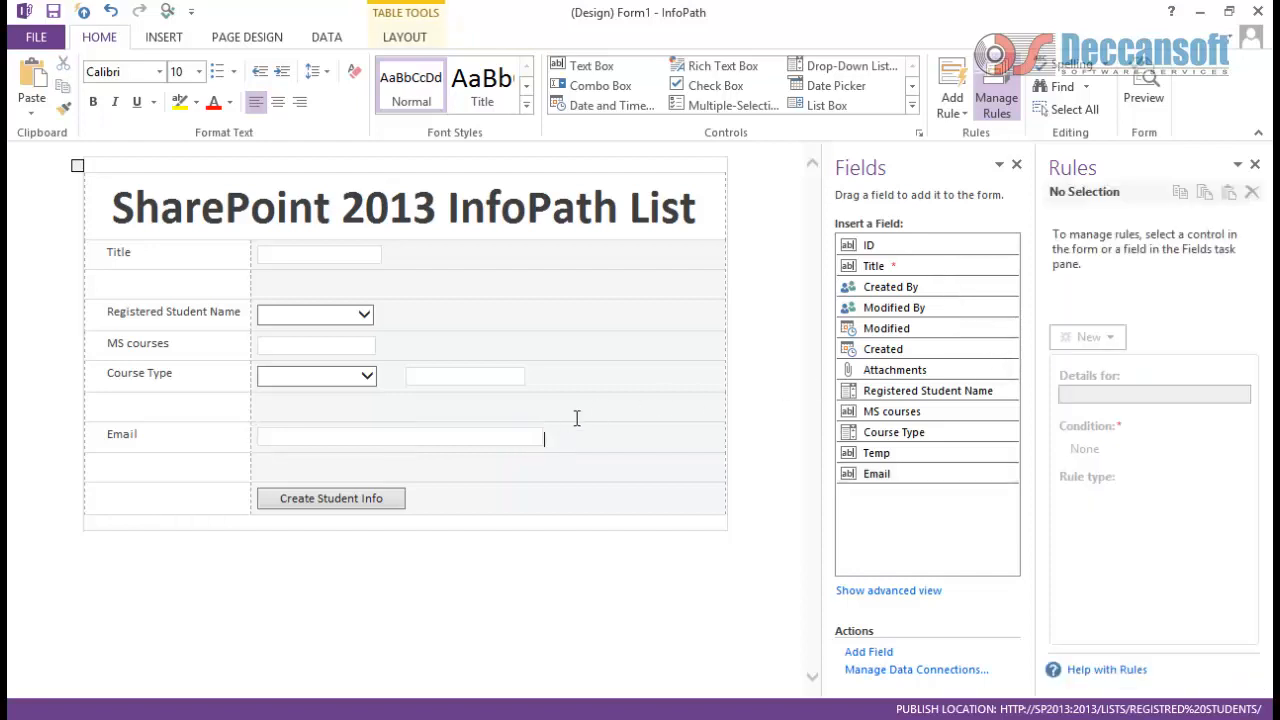
click(168, 12)
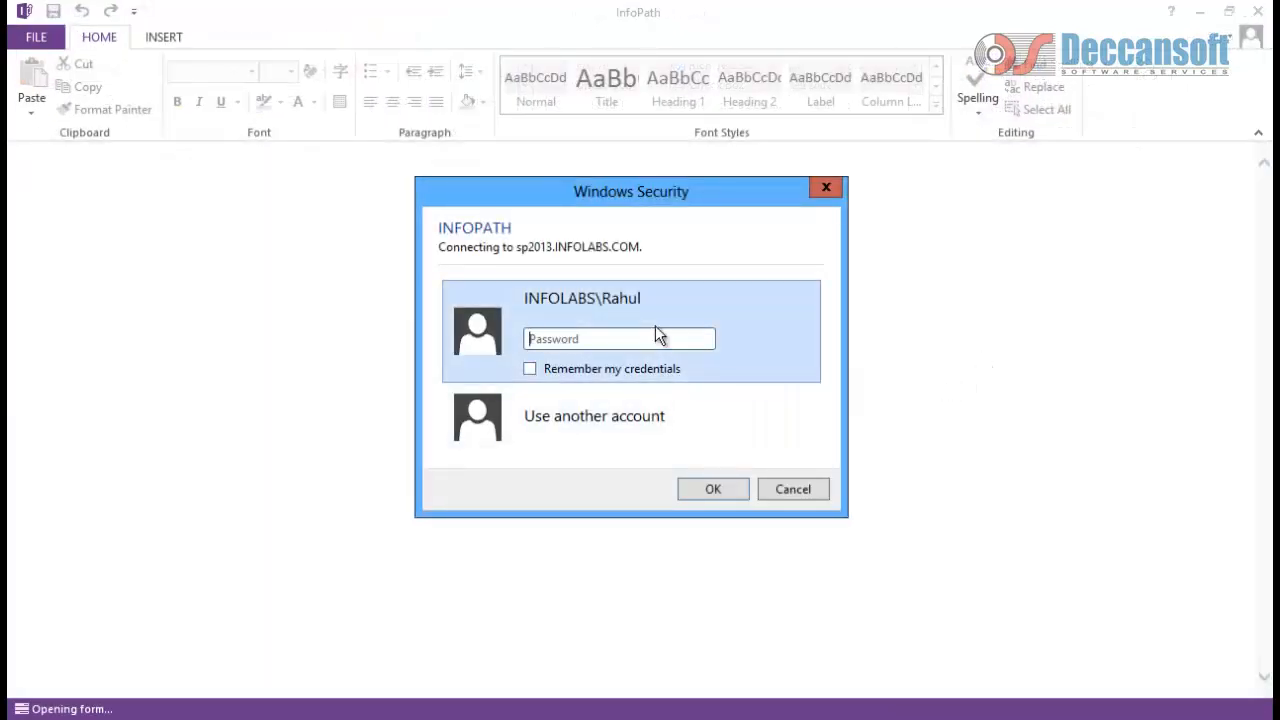
Step: Sign in with the account password so the form preview loads
text(*********)
key(Return)
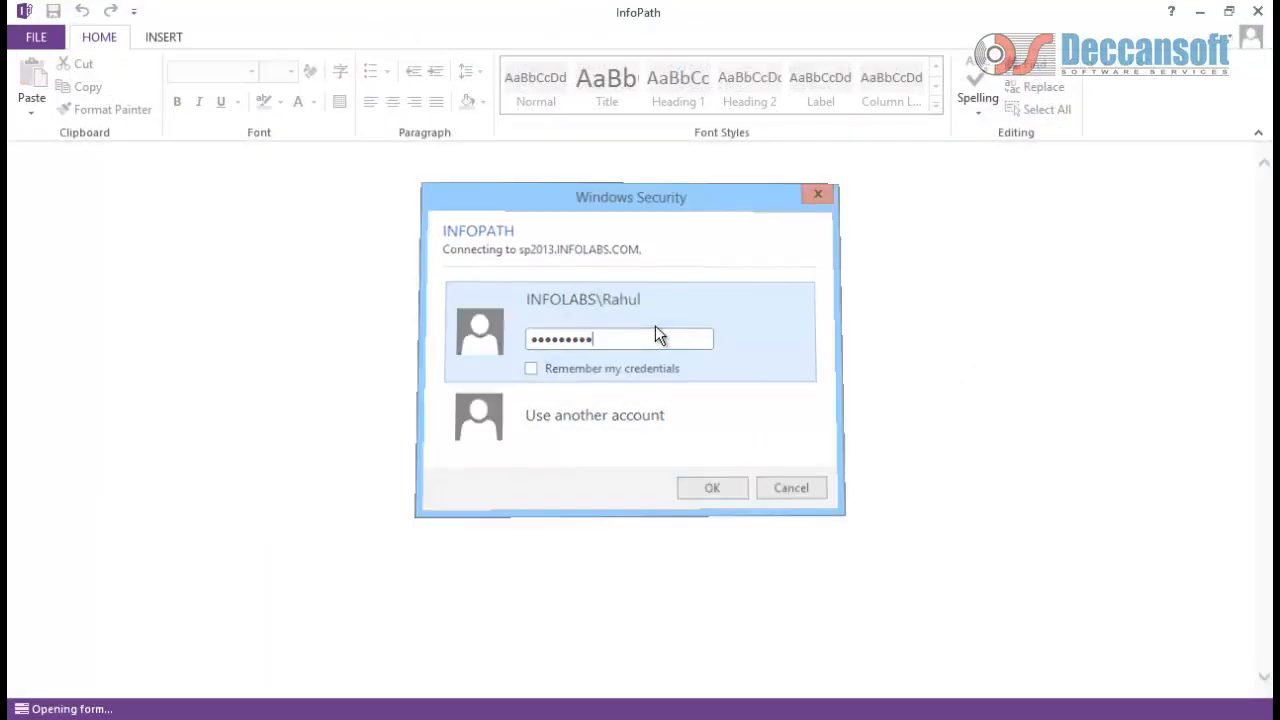
text(****)
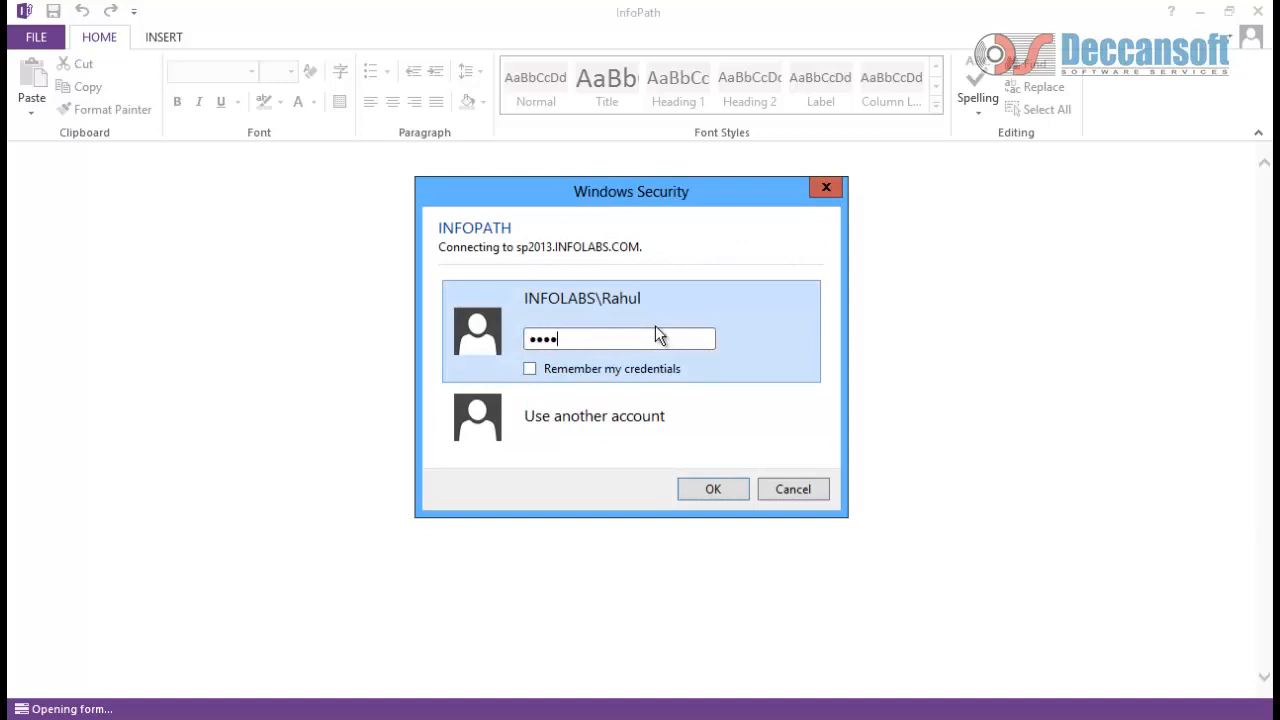
text(*****)
key(Return)
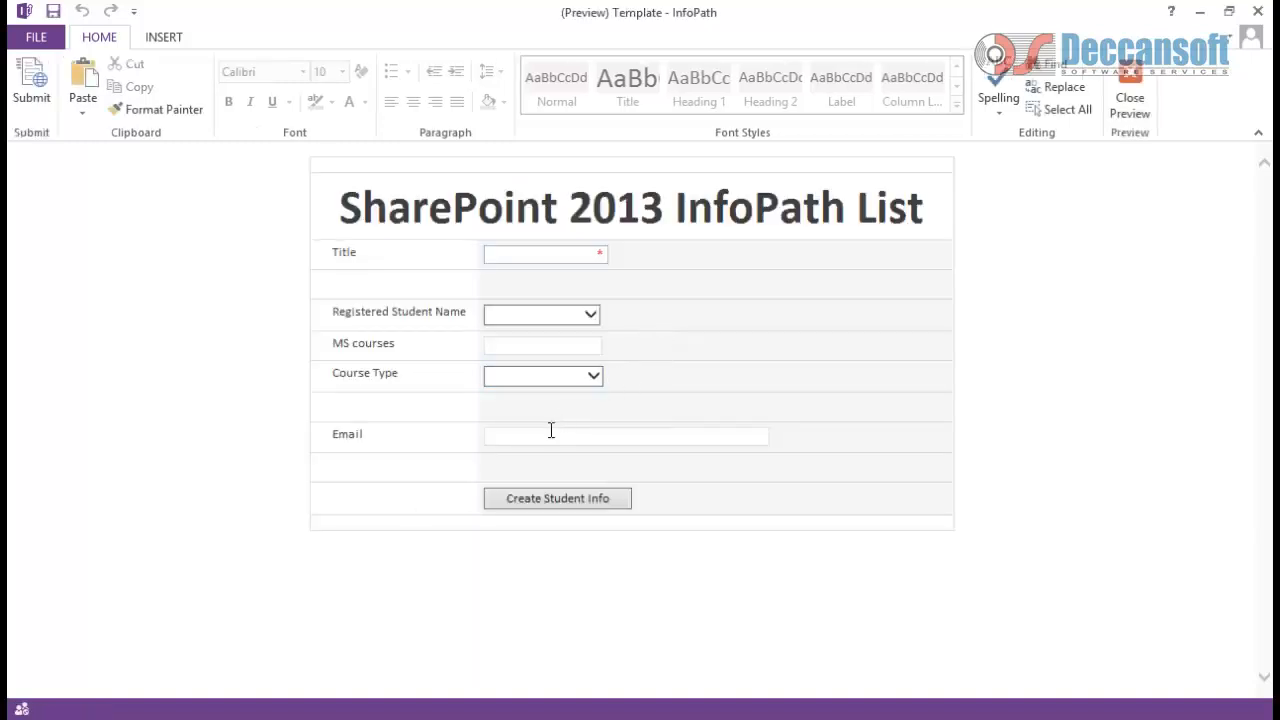
click(550, 431)
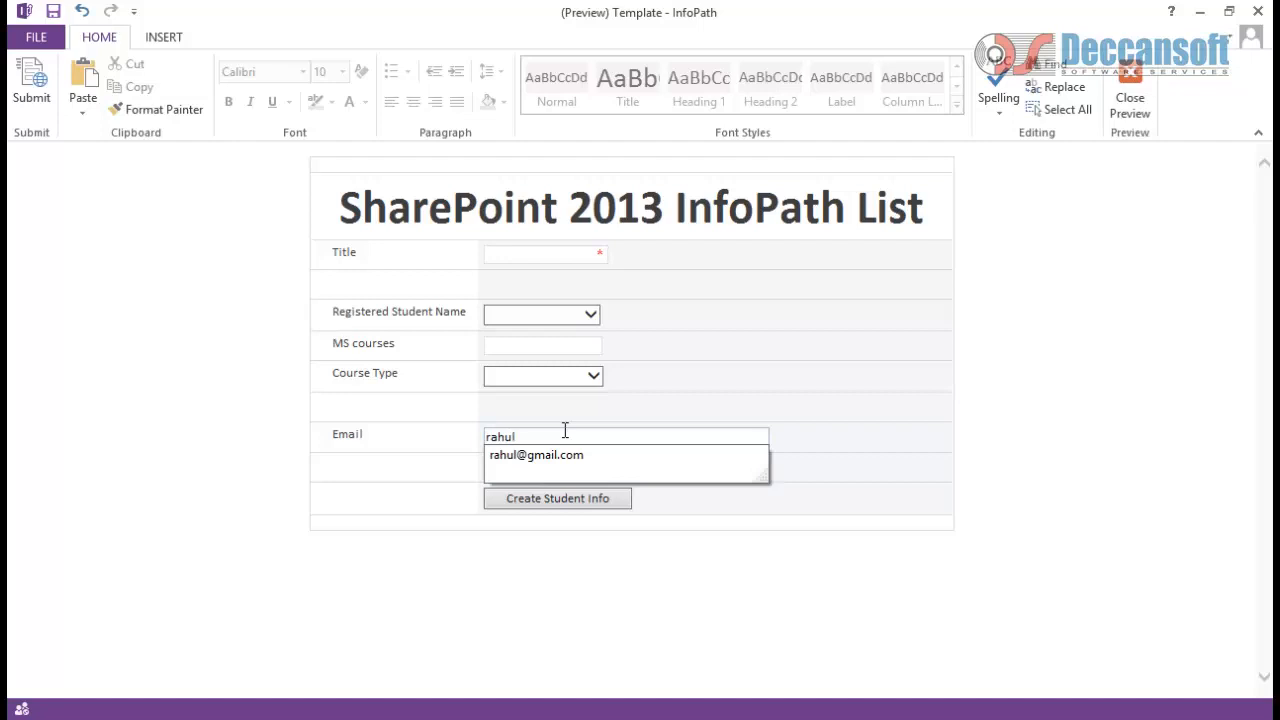
key(Tab)
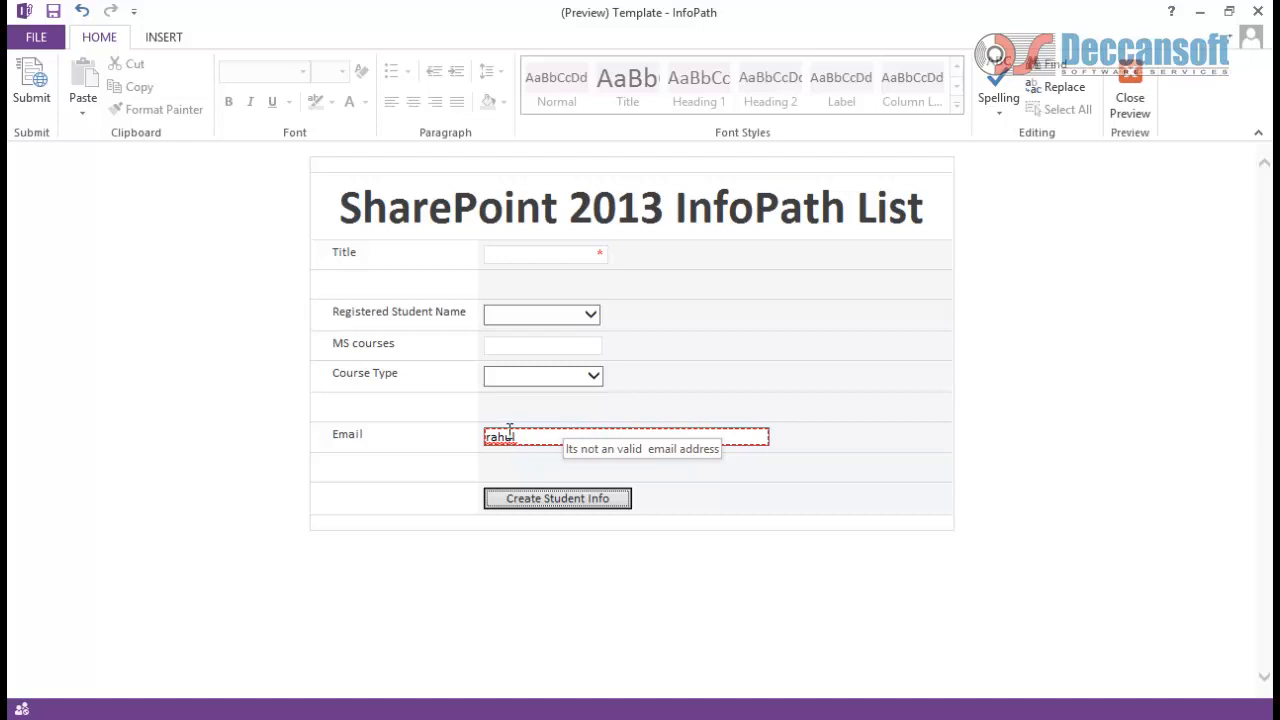
click(567, 437)
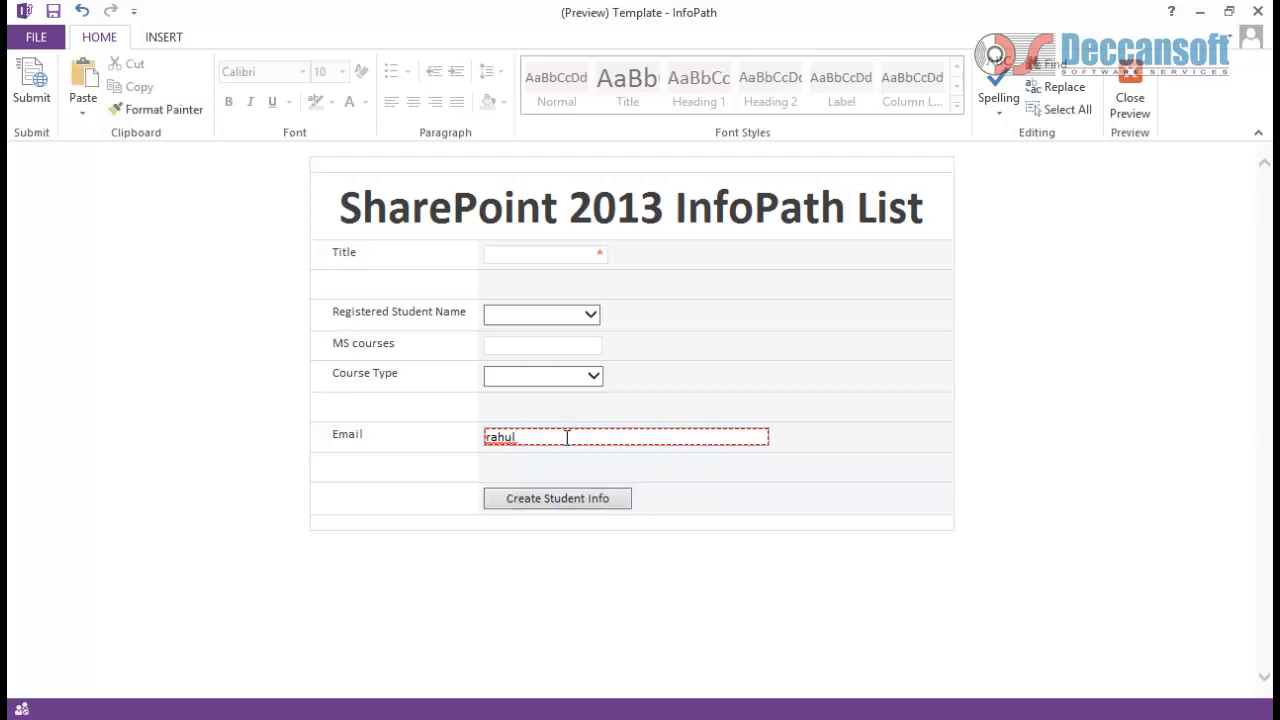
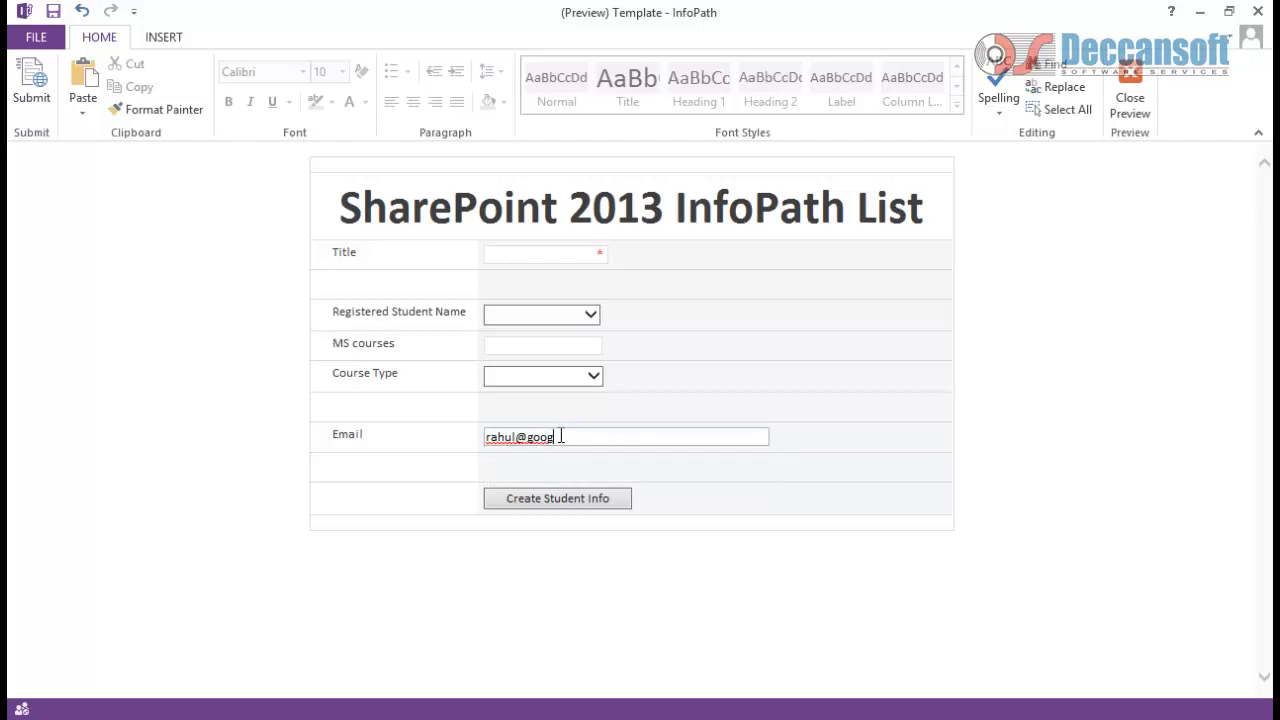
key(Tab)
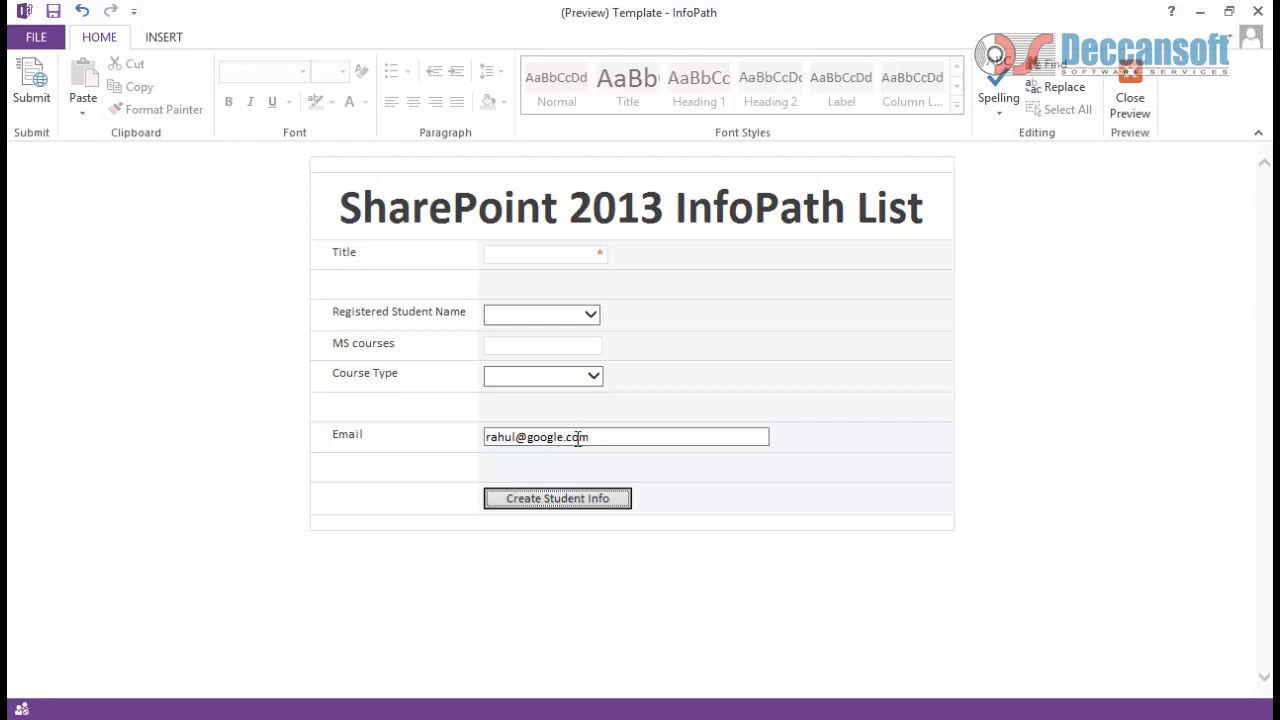
Step: Remove the .com ending to recheck the validation, then add '.com' back
click(610, 441)
key(BackSpace)
key(BackSpace)
key(BackSpace)
key(BackSpace)
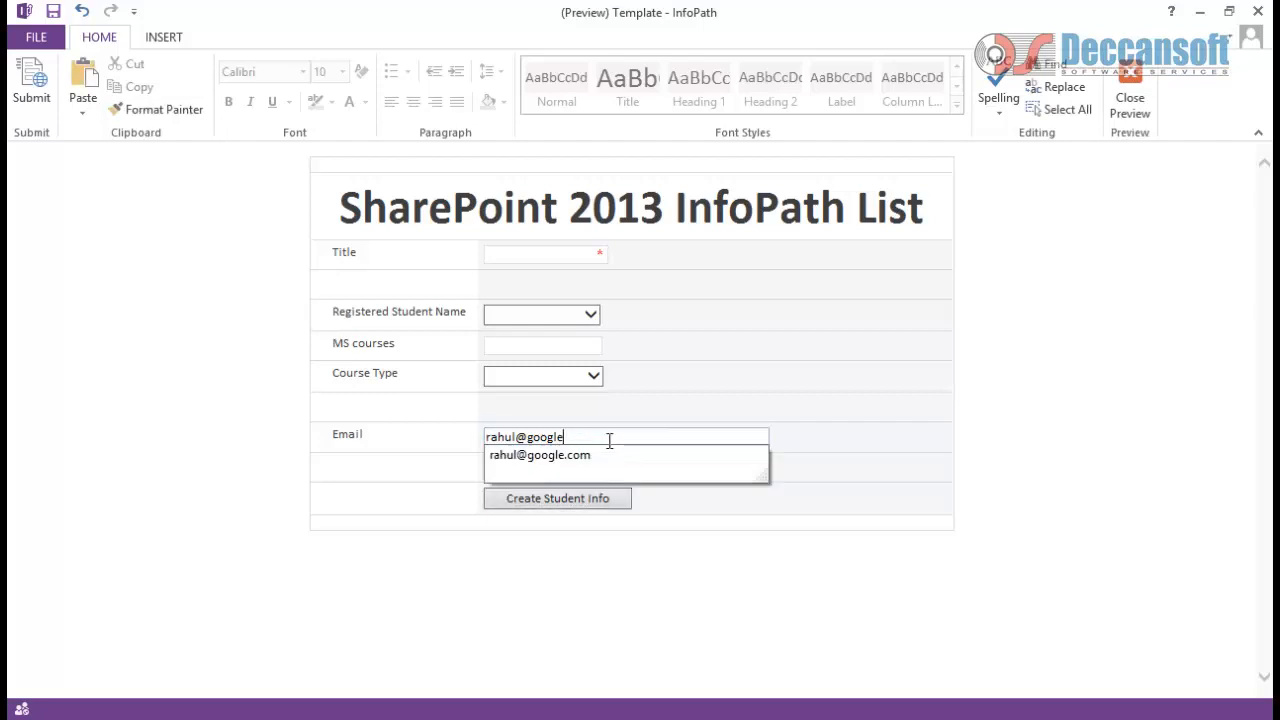
key(Tab)
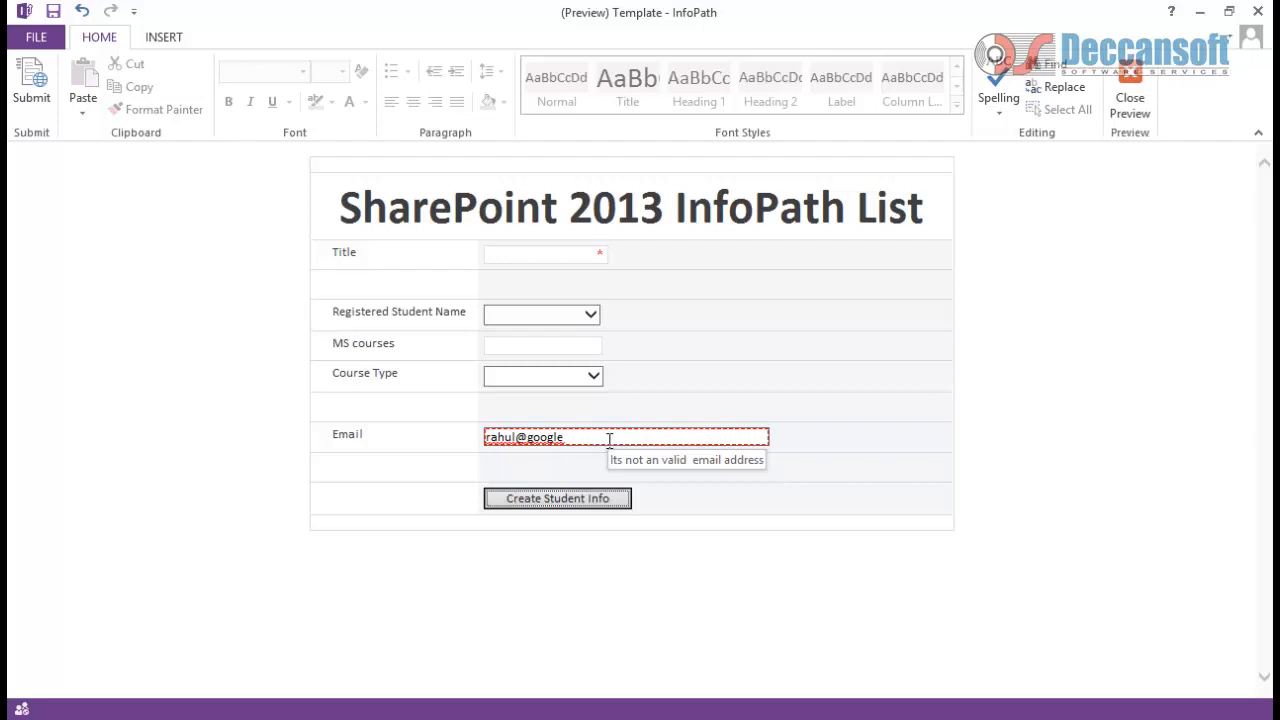
double_click(609, 440)
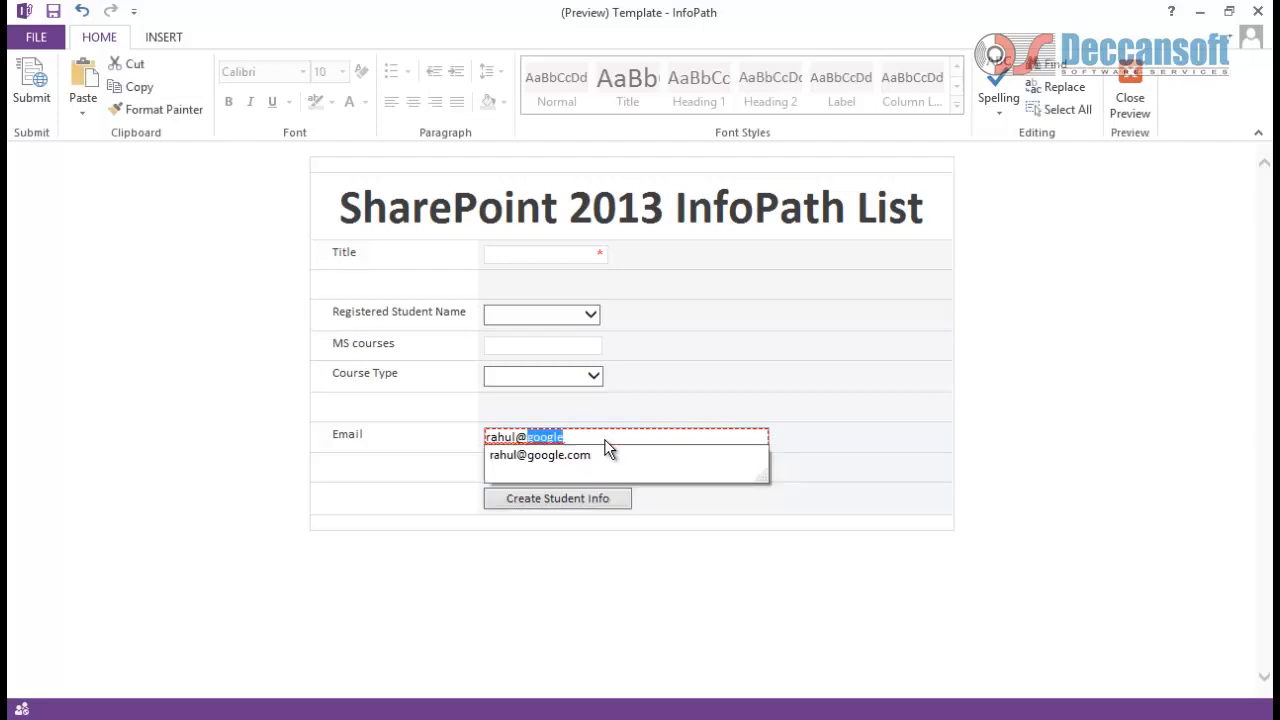
click(604, 439)
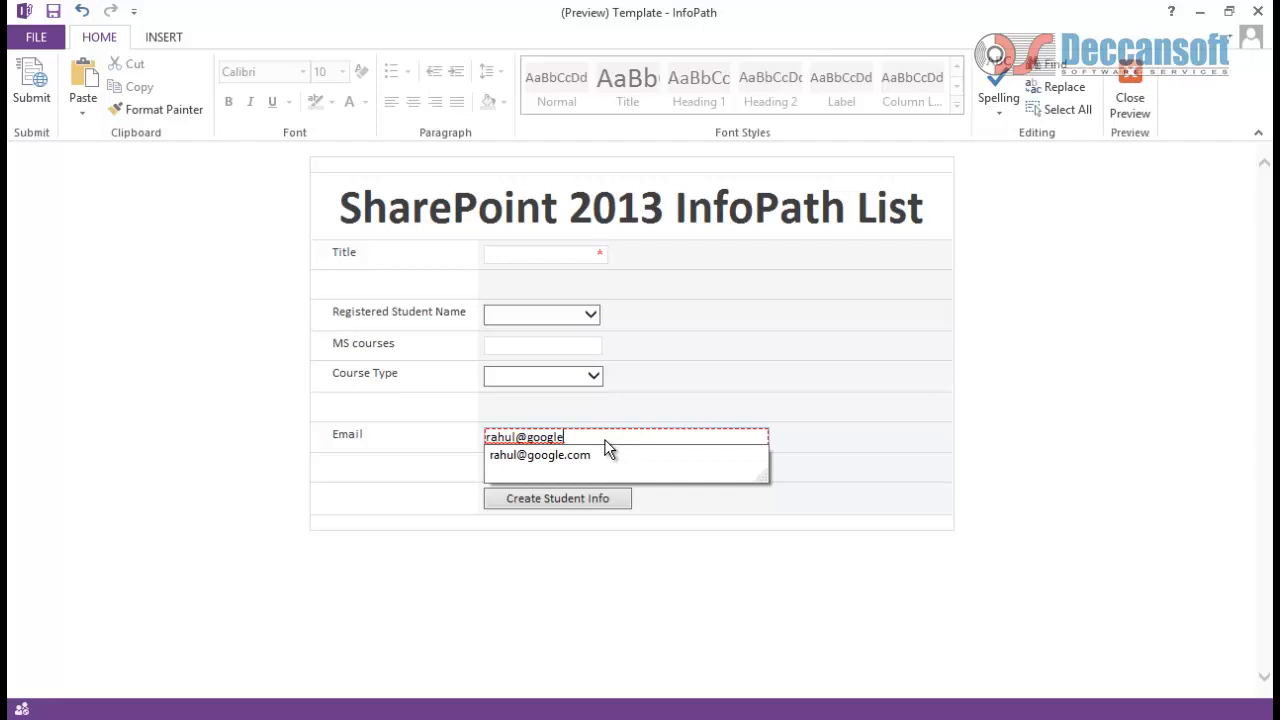
text(.com)
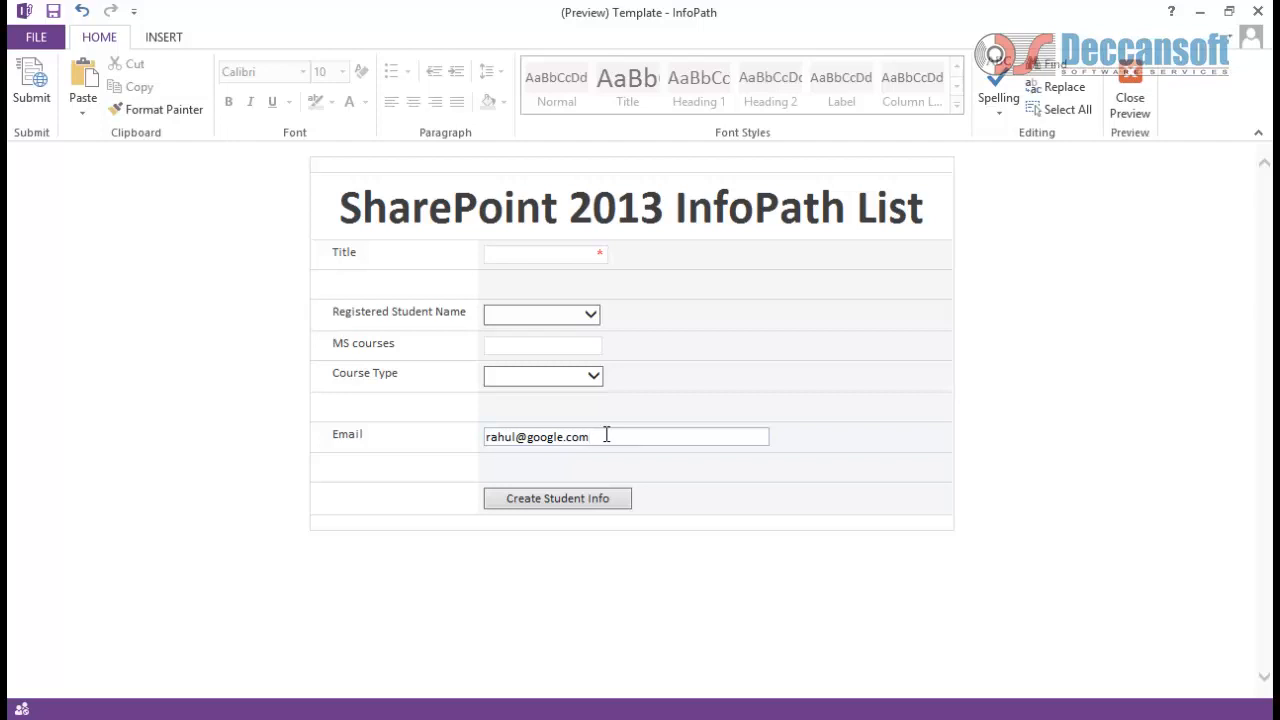
Step: Add a second Email validation rule showing an error when Email contains 'google'
click(1116, 118)
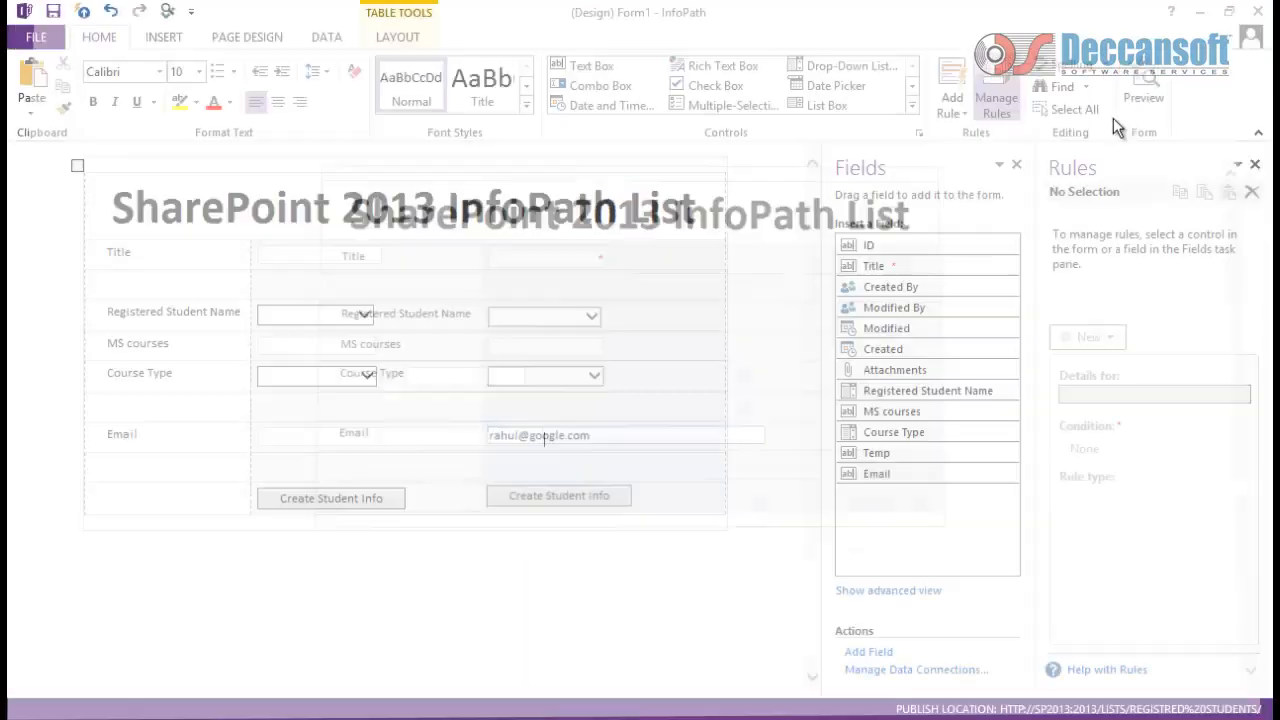
click(507, 445)
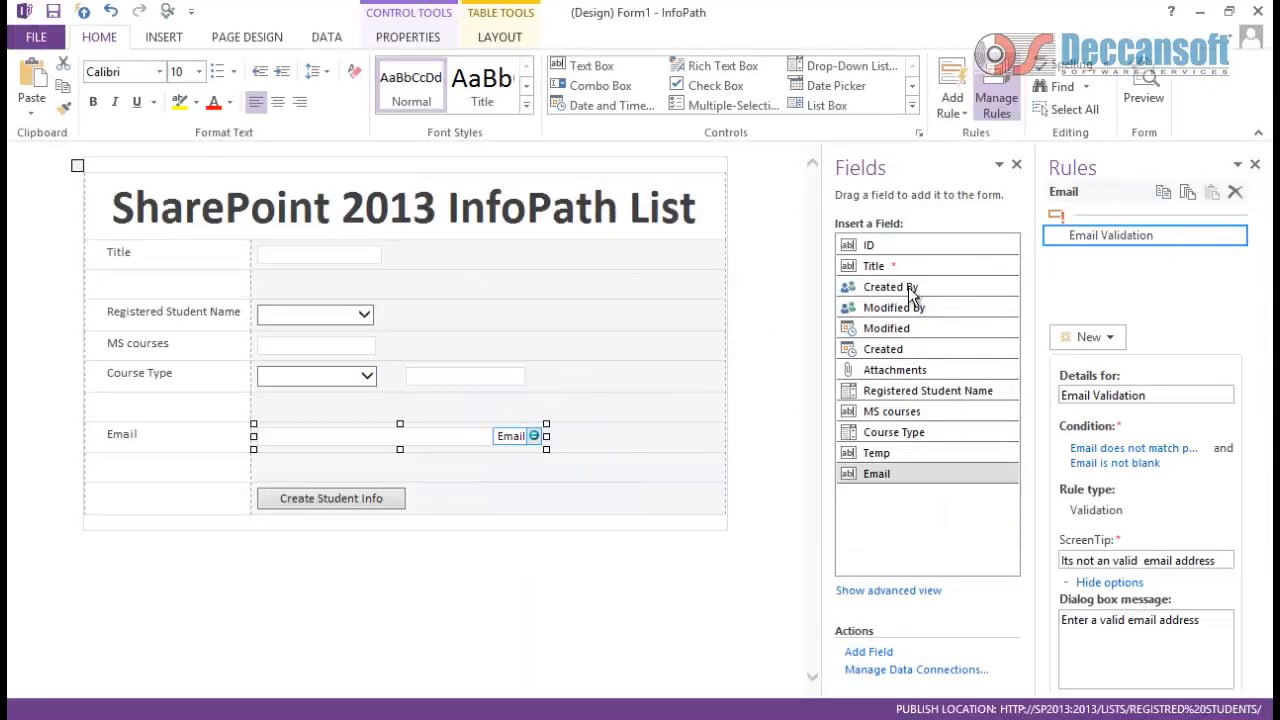
drag(908, 287, 940, 172)
click(955, 97)
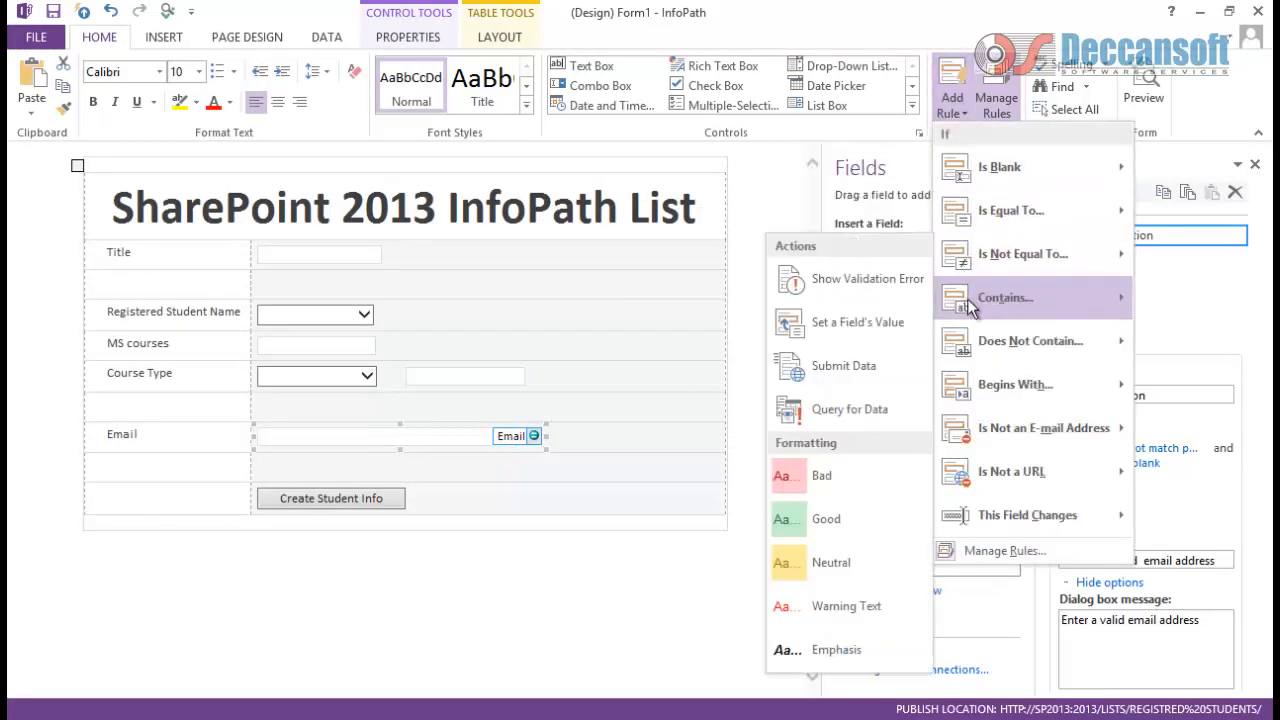
mouse_move(968, 305)
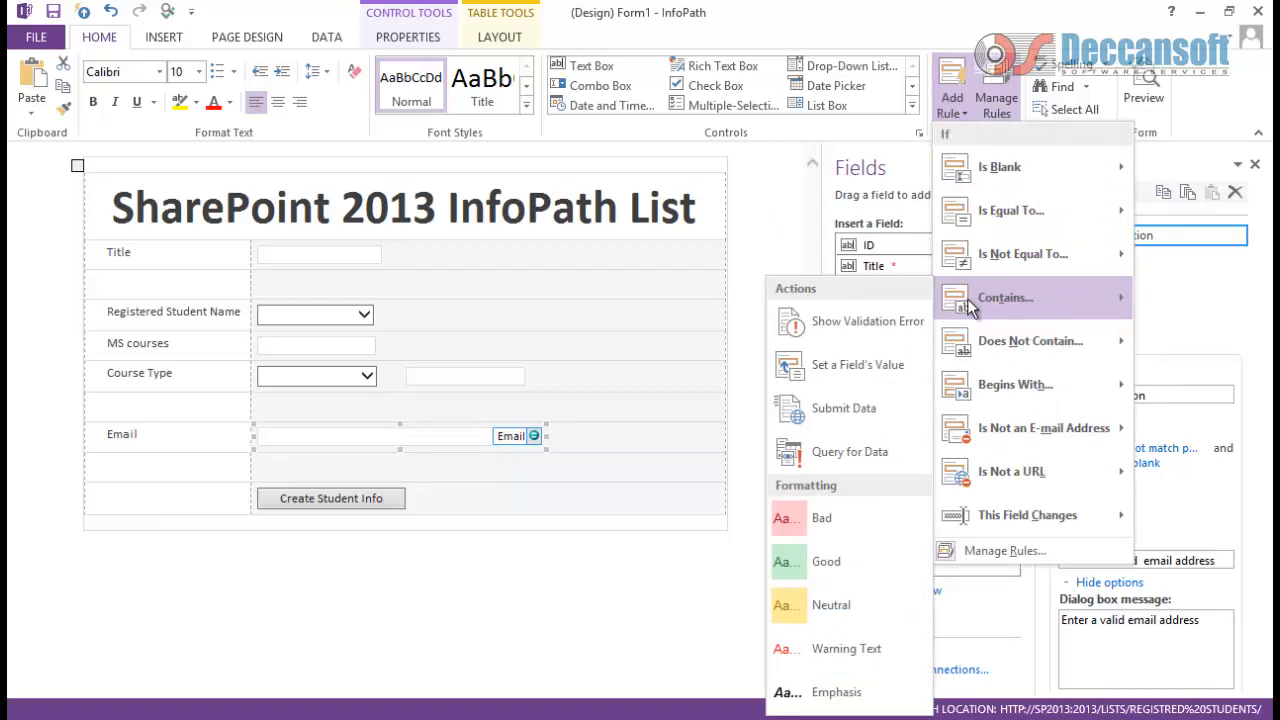
click(868, 323)
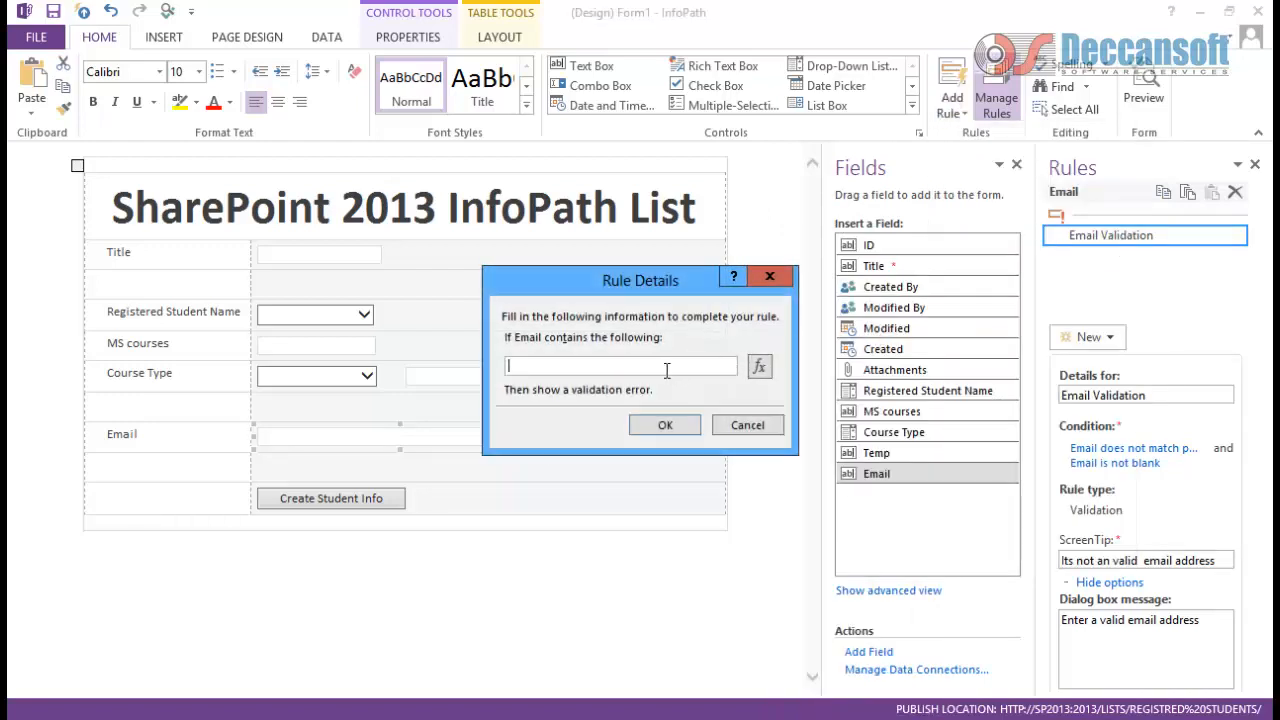
text(google)
click(686, 430)
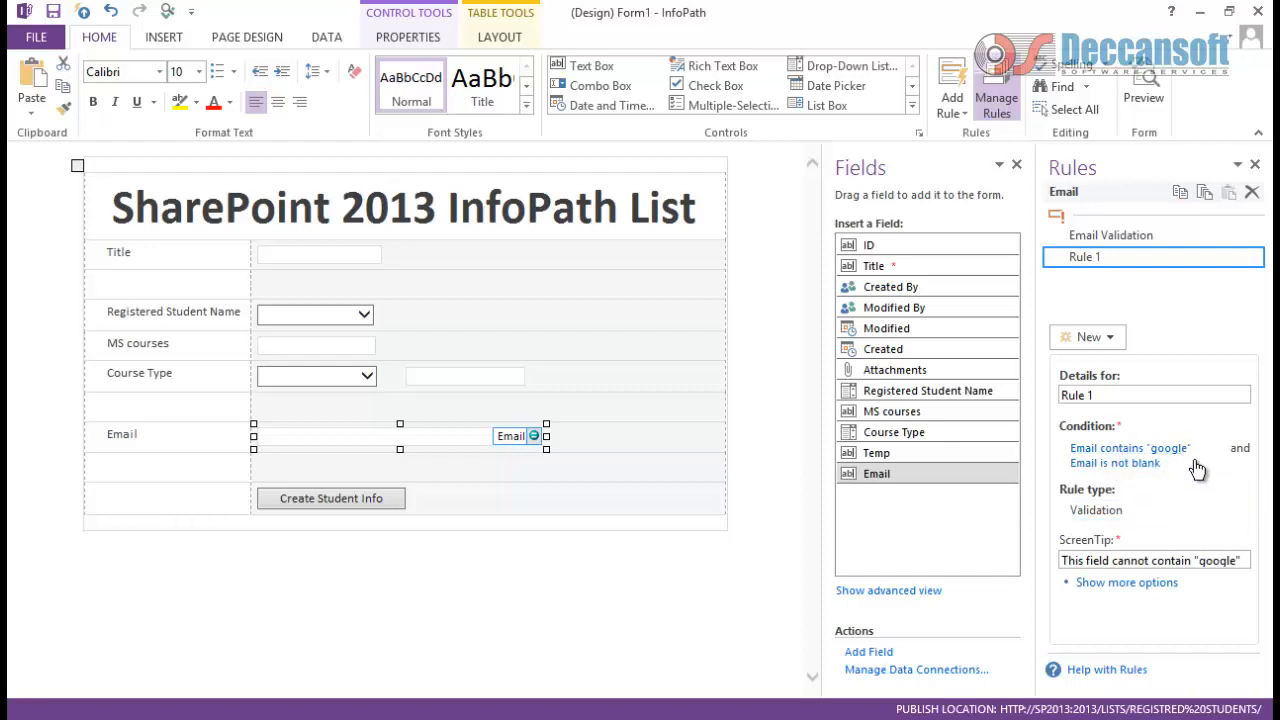
Step: Replace Rule 1's 'Email is not blank' condition with a second condition row joined by or
click(1150, 448)
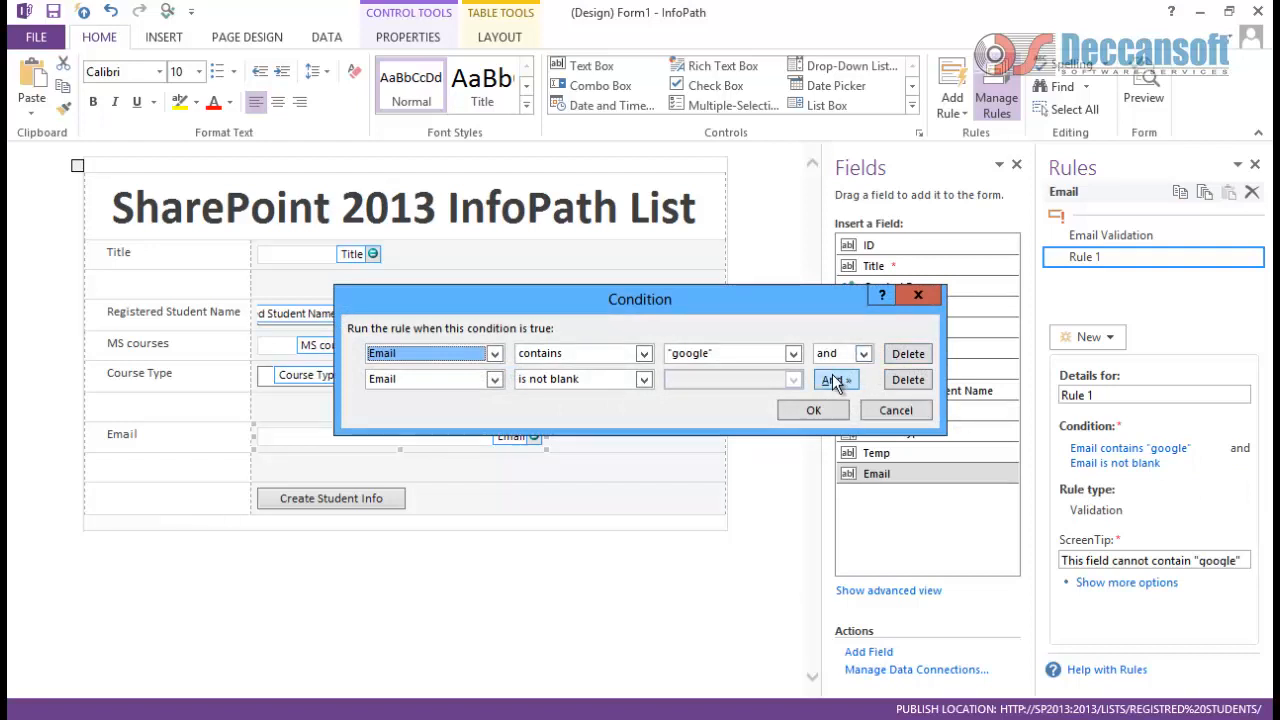
click(905, 379)
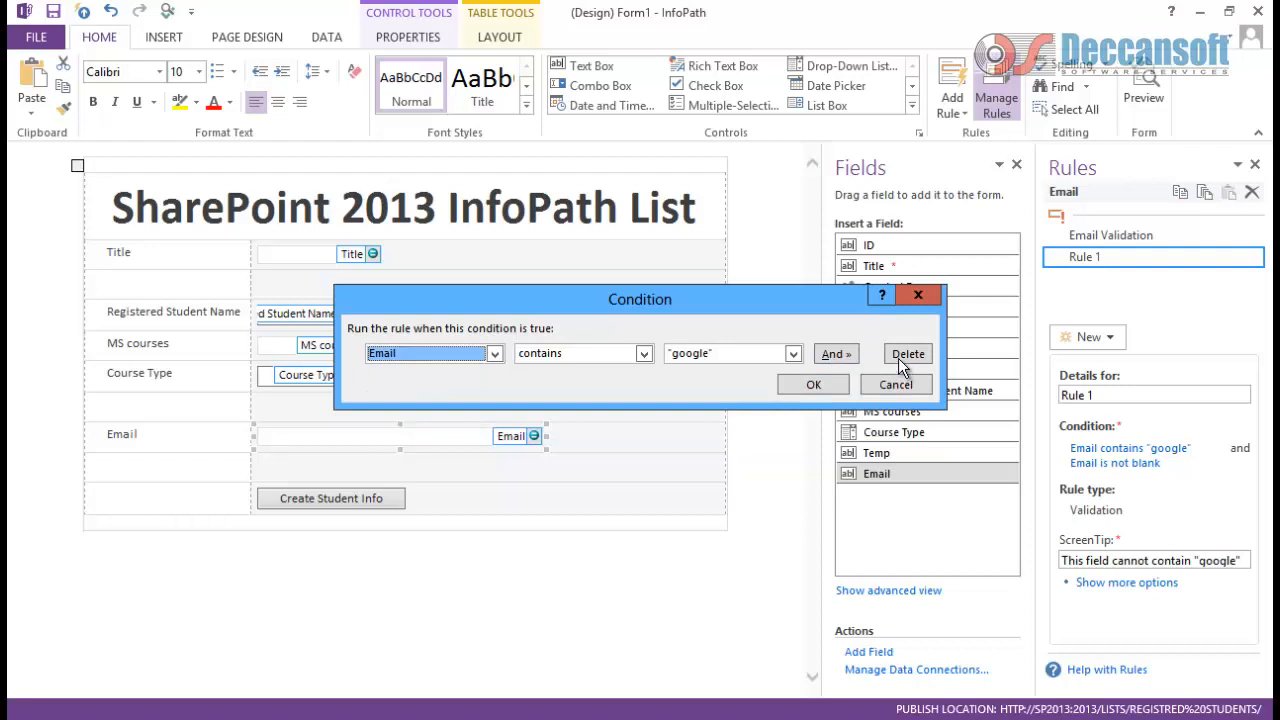
click(821, 354)
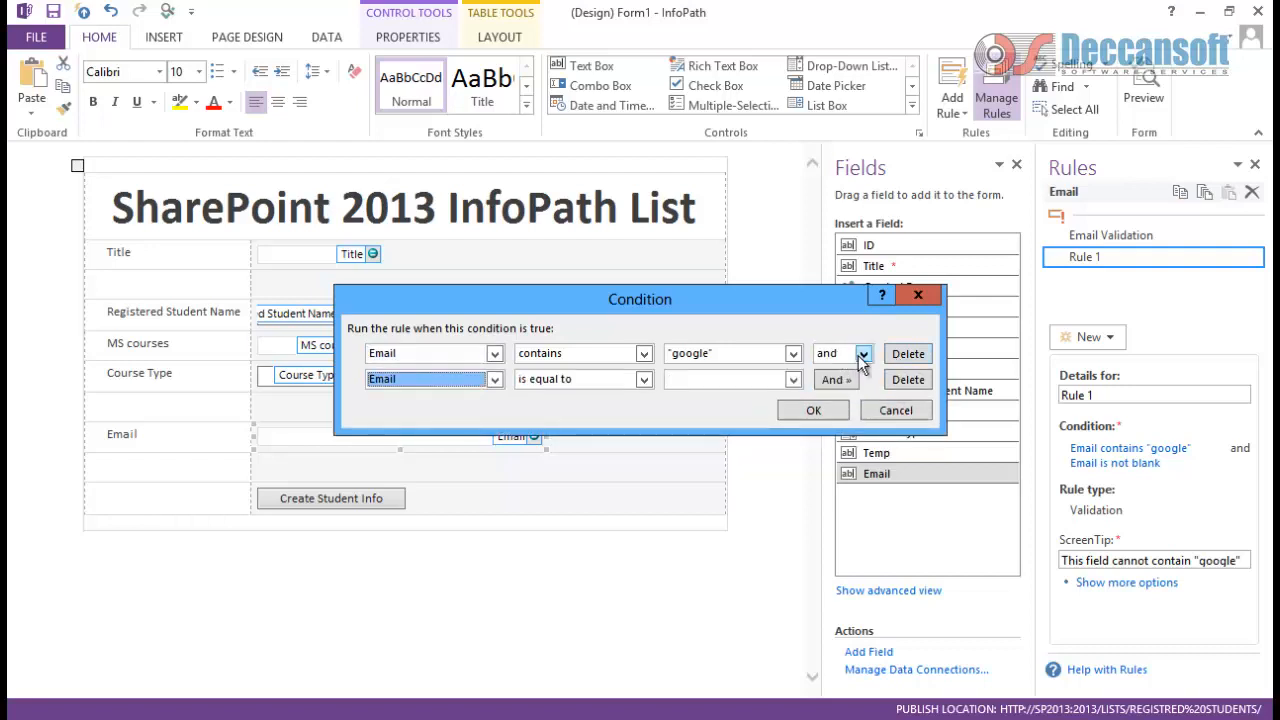
click(862, 355)
click(826, 384)
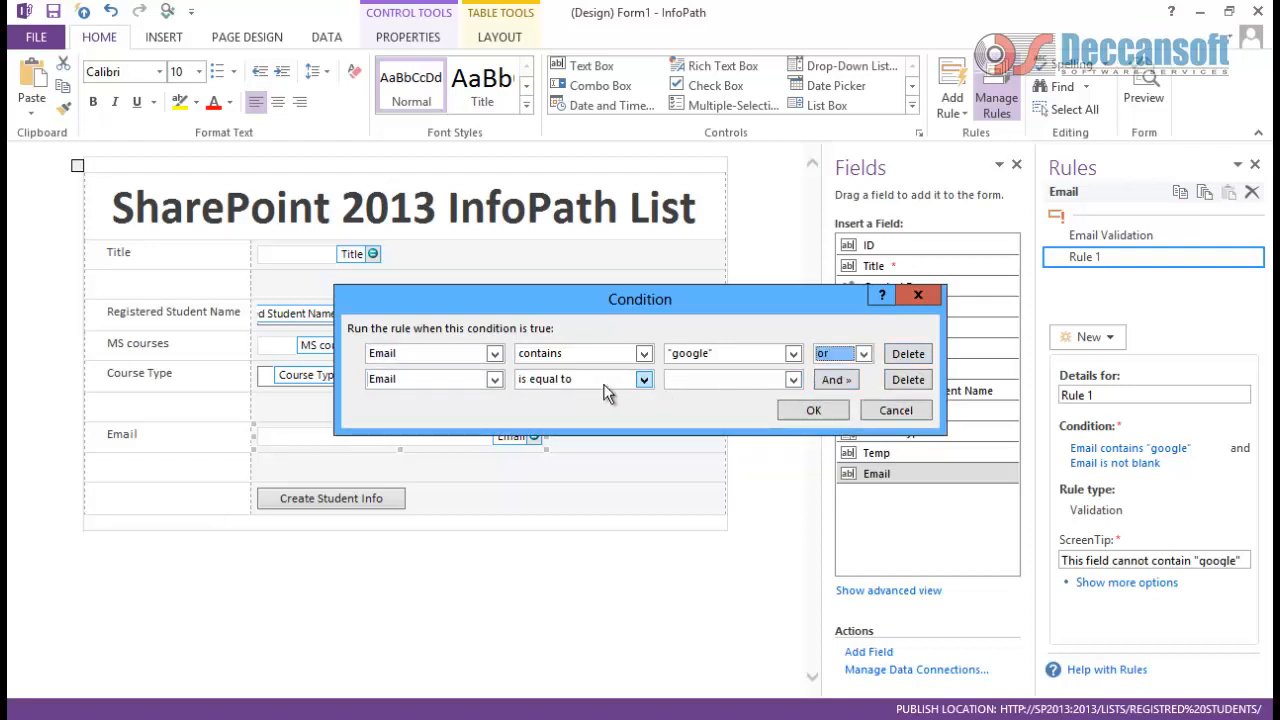
Step: Set the second condition to Email contains the text 'yahoo' and confirm the condition
click(792, 381)
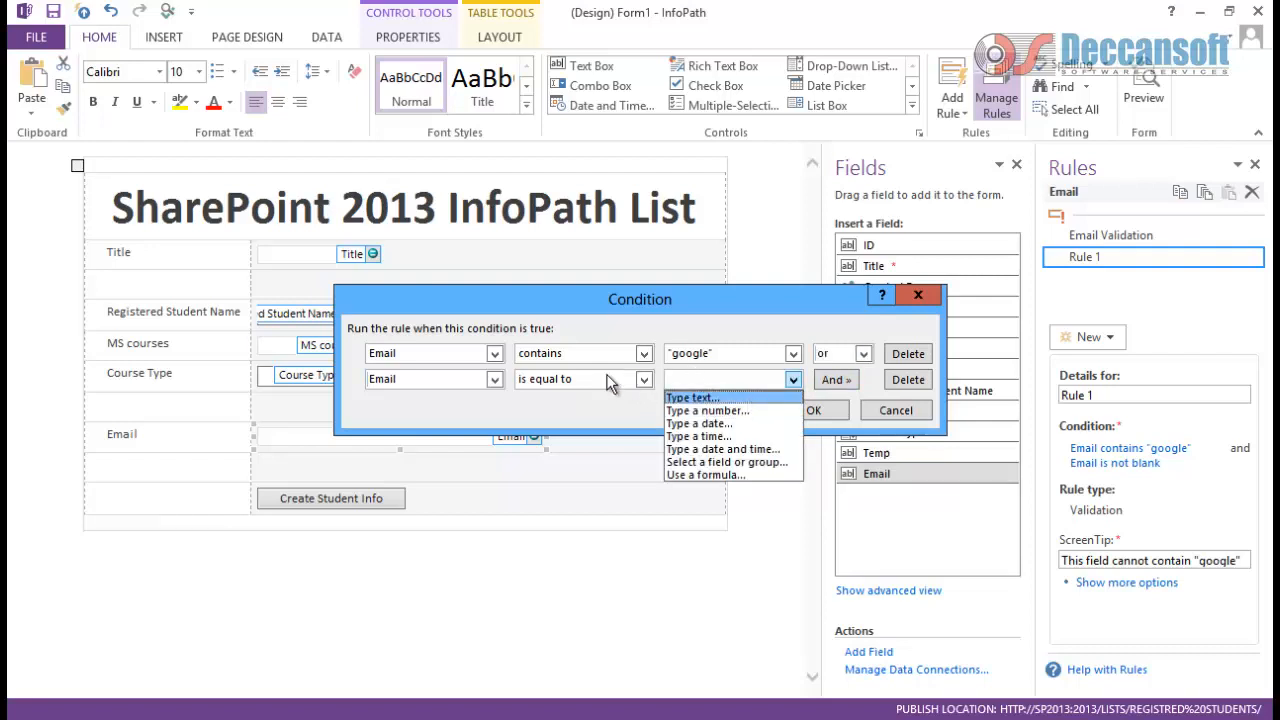
click(645, 380)
click(645, 379)
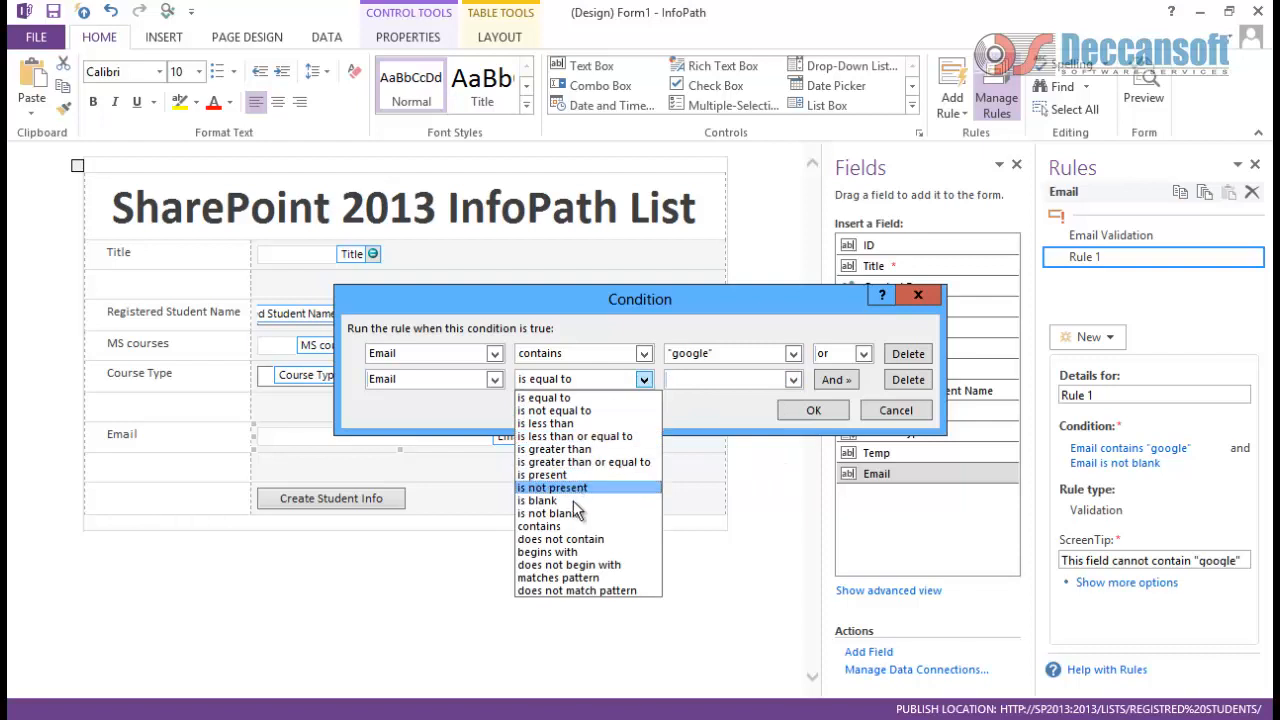
click(565, 527)
click(792, 380)
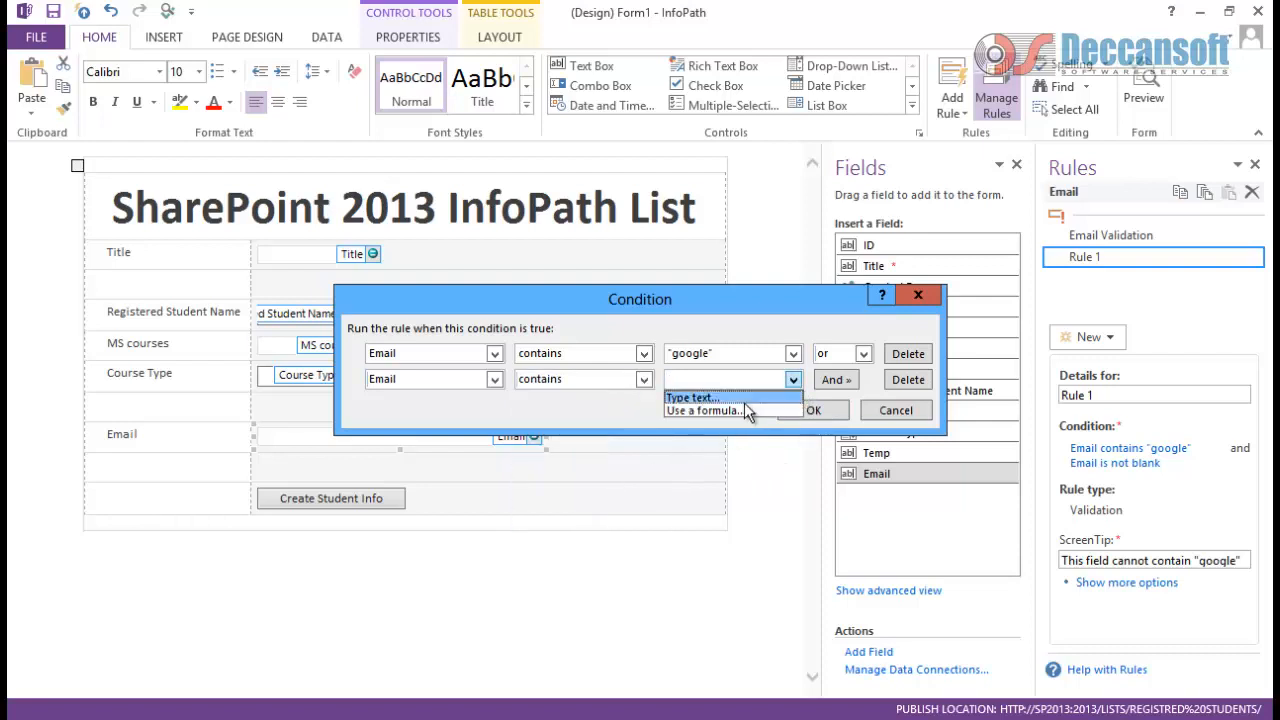
click(700, 397)
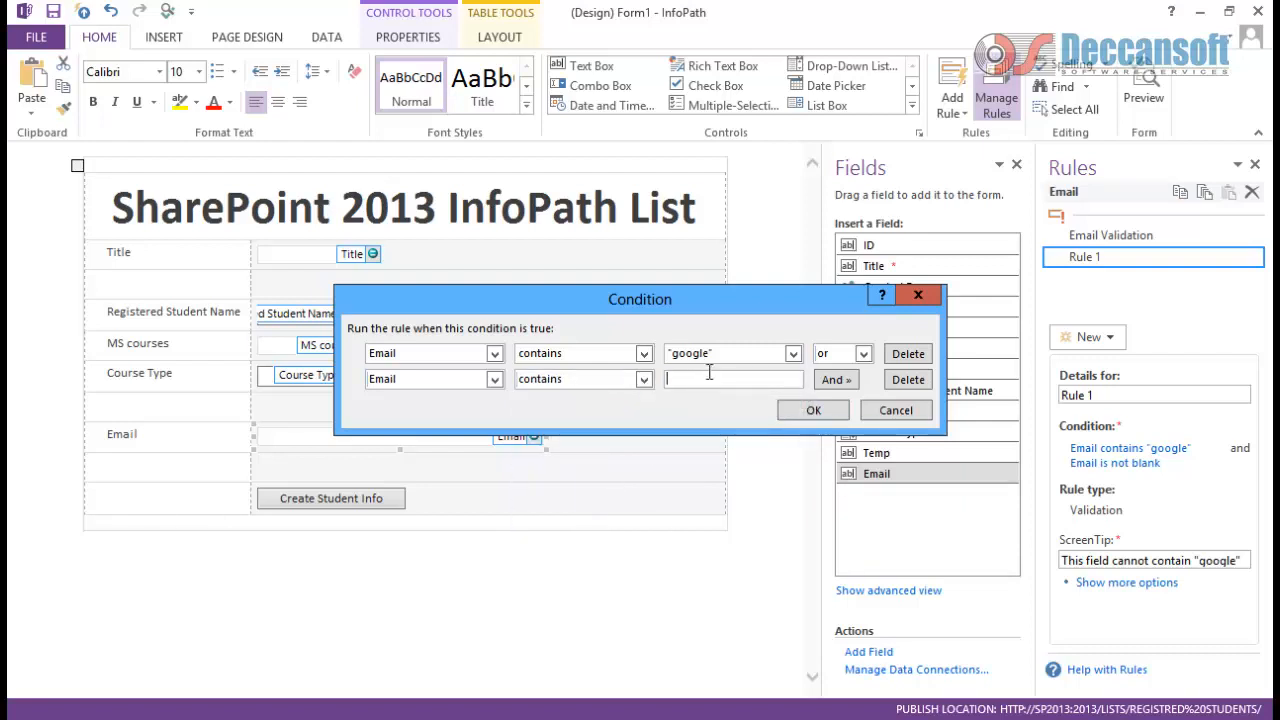
text(yajoo)
key(BackSpace)
key(BackSpace)
click(828, 410)
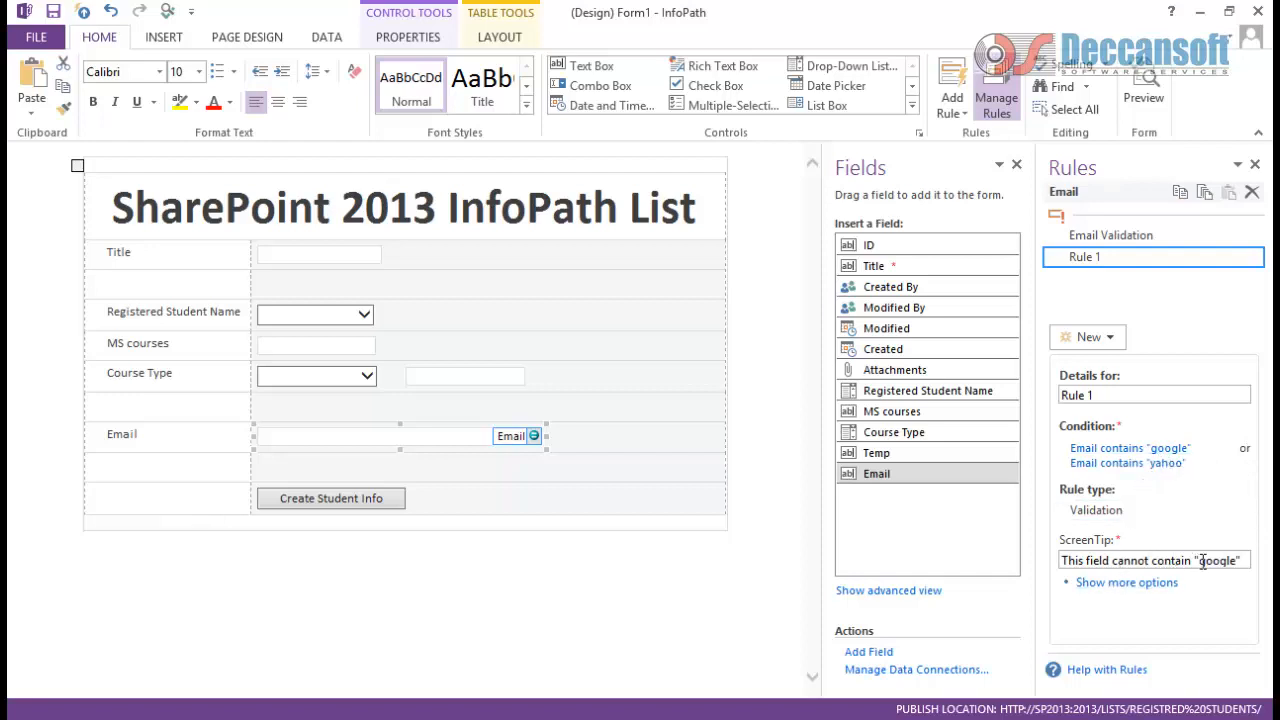
Step: Inspect Rule 1's ScreenTip and its extra dialog message options, then deselect the Email control
click(1242, 561)
click(1127, 582)
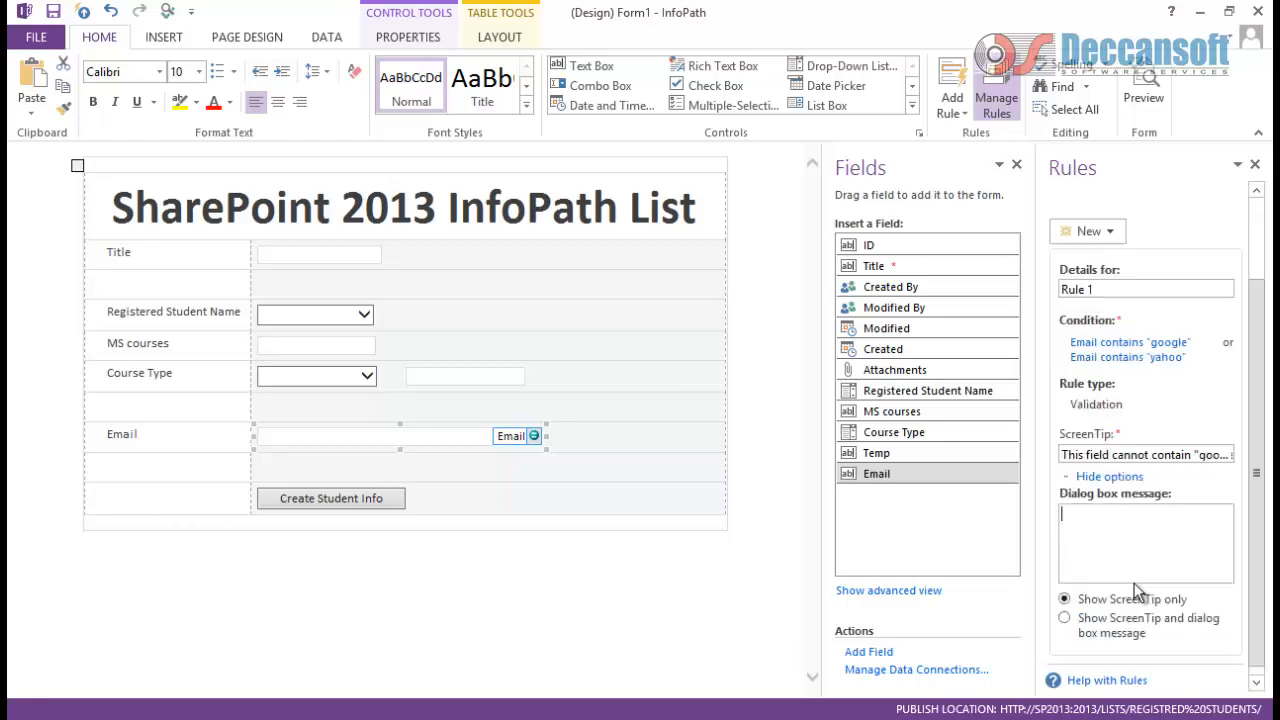
click(643, 443)
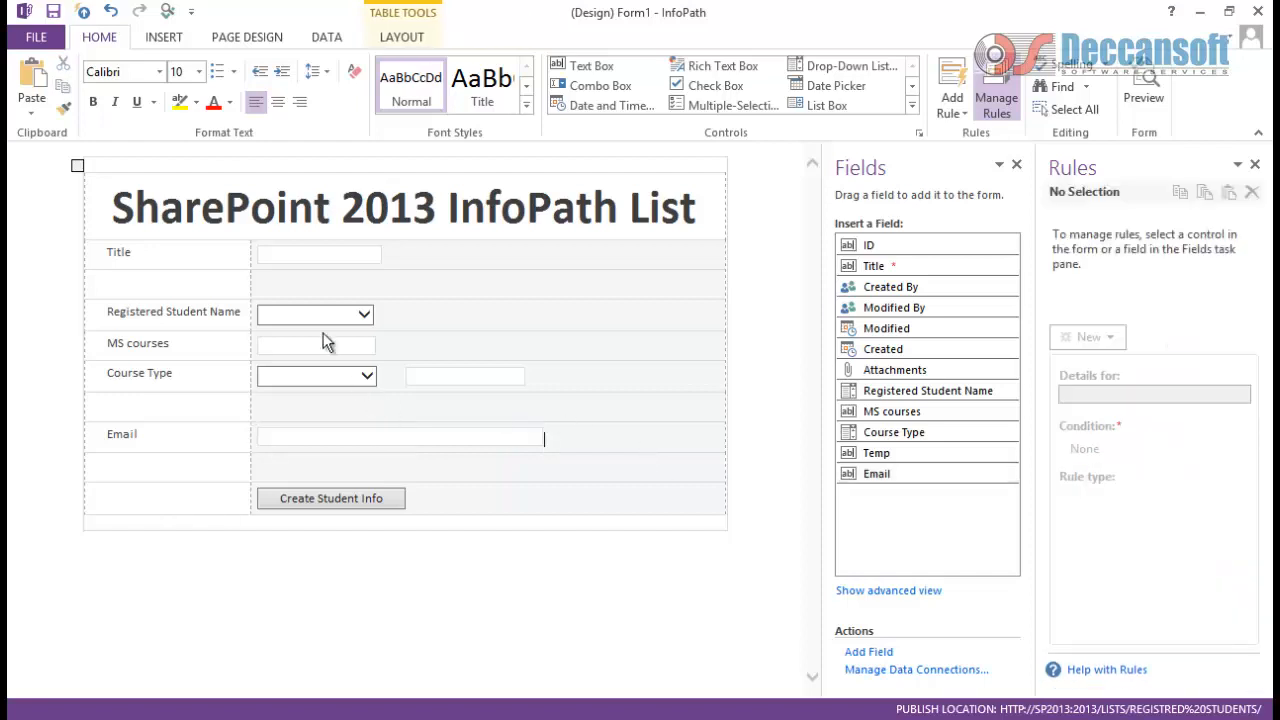
Step: Preview the form and sign in with the account password
click(167, 11)
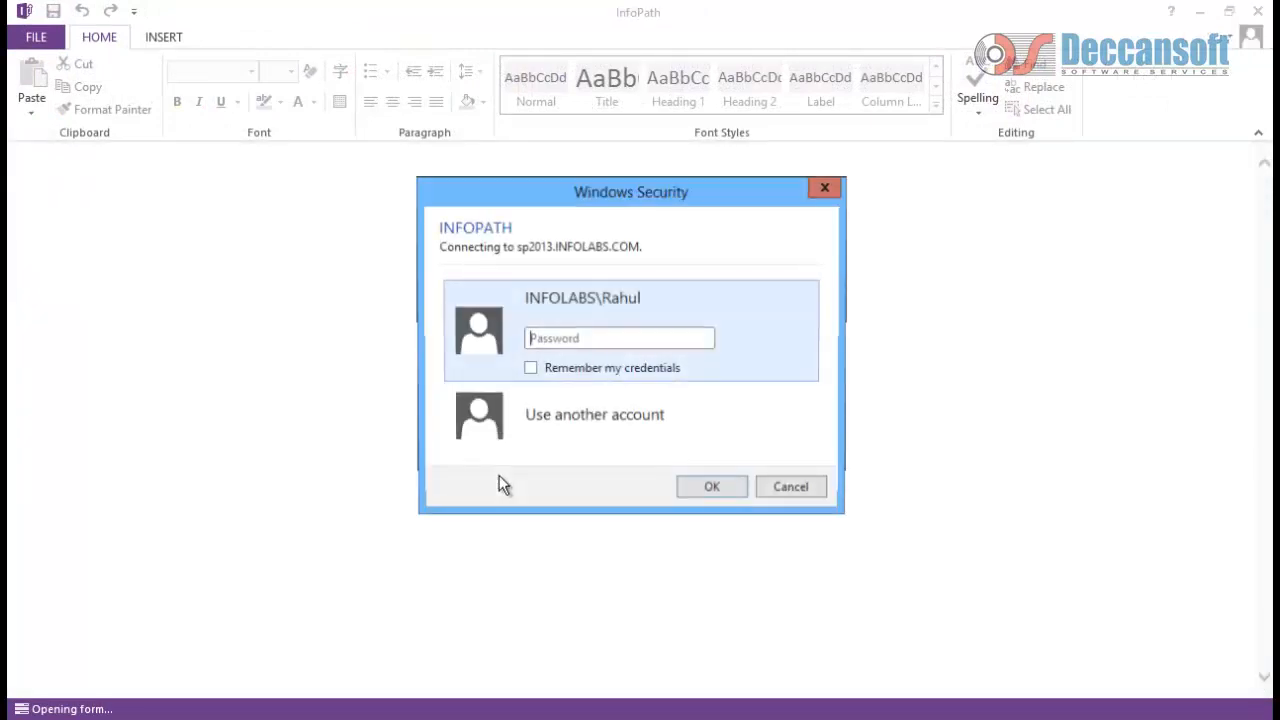
click(577, 337)
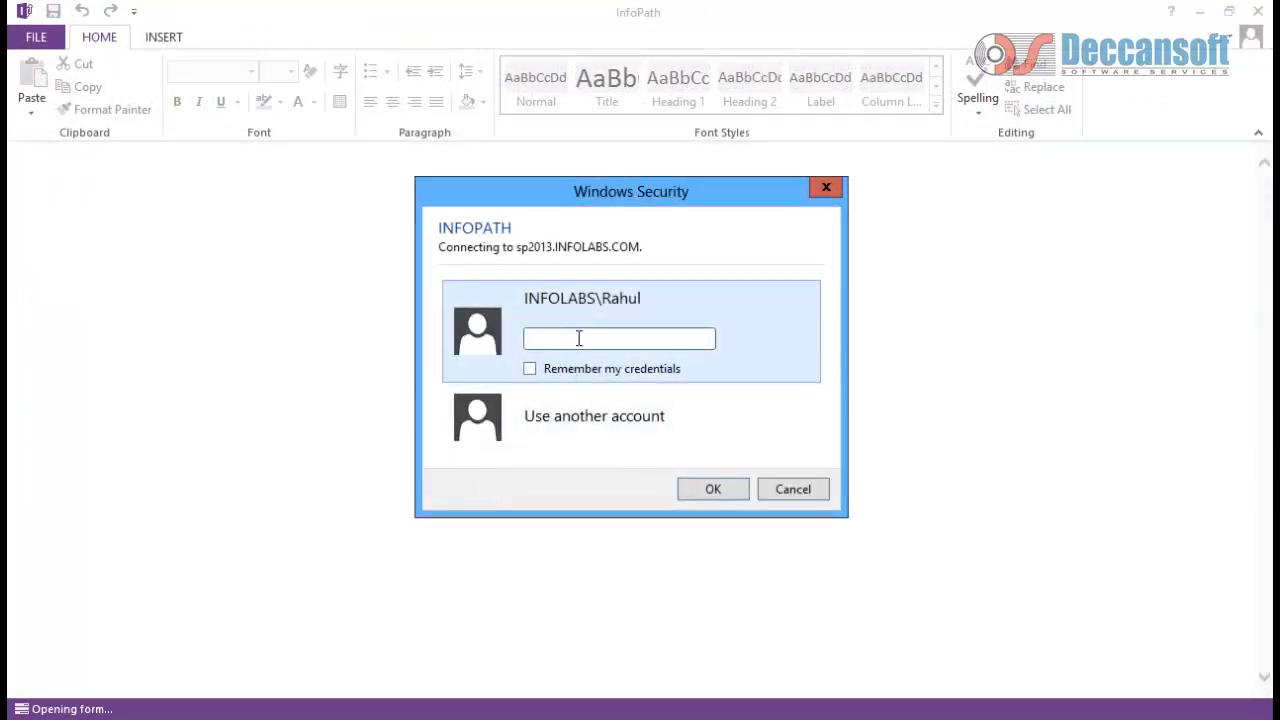
text(*******)
key(Return)
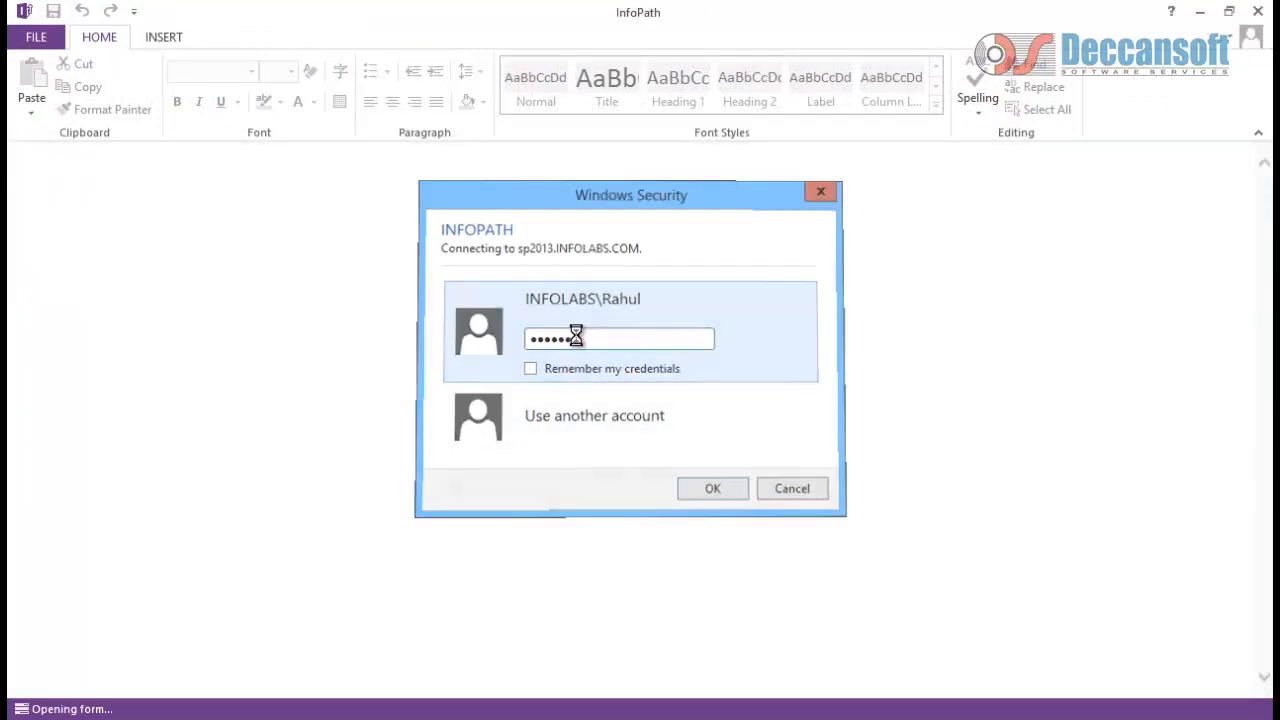
Step: Enter a google e-mail address in Email and check that it is flagged invalid
click(534, 437)
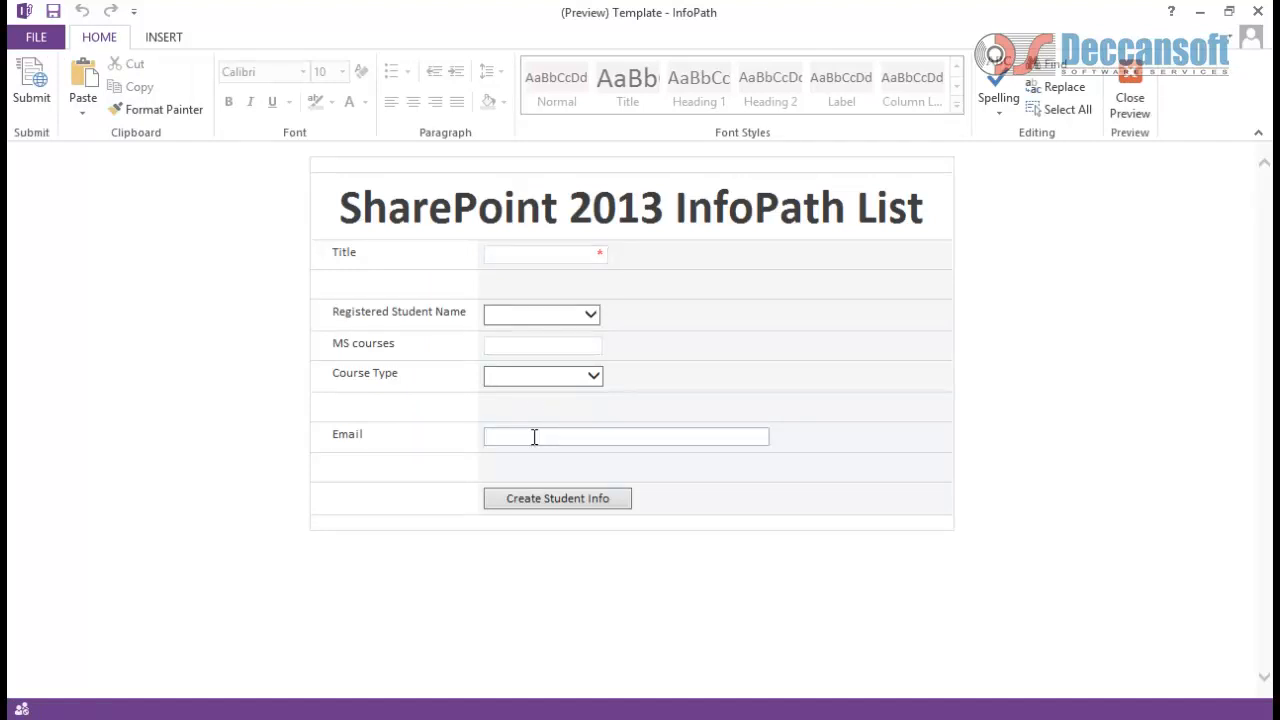
text(rahul)
key(Down)
key(Down)
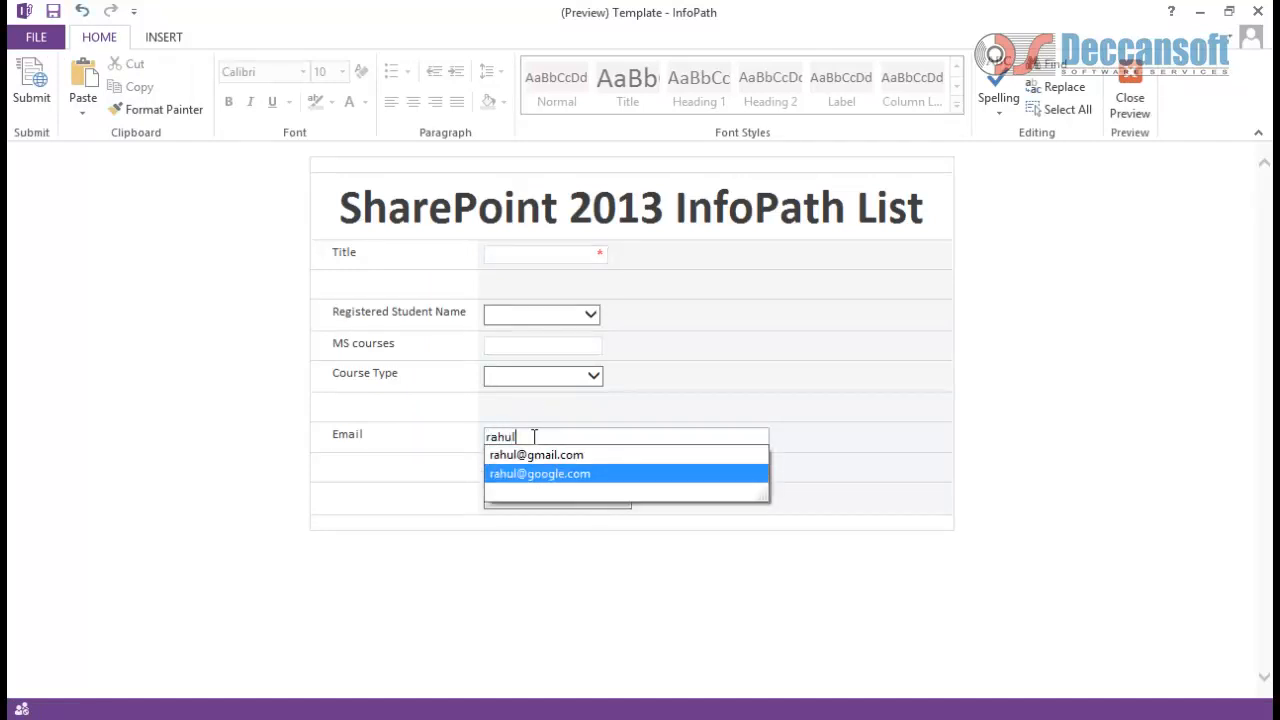
key(Return)
key(Tab)
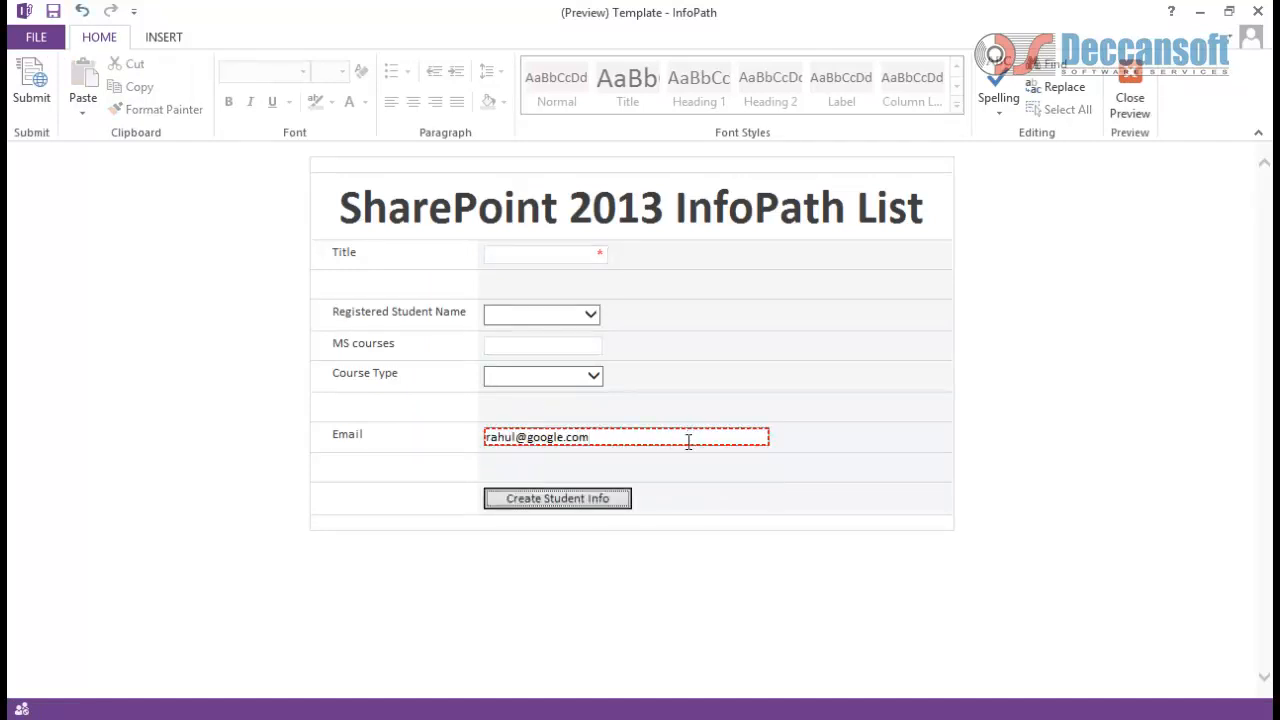
key(shift+Tab)
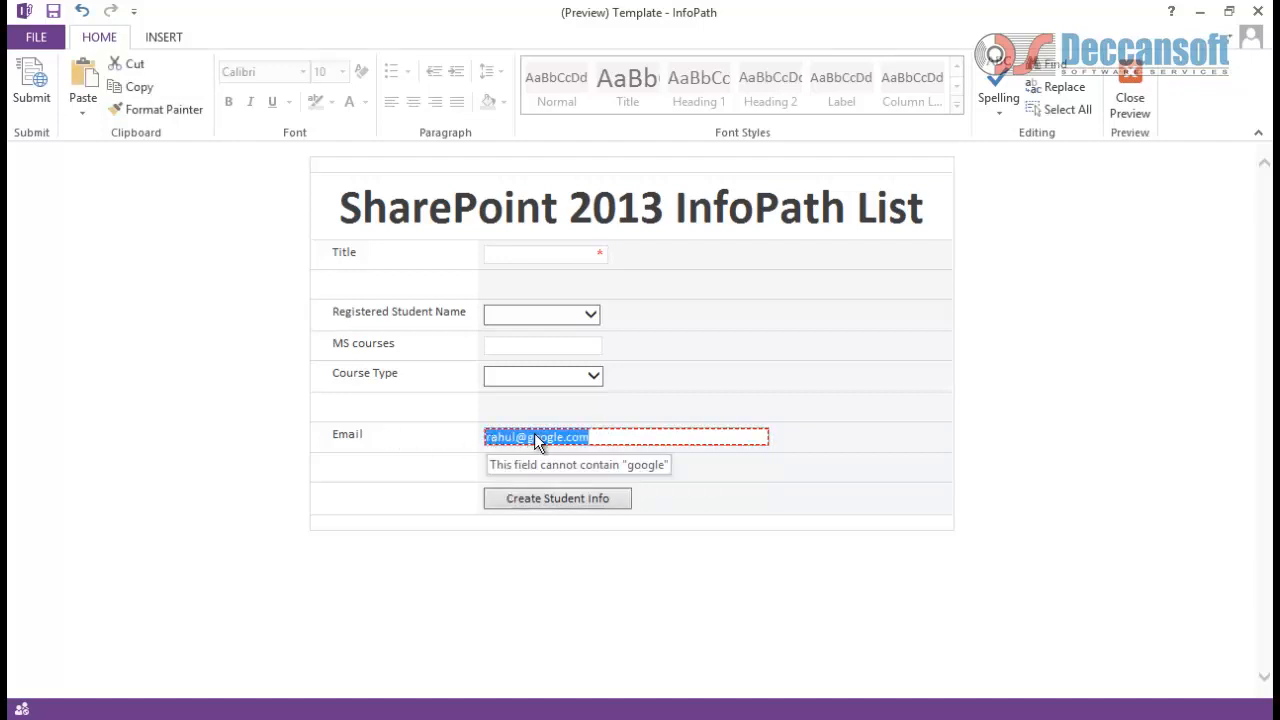
Step: Change the address domain to yahoo and check that it is rejected too
click(555, 440)
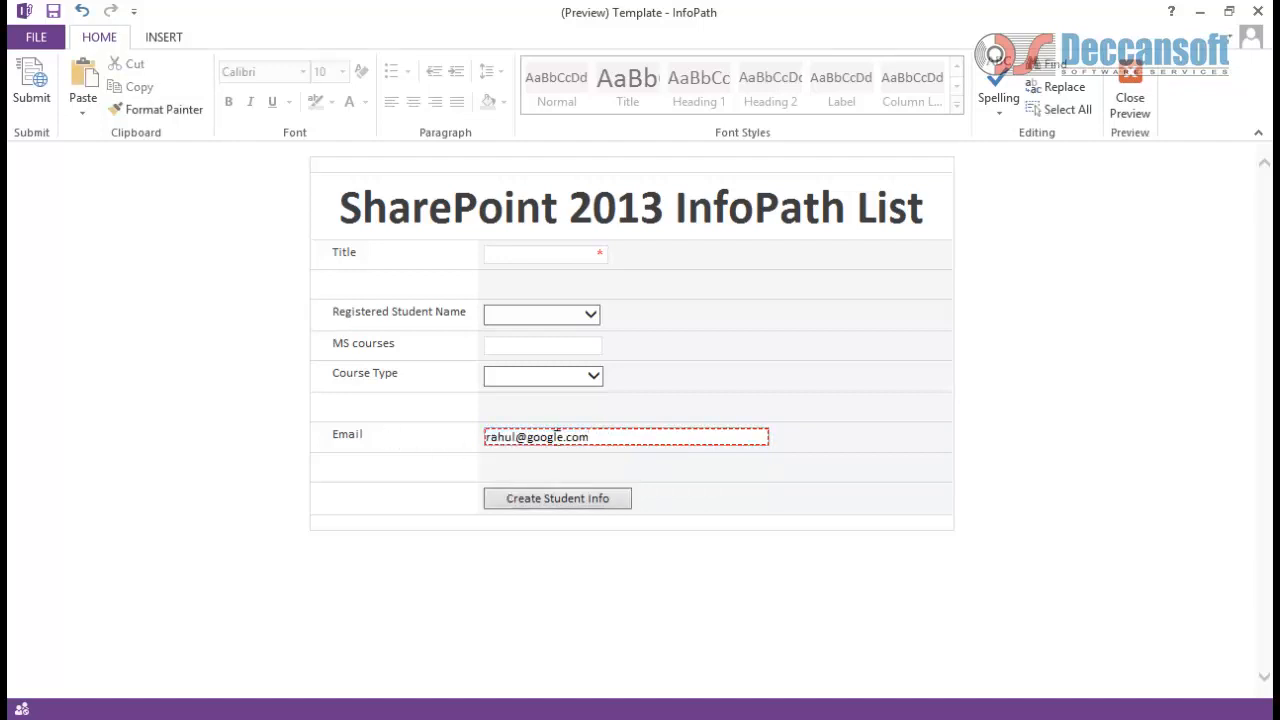
double_click(540, 440)
key(BackSpace)
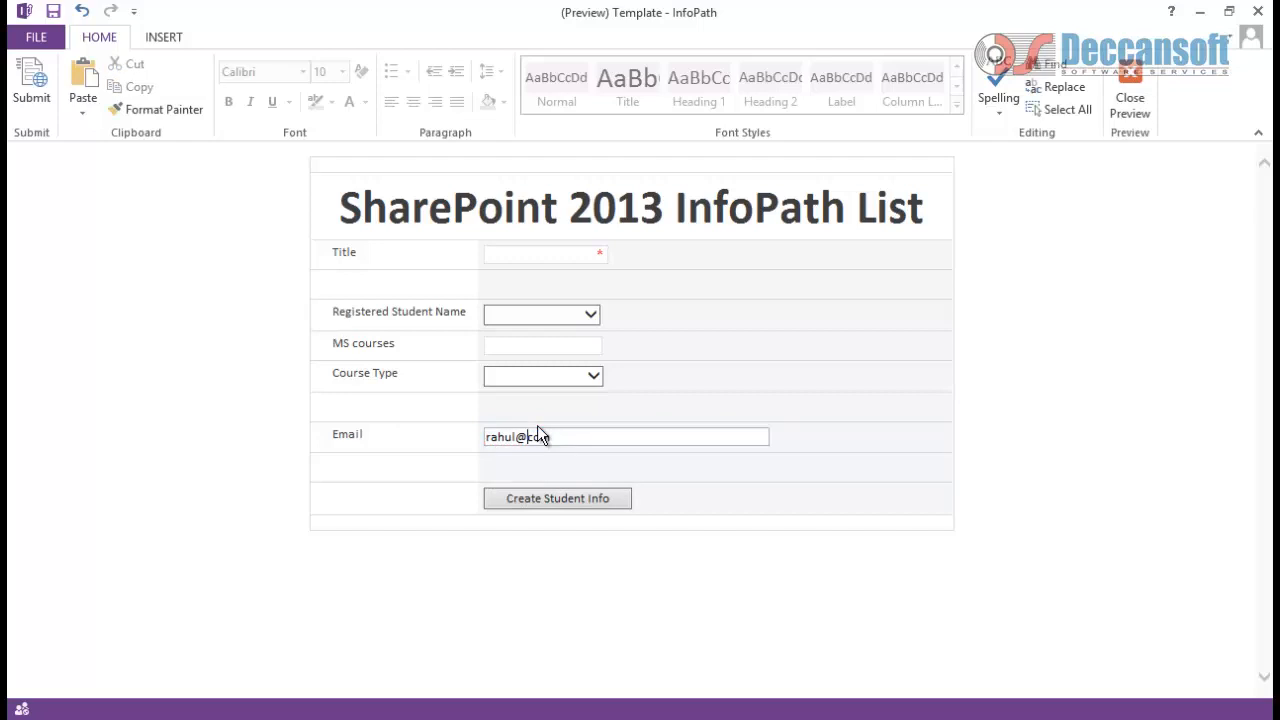
text(yahoocom)
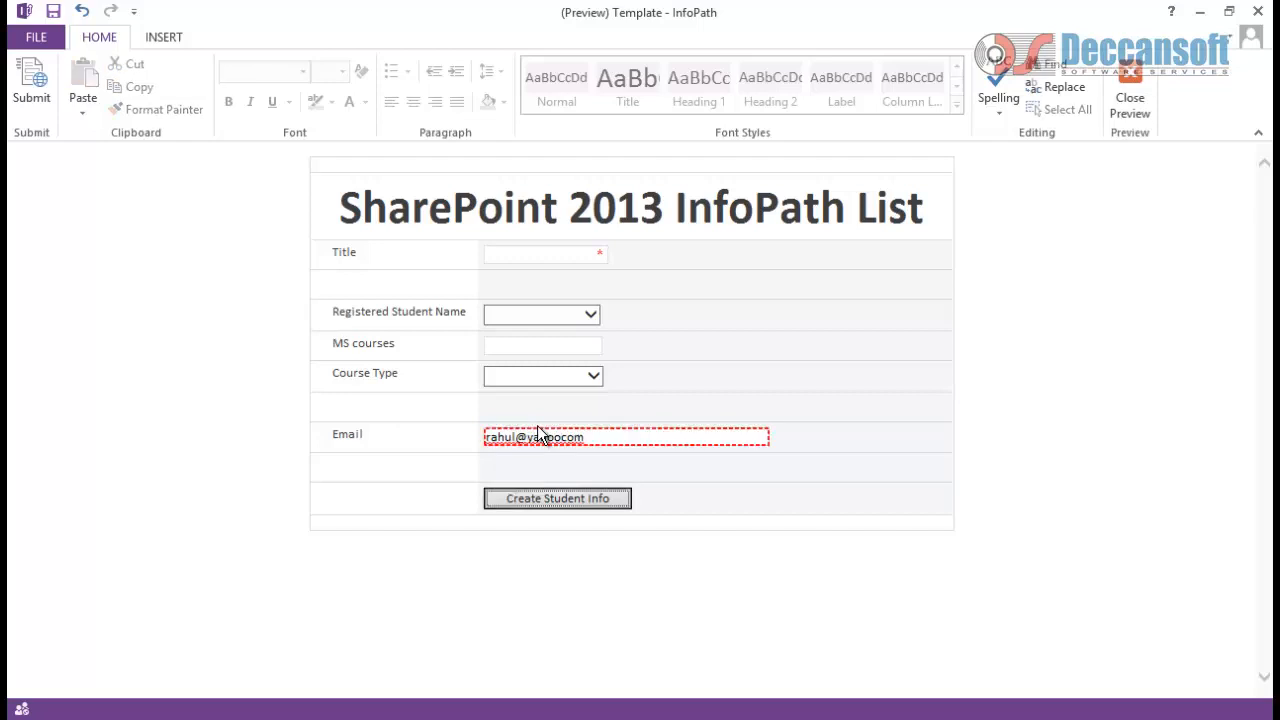
key(Tab)
click(566, 437)
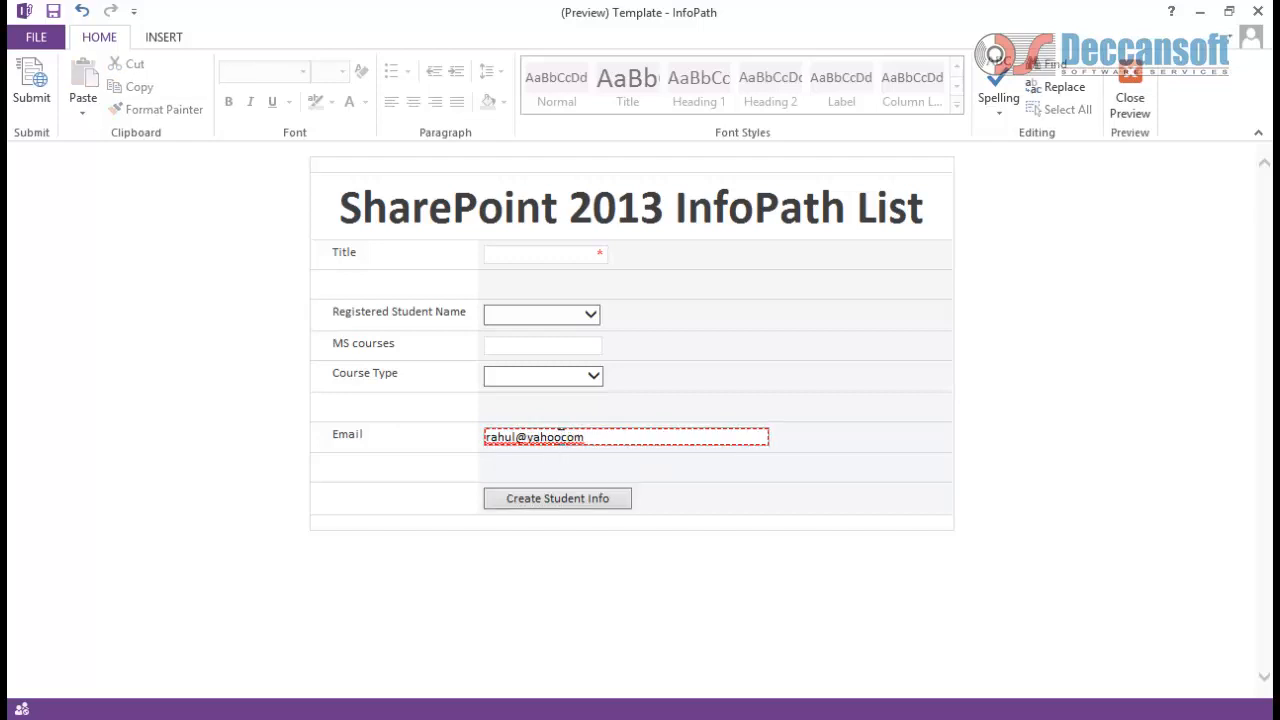
text(.)
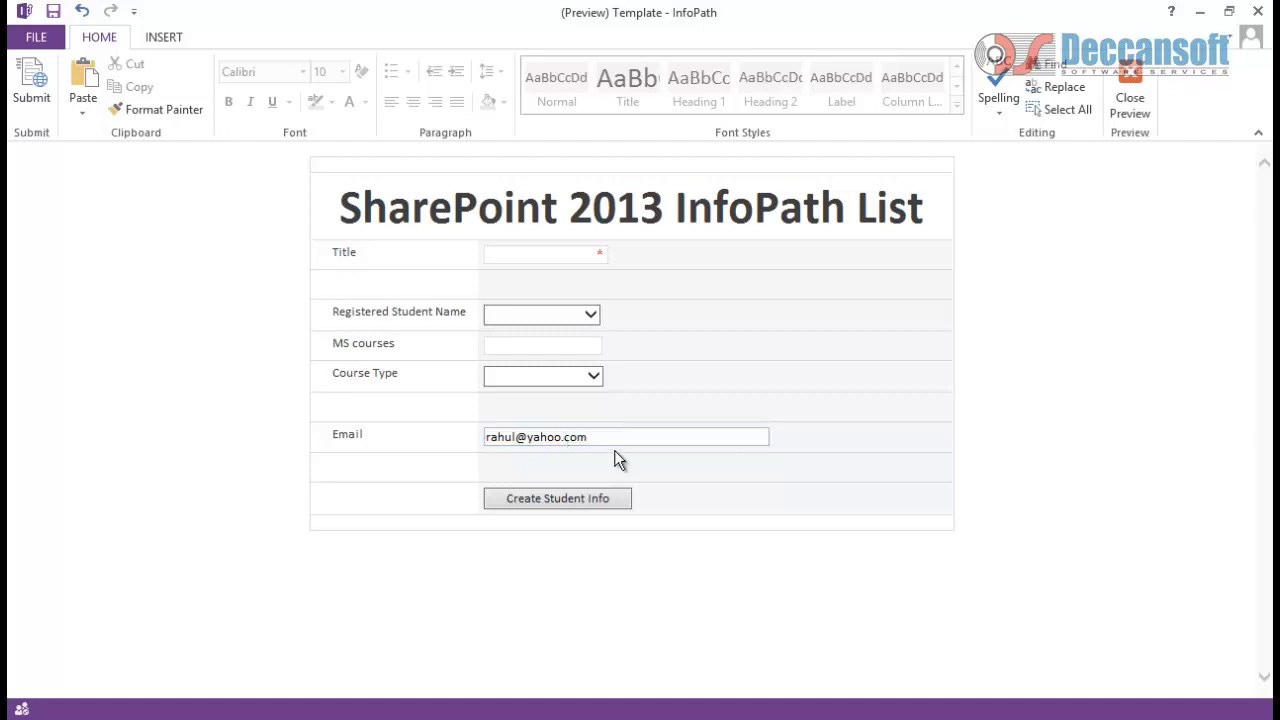
key(Tab)
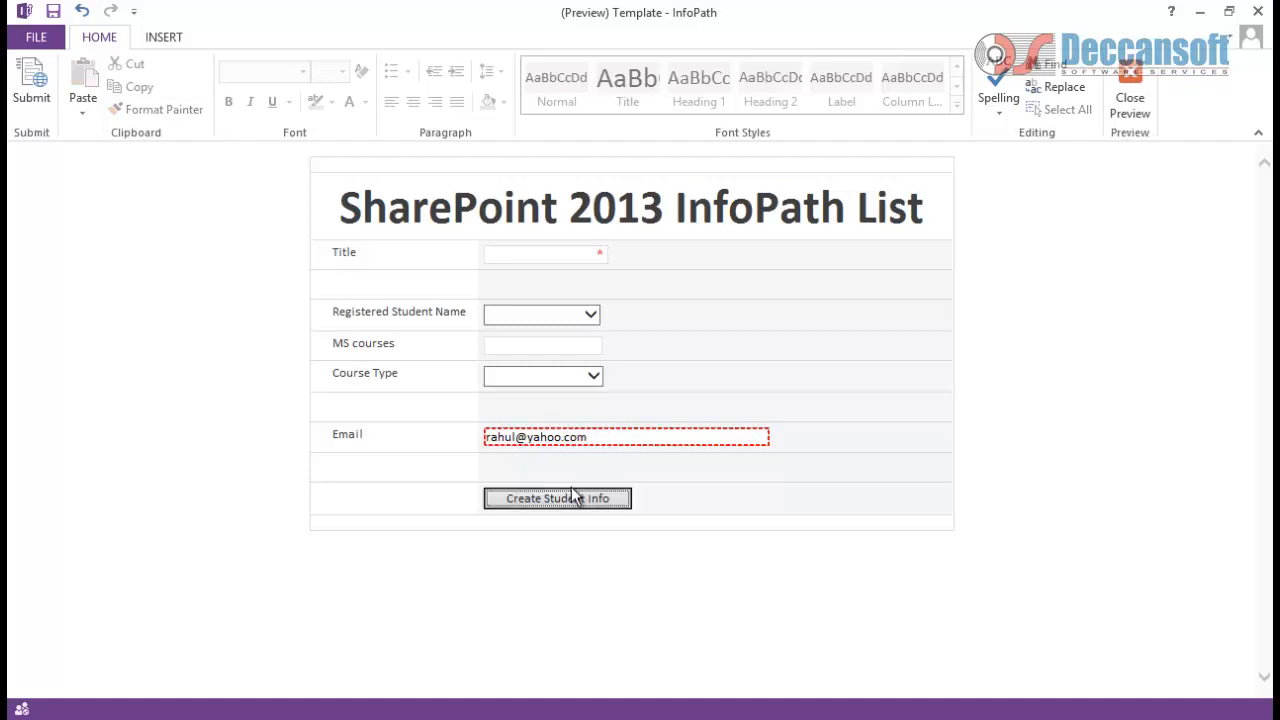
Step: Change the domain to ymail and confirm the address passes validation
double_click(550, 437)
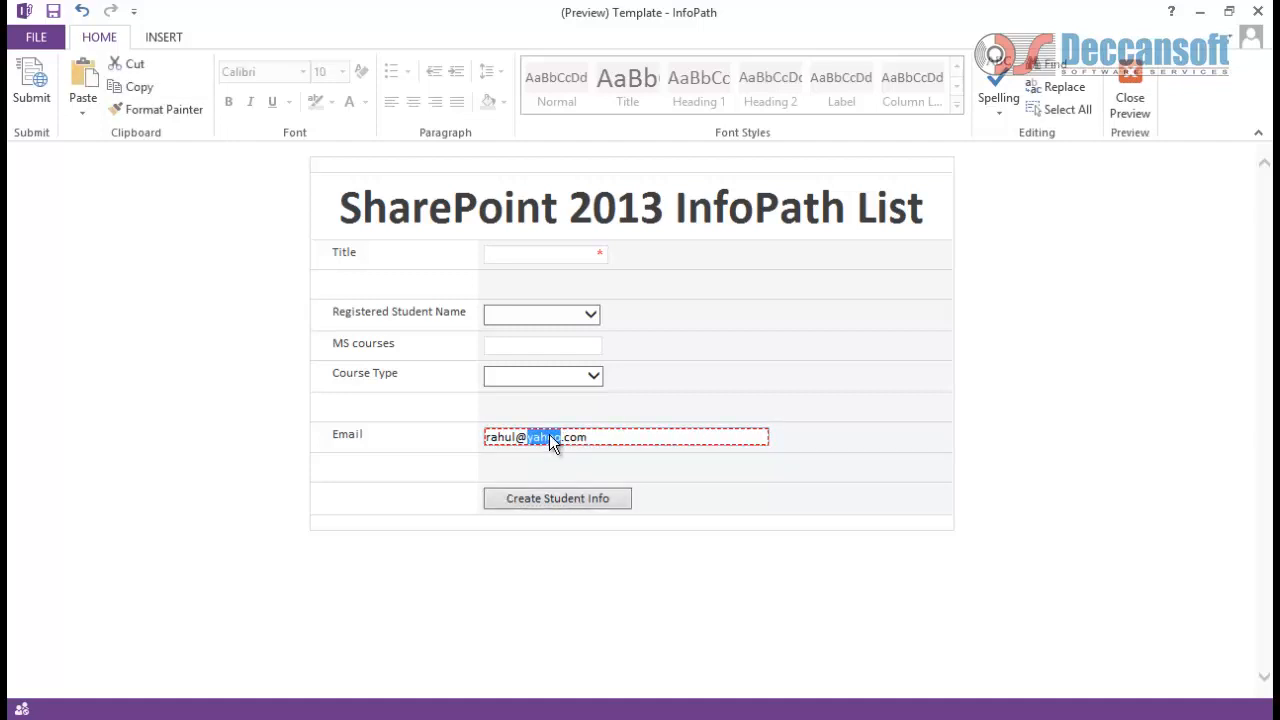
key(BackSpace)
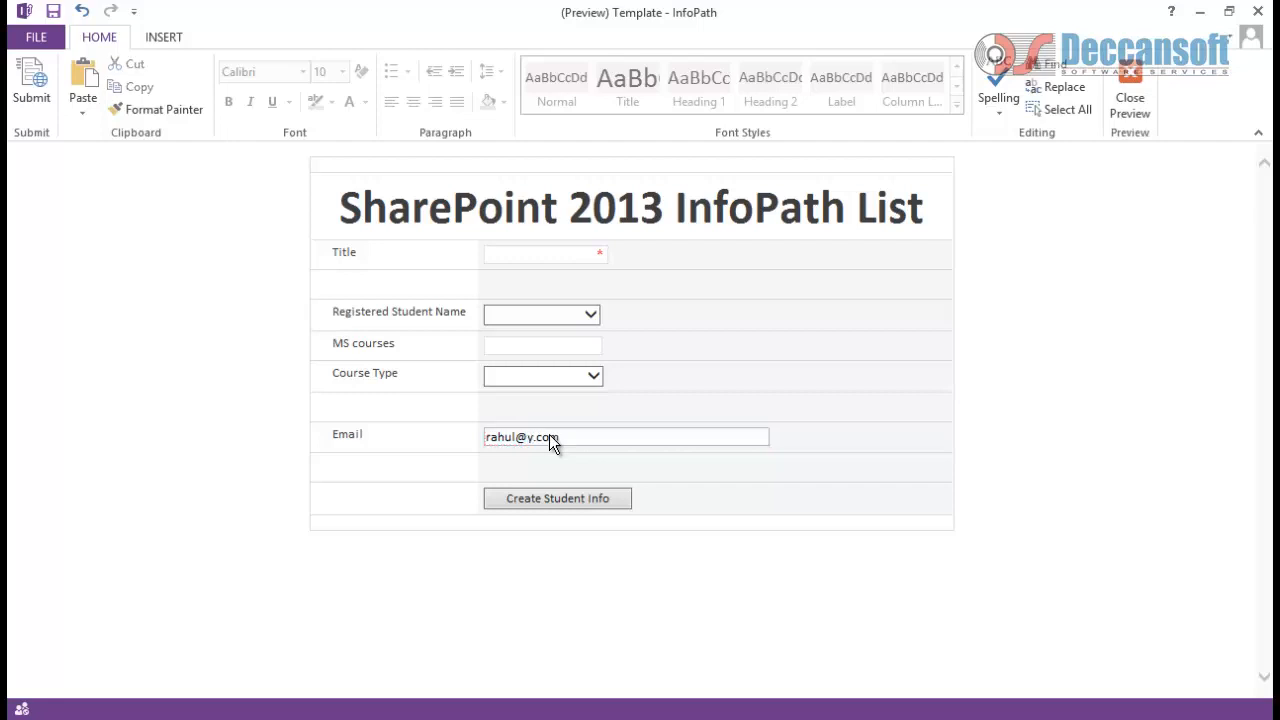
text(ymail)
key(Tab)
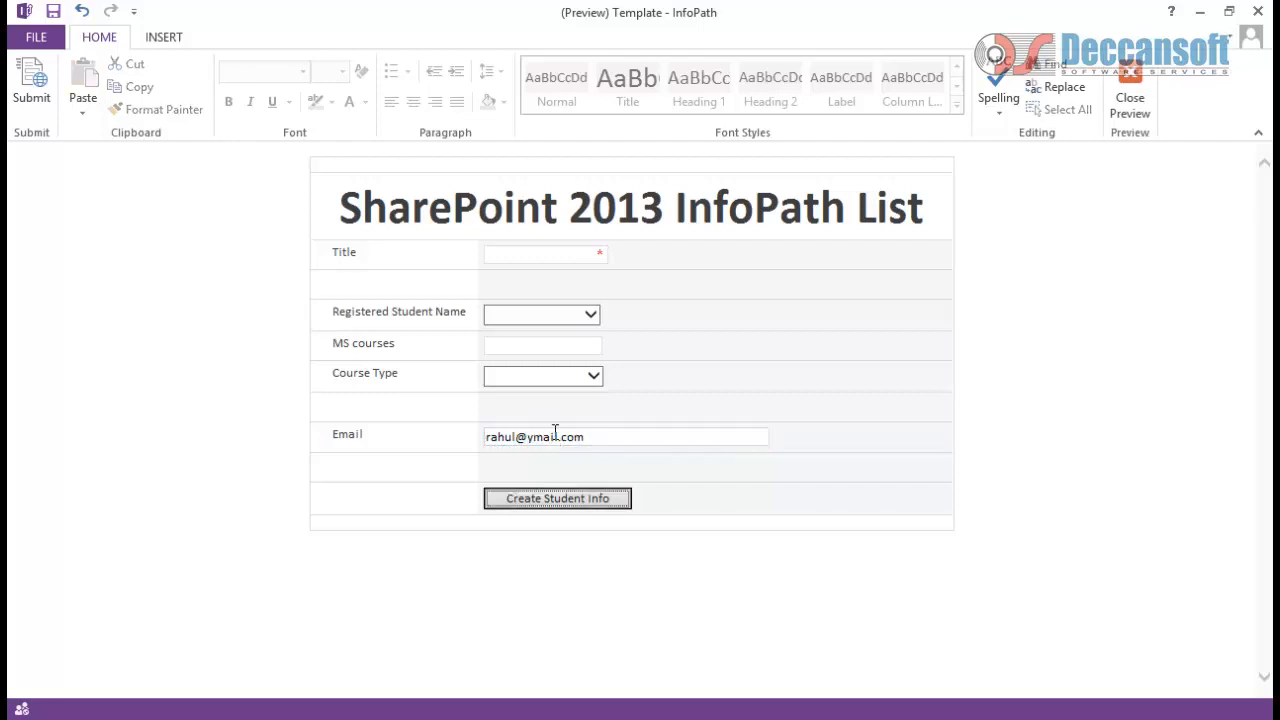
drag(557, 437, 533, 437)
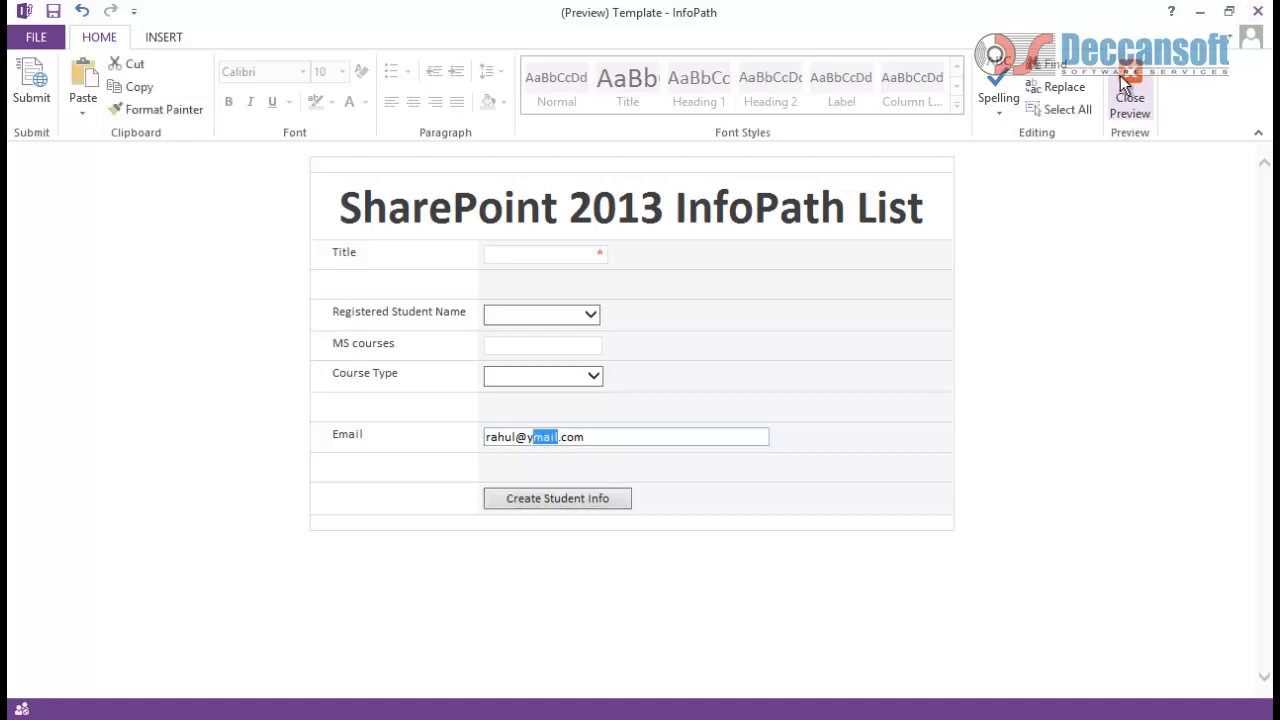
click(658, 432)
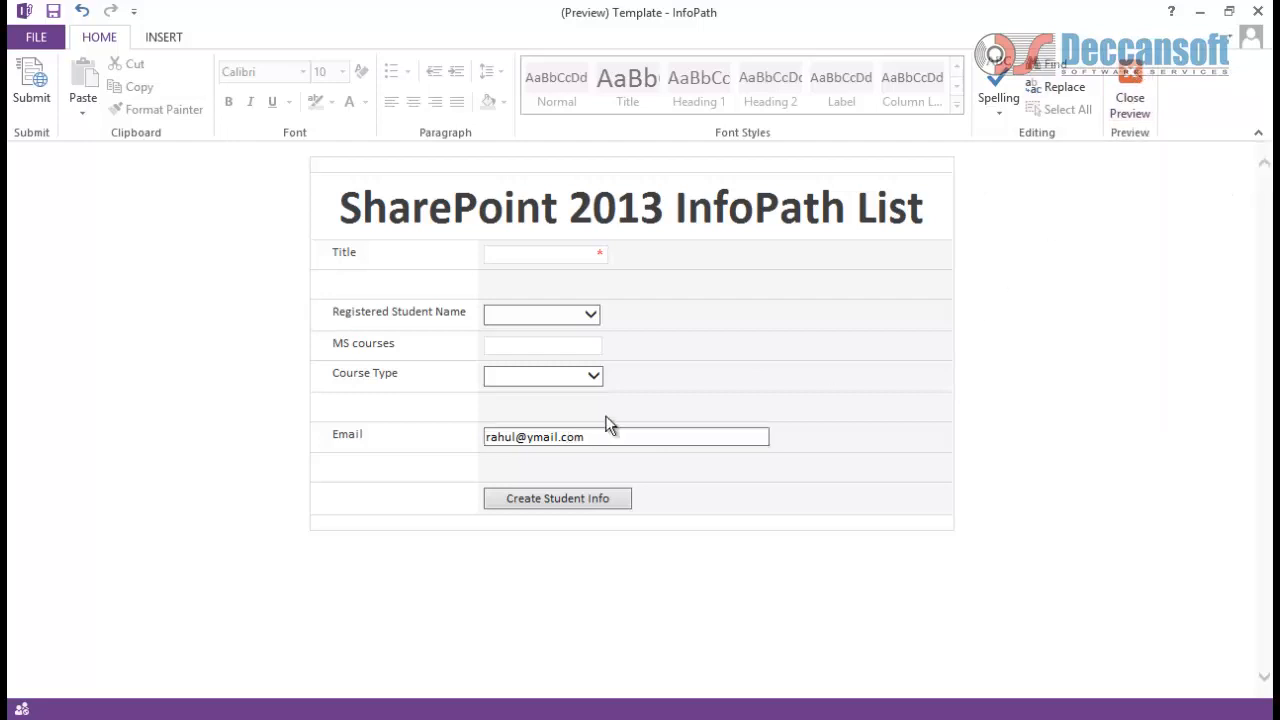
Step: Close the preview, then set the Create Student Info button's action to Rules and label it Confirm
click(1130, 100)
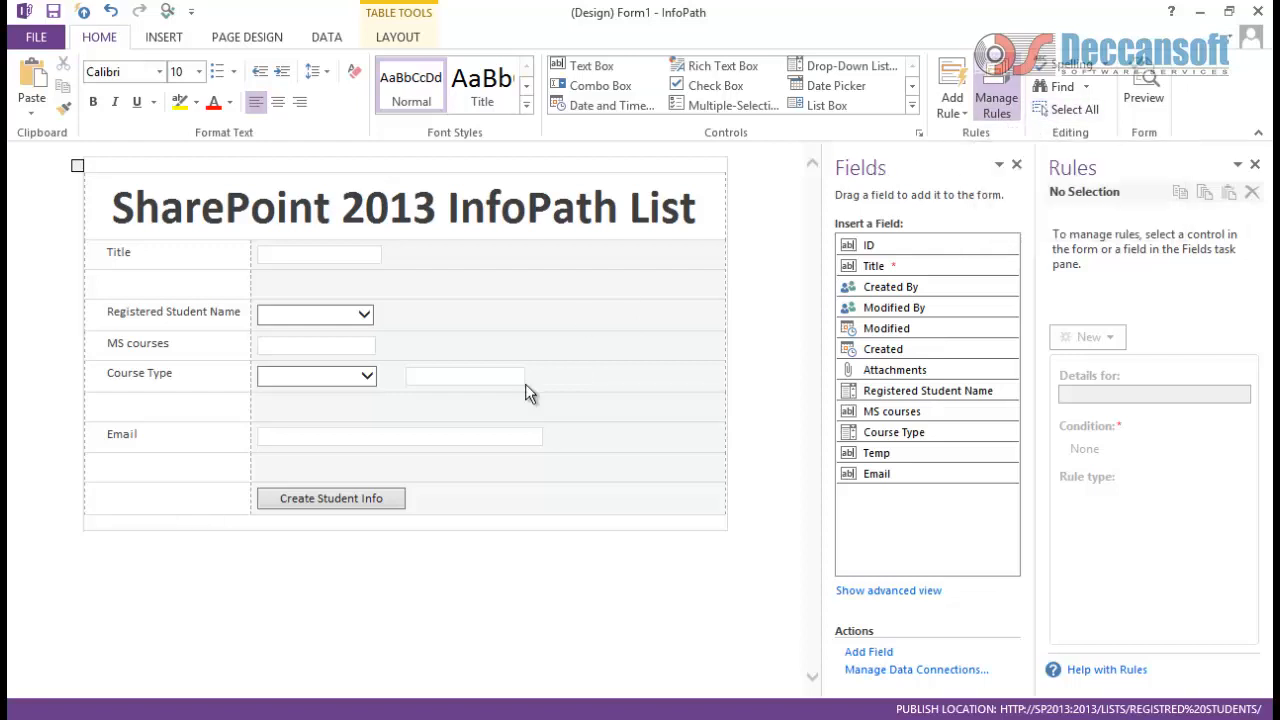
click(396, 464)
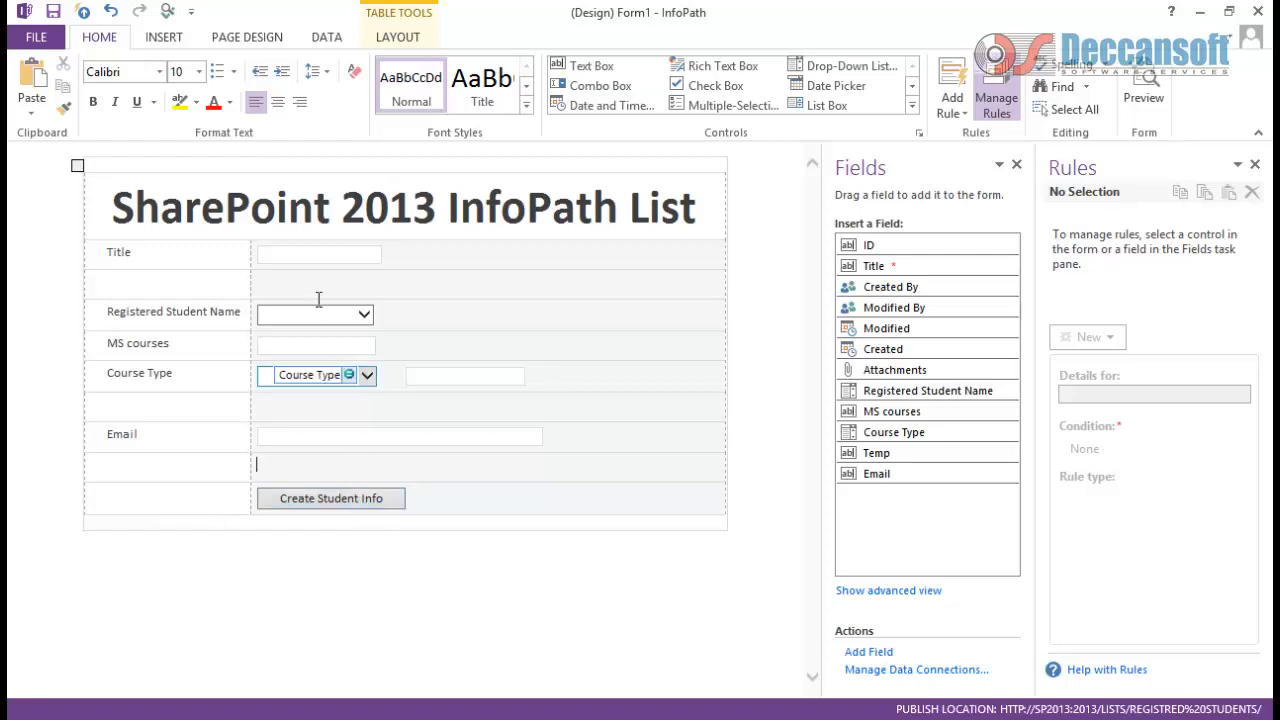
right_click(363, 497)
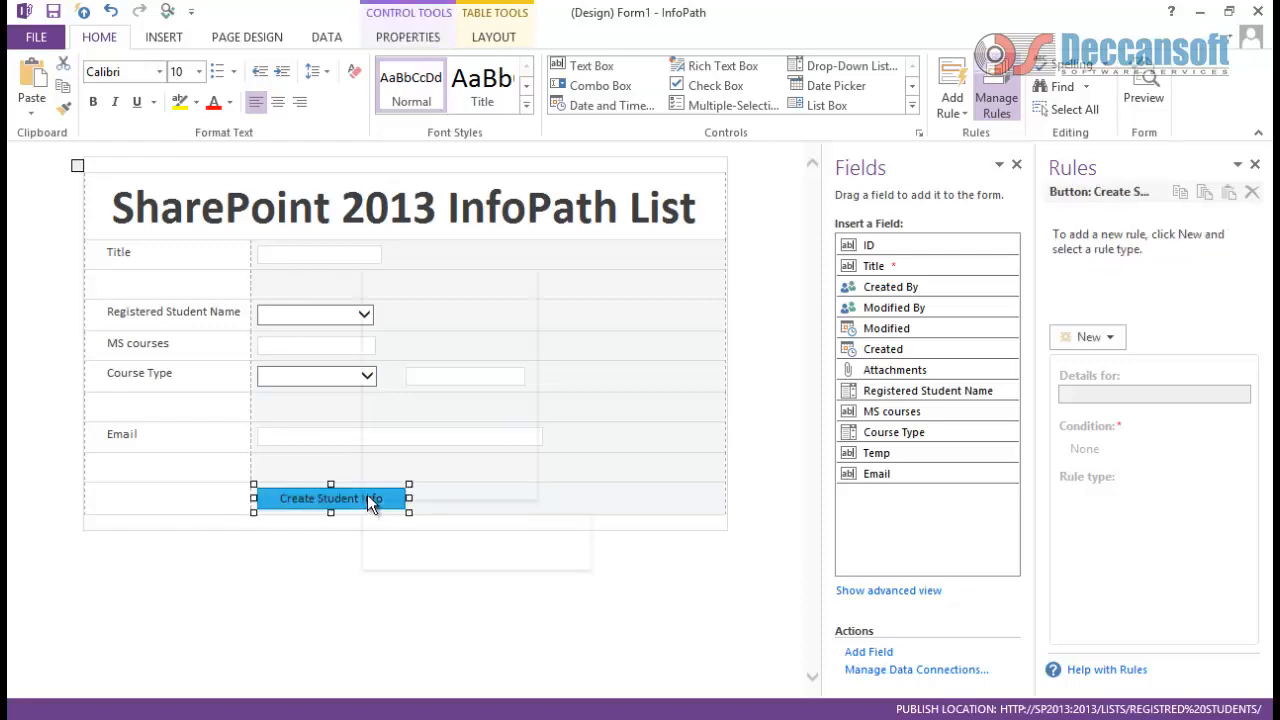
click(430, 486)
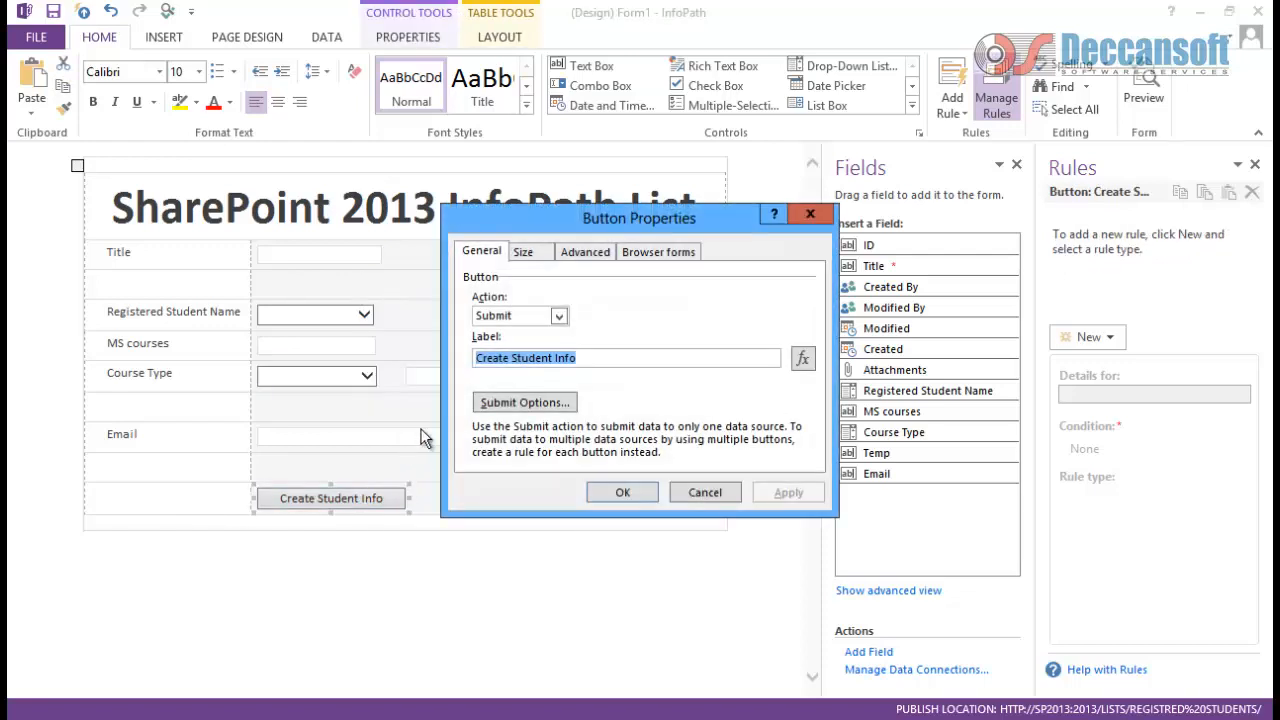
click(559, 316)
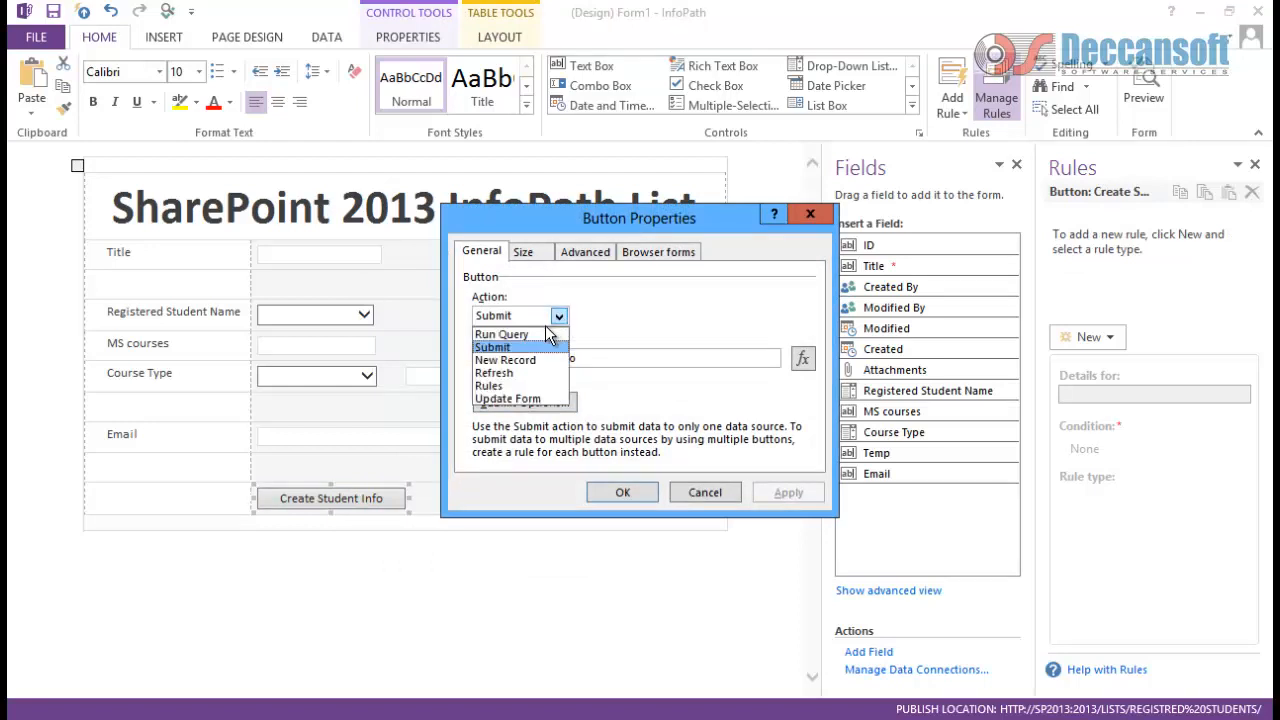
click(520, 386)
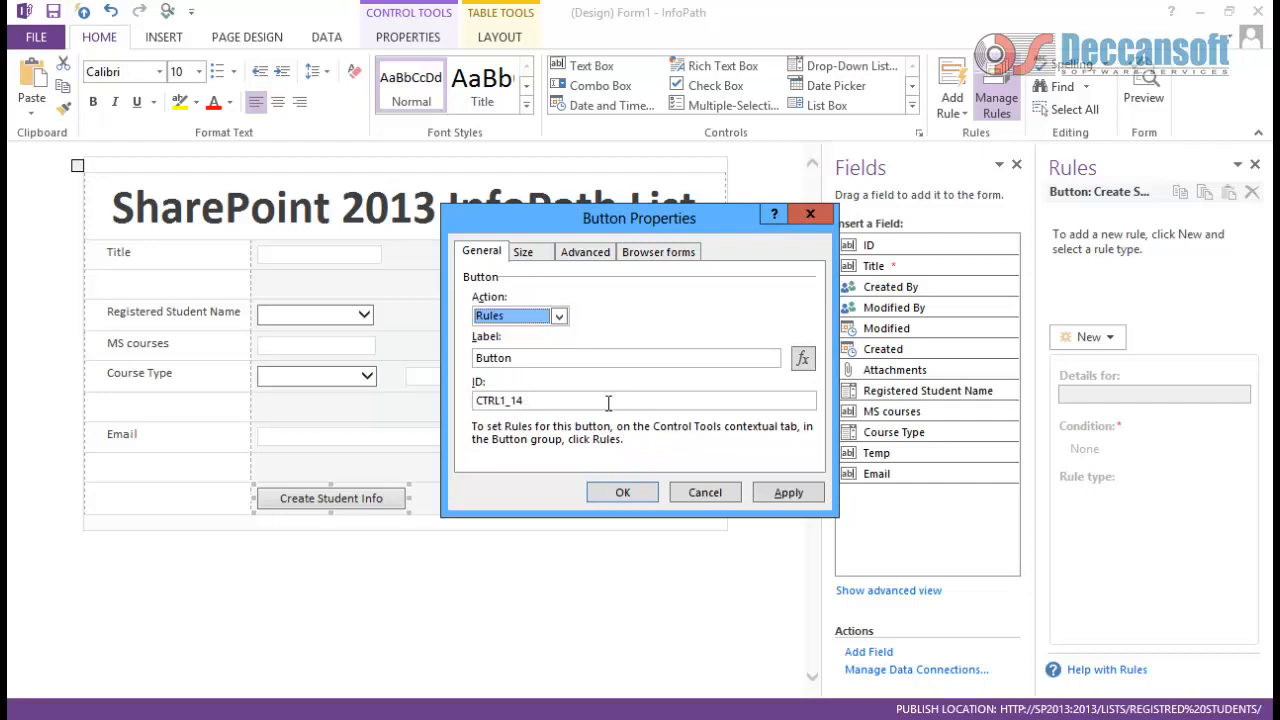
double_click(552, 361)
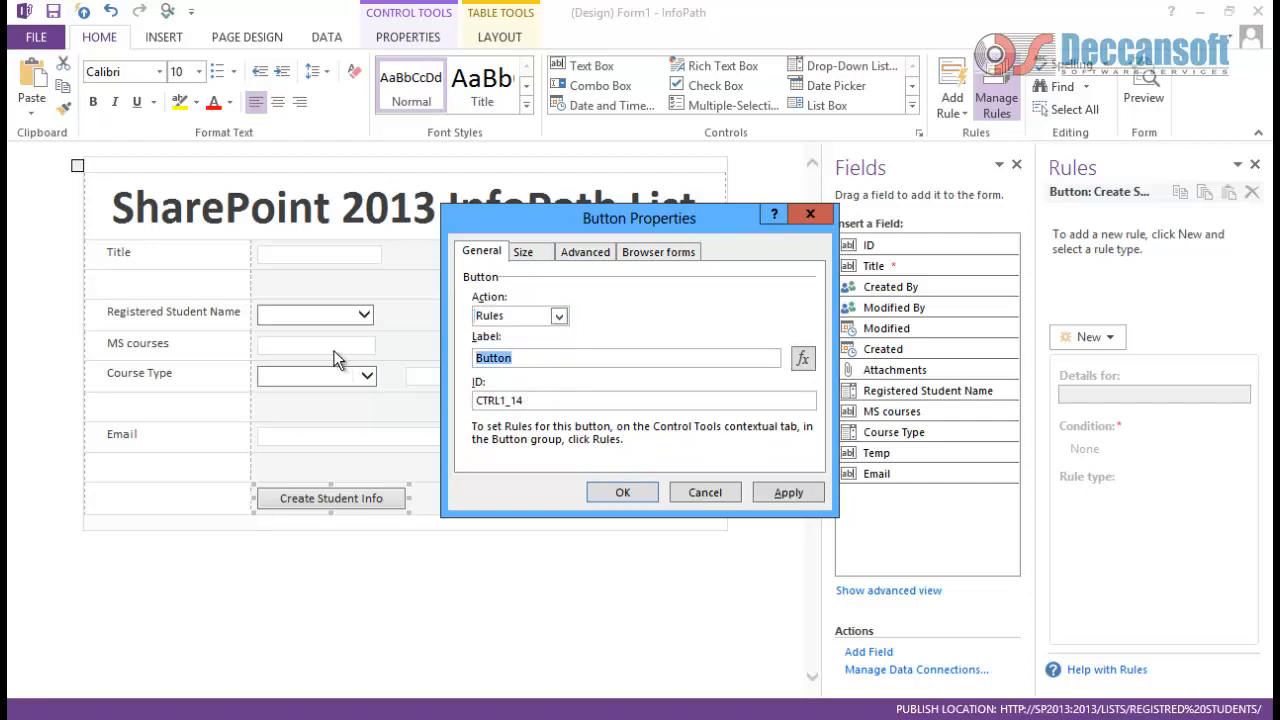
text(Confirm)
click(789, 492)
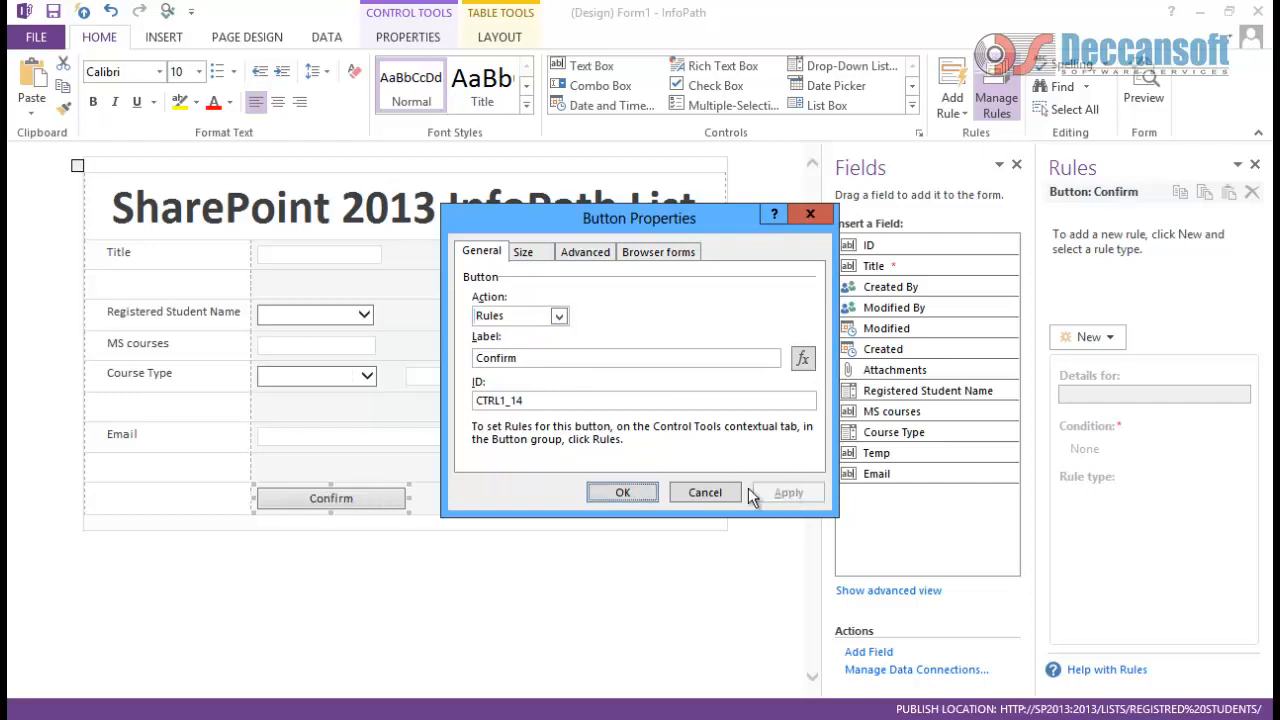
click(624, 492)
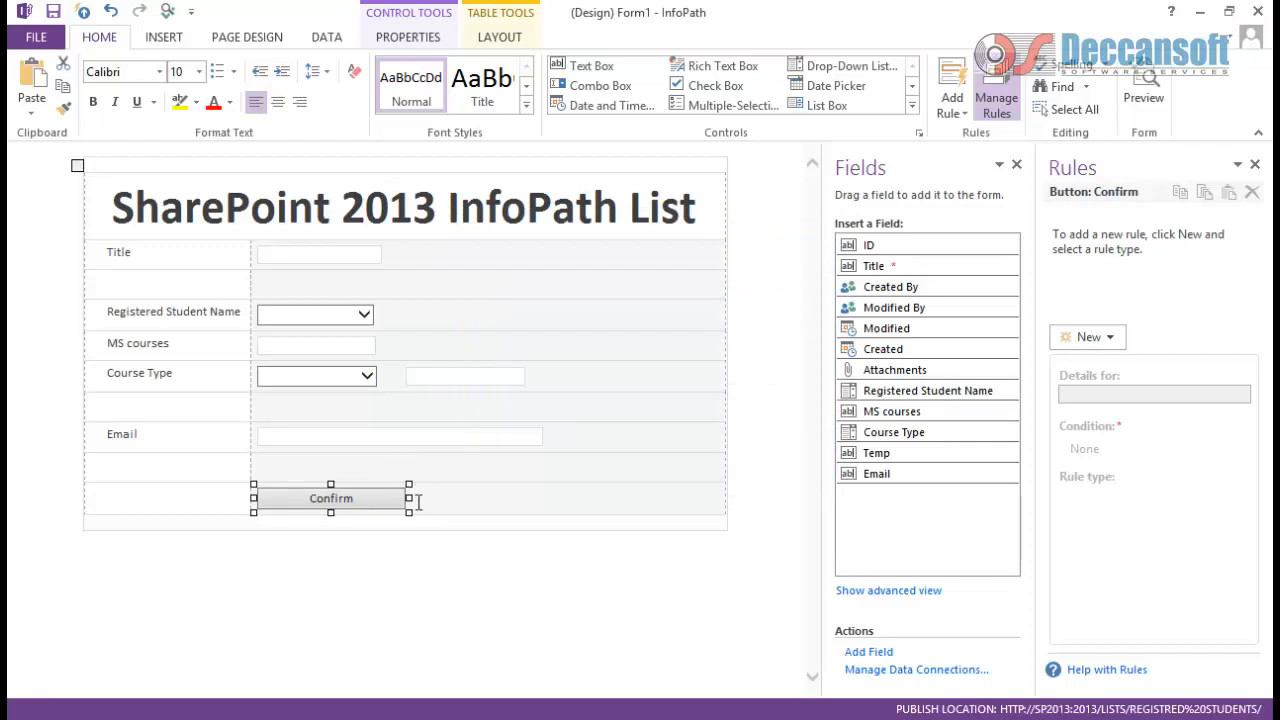
click(554, 389)
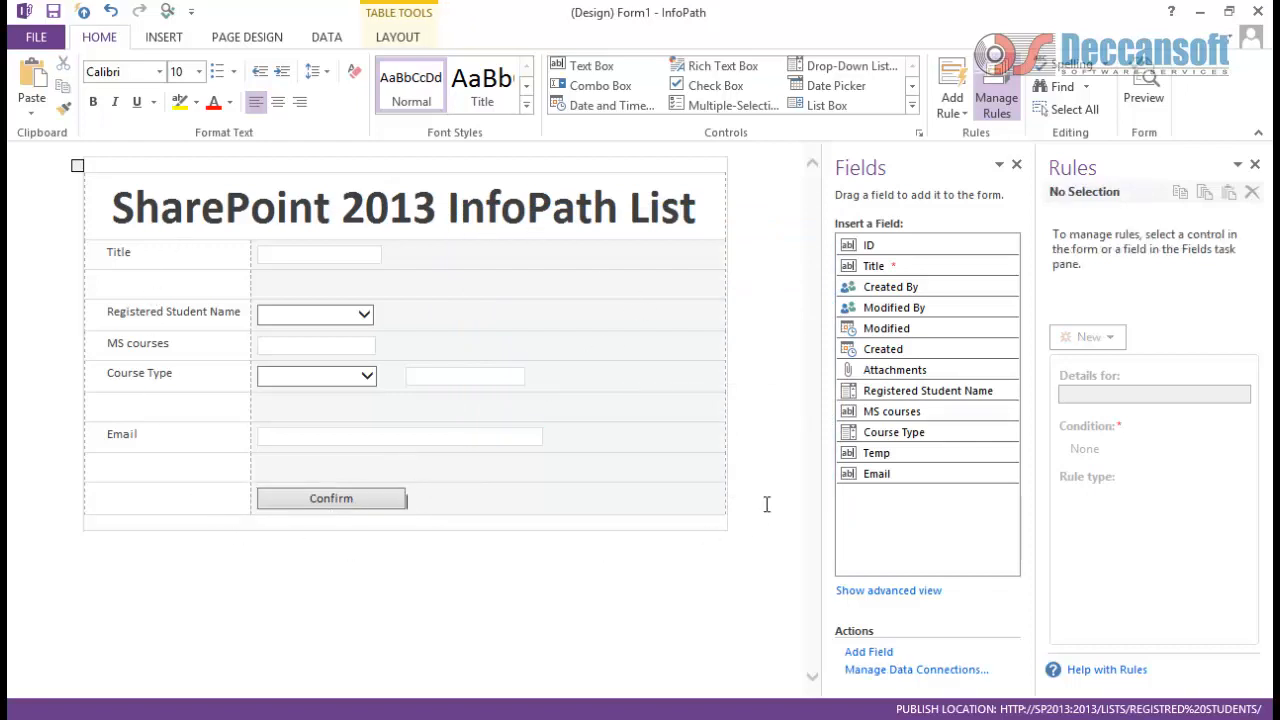
Step: Create a new view named Confirmation from Page Design
click(166, 38)
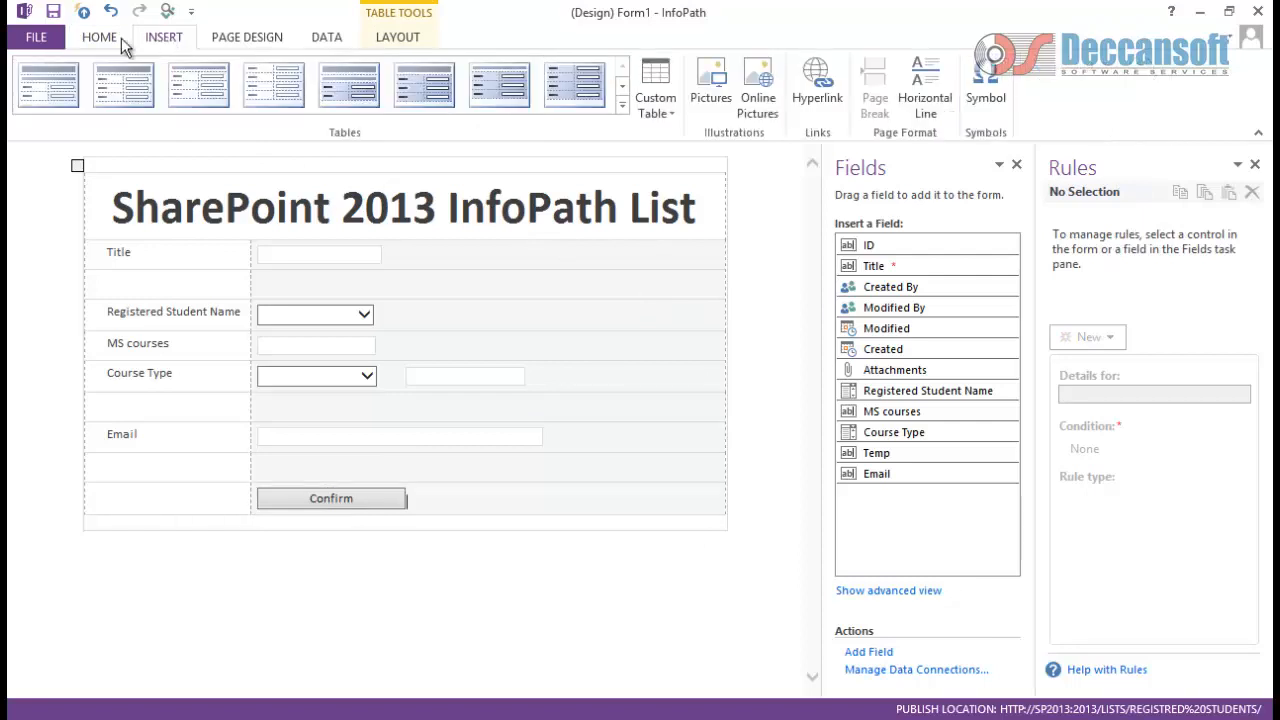
click(120, 37)
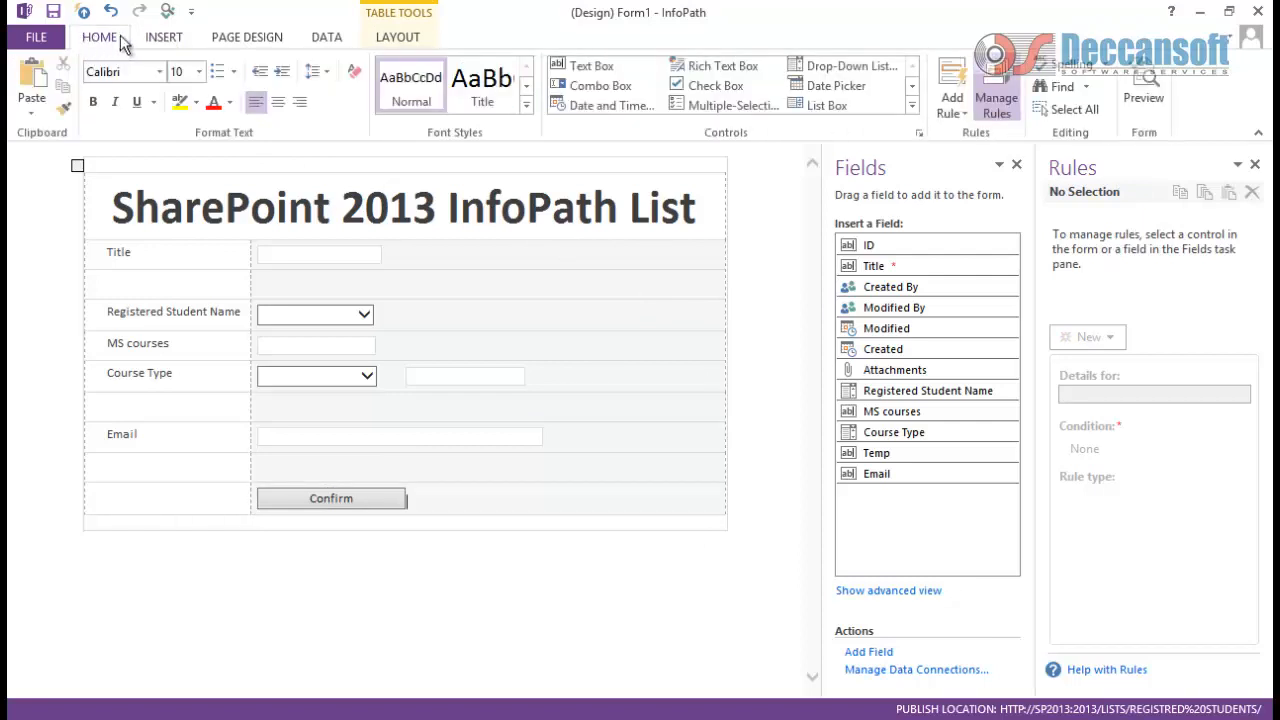
click(233, 36)
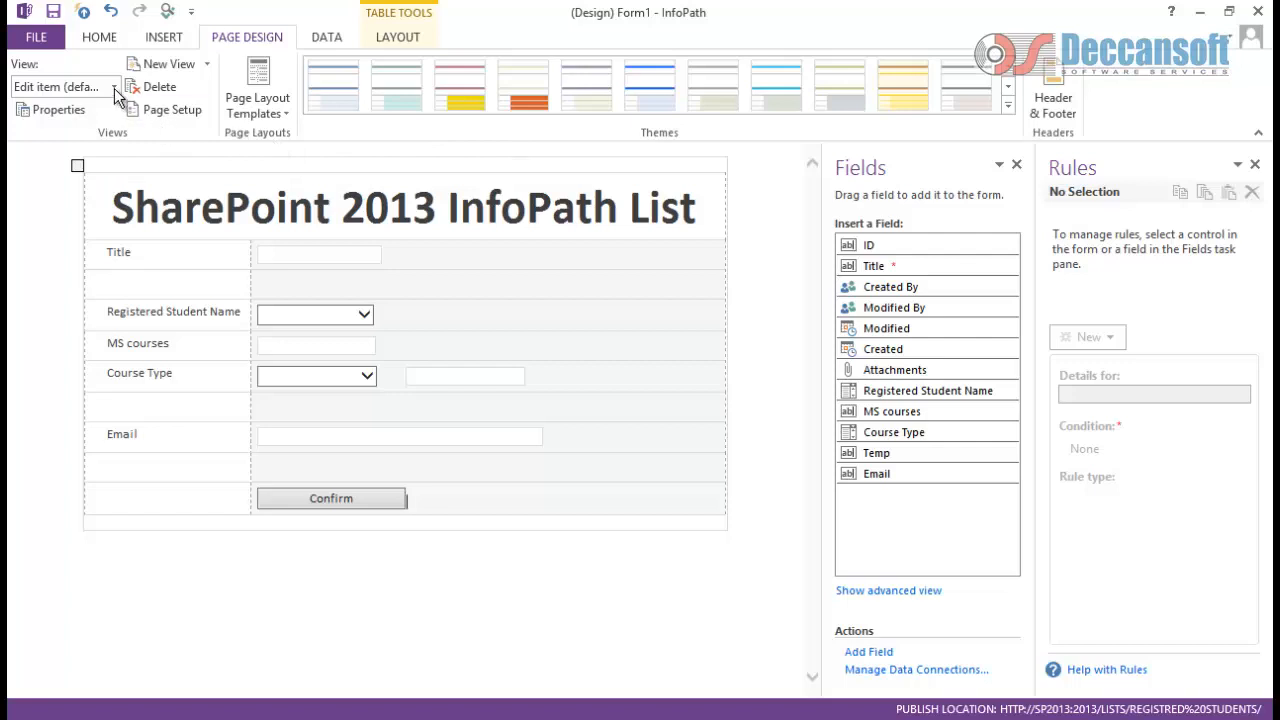
click(168, 64)
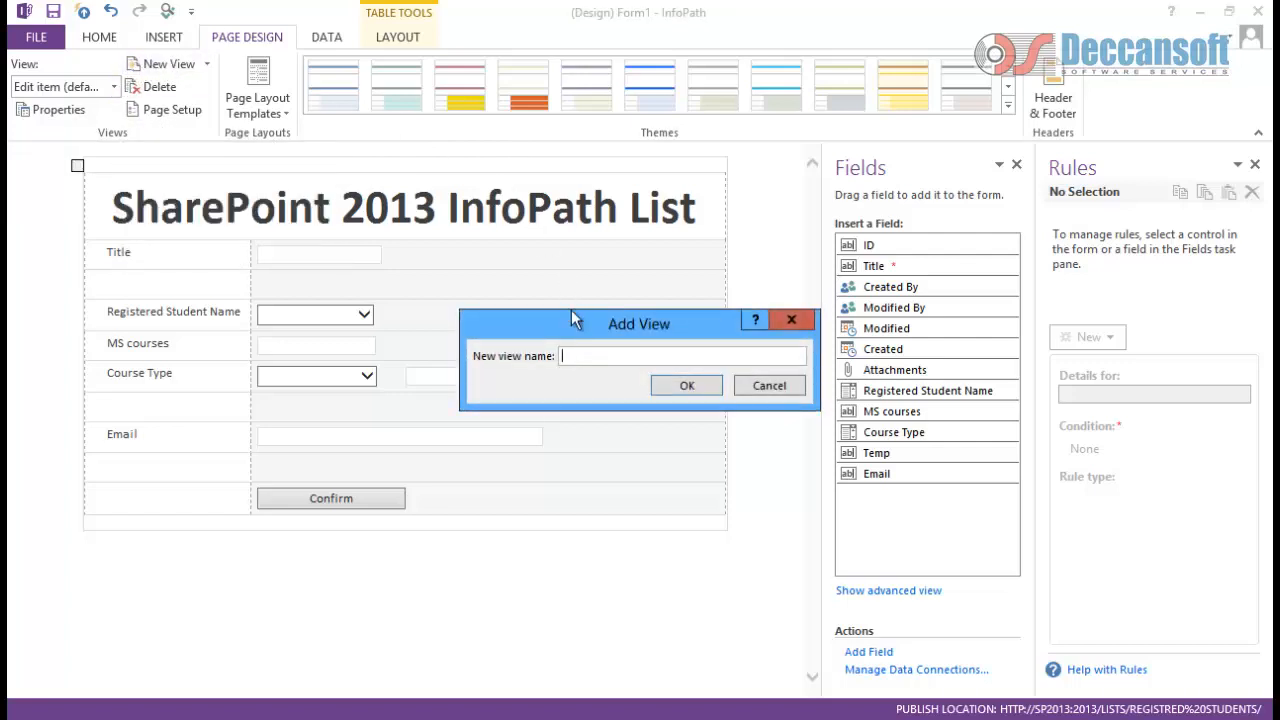
text(Confirmation)
click(683, 386)
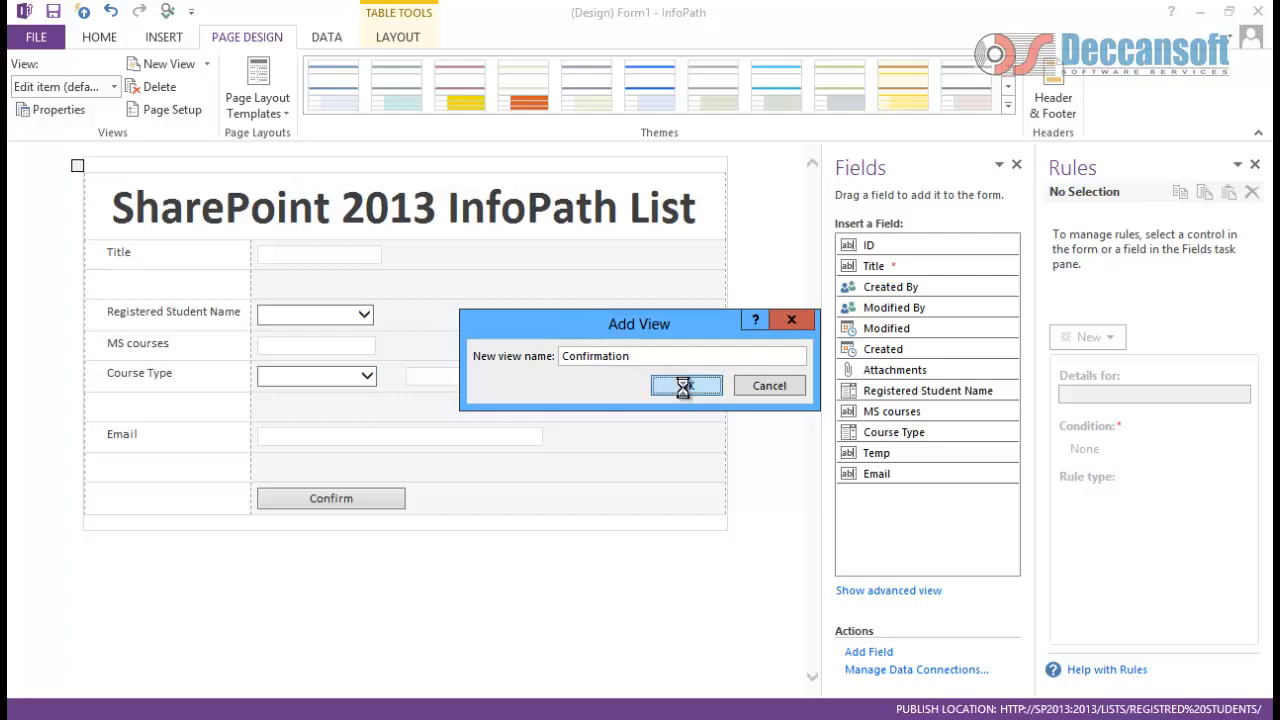
Step: Type the heading 'Are you sure to submit Data' on the new view
click(359, 170)
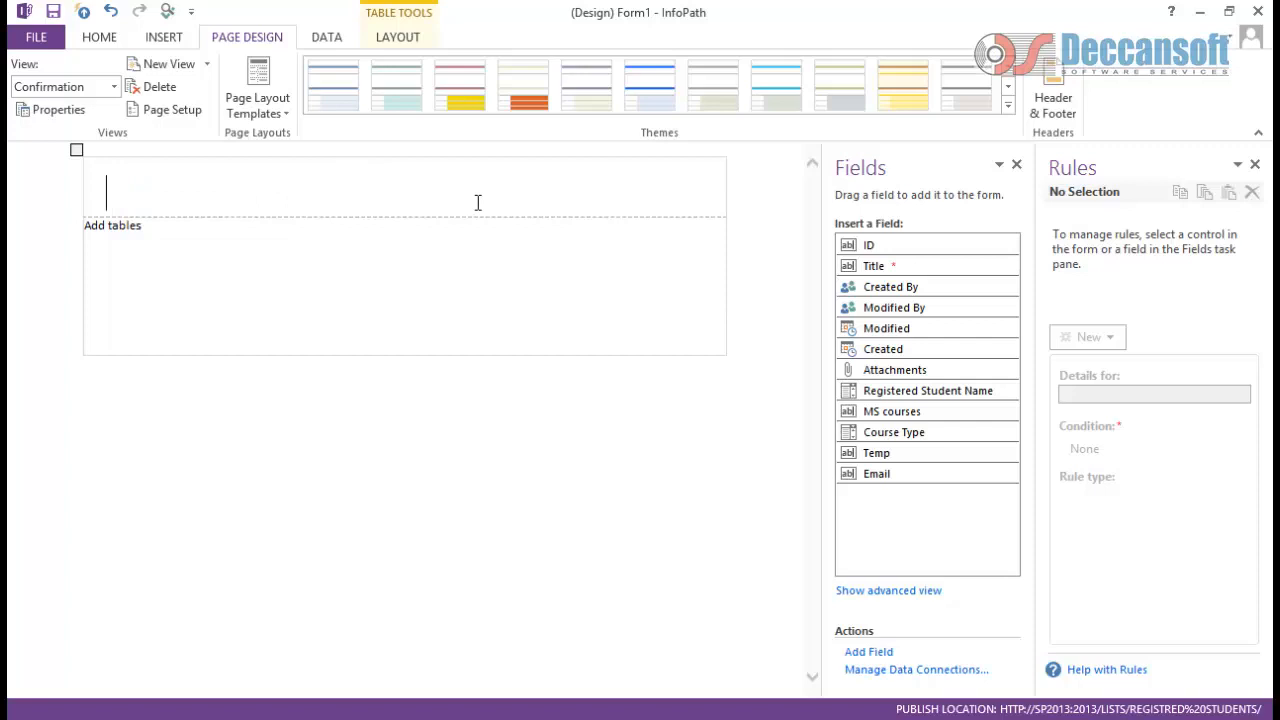
text(Arwe)
key(BackSpace)
key(BackSpace)
key(BackSpace)
text(re you sure )
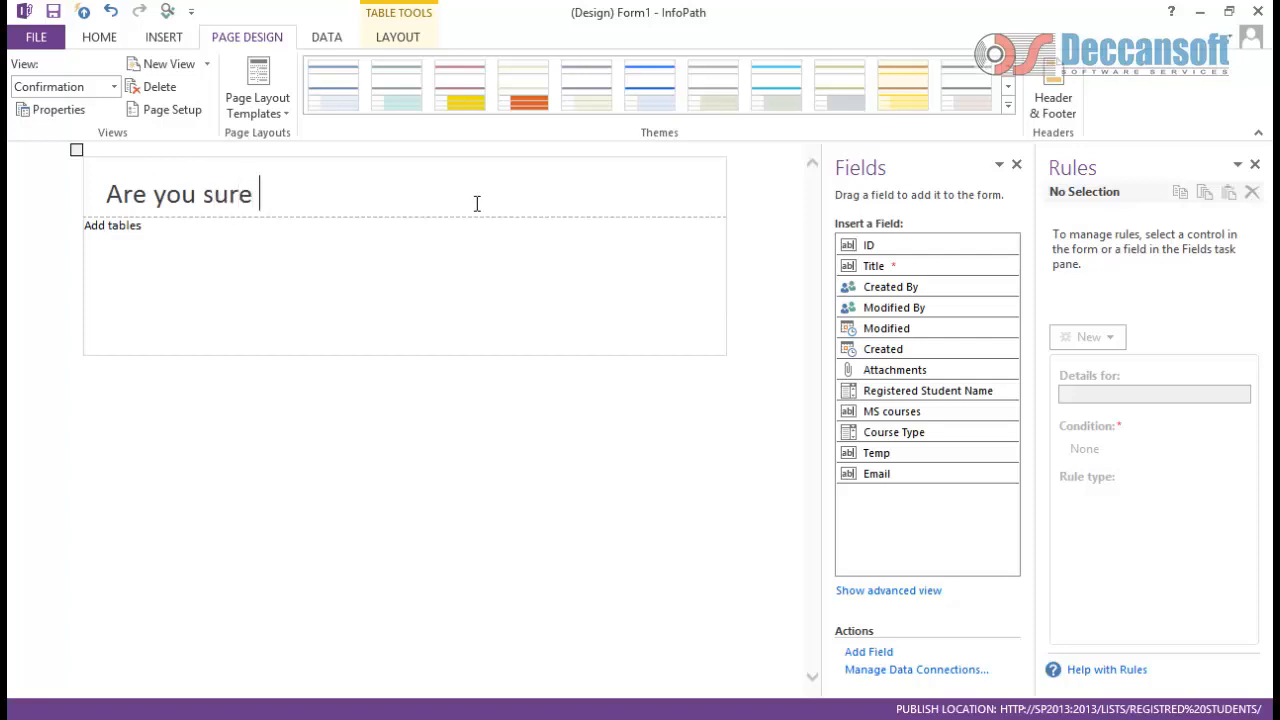
text(to submit Data)
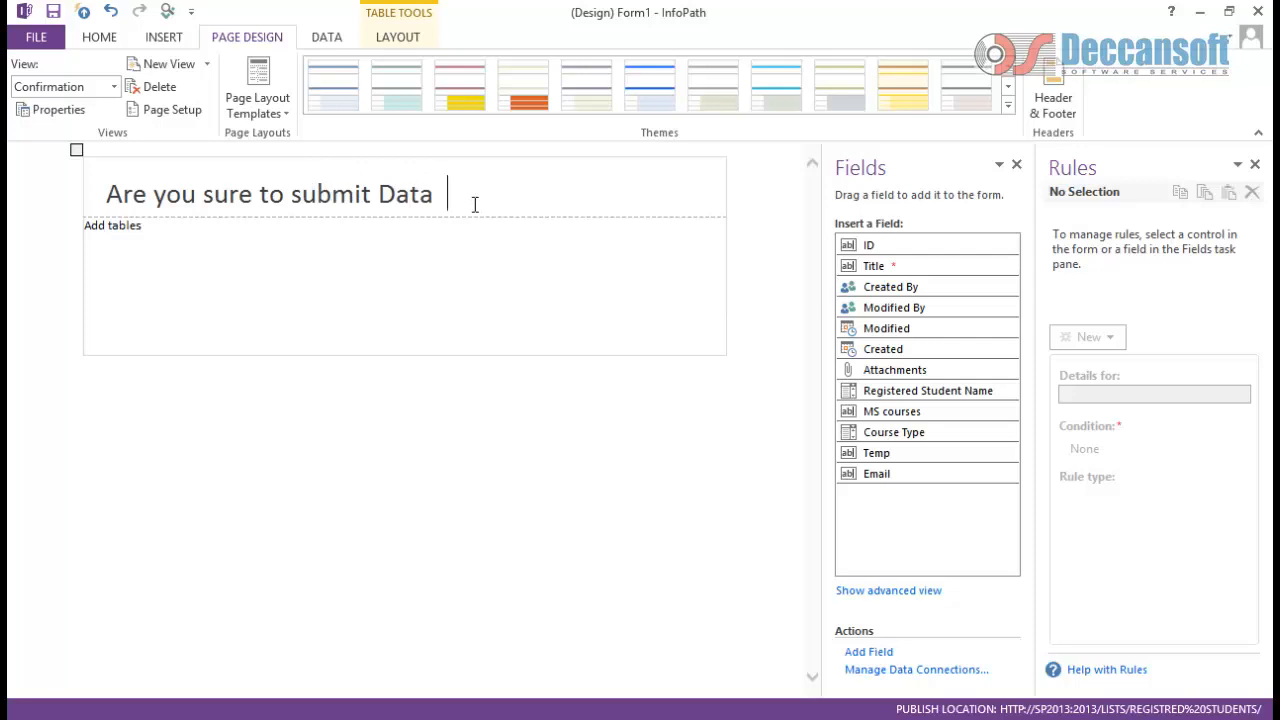
Step: Insert a button beside the heading and set its action to Submit in Button Properties
click(104, 37)
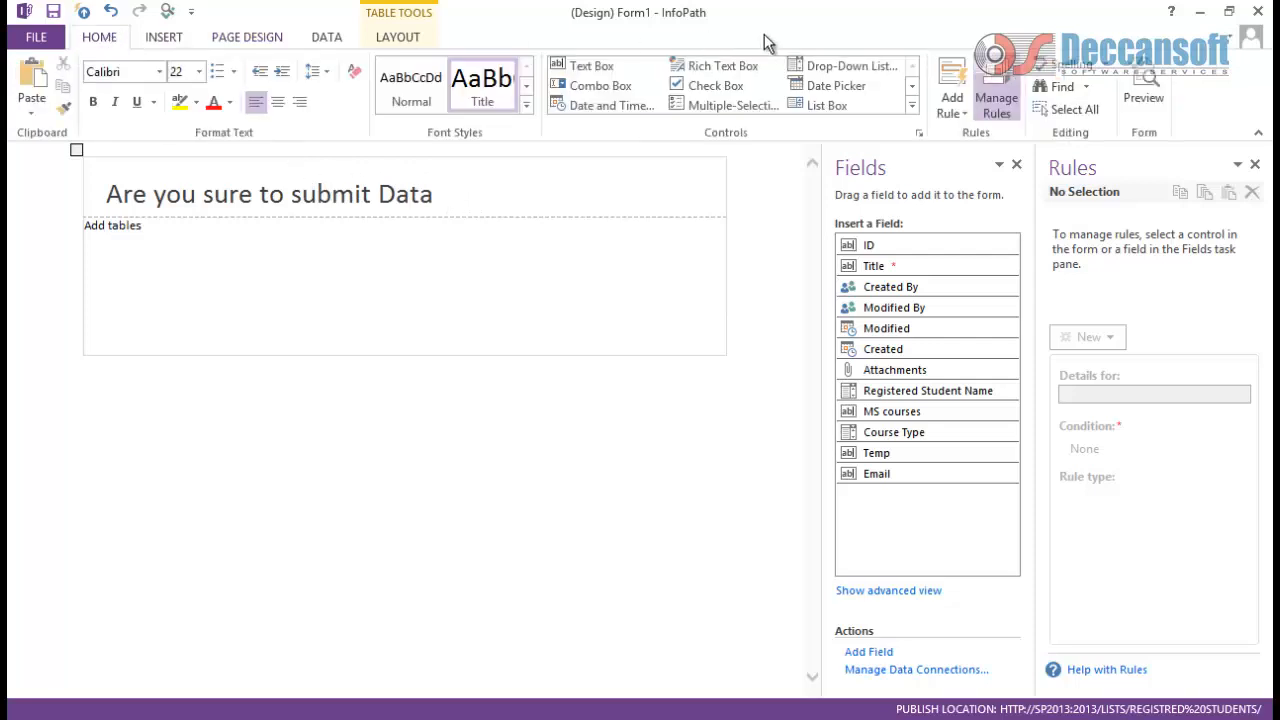
click(917, 111)
click(621, 193)
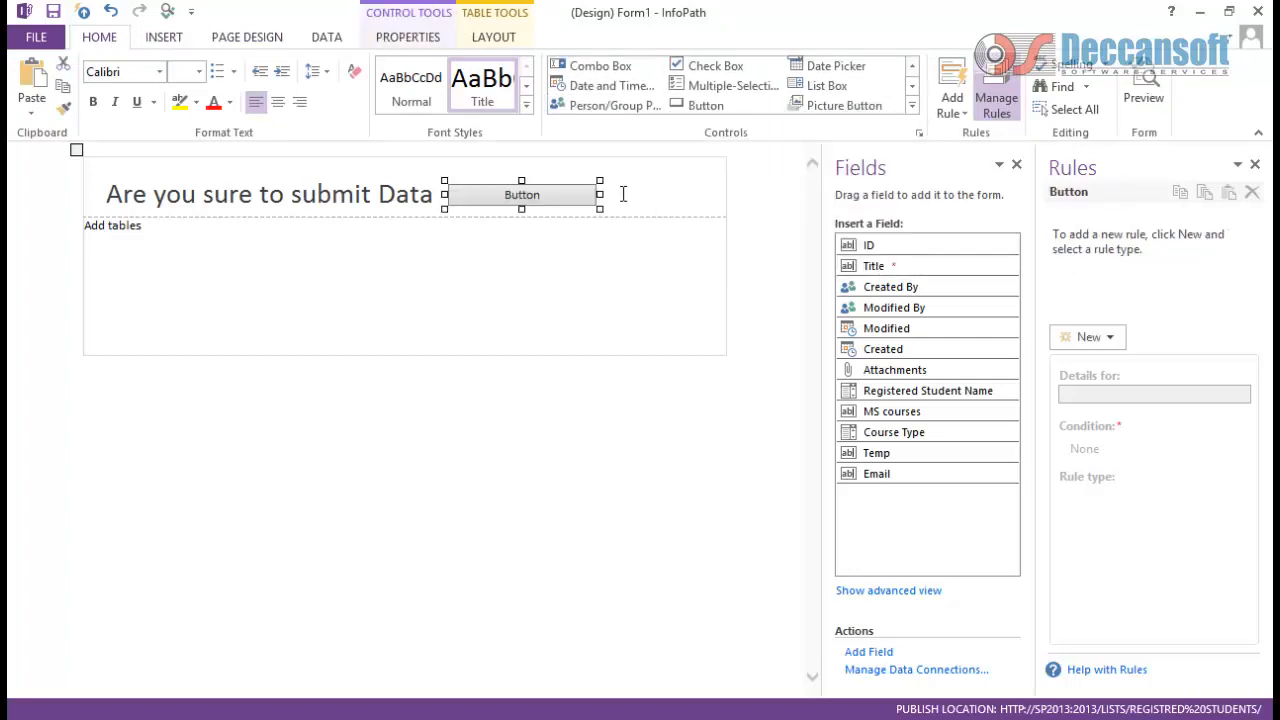
click(590, 195)
right_click(586, 195)
click(652, 404)
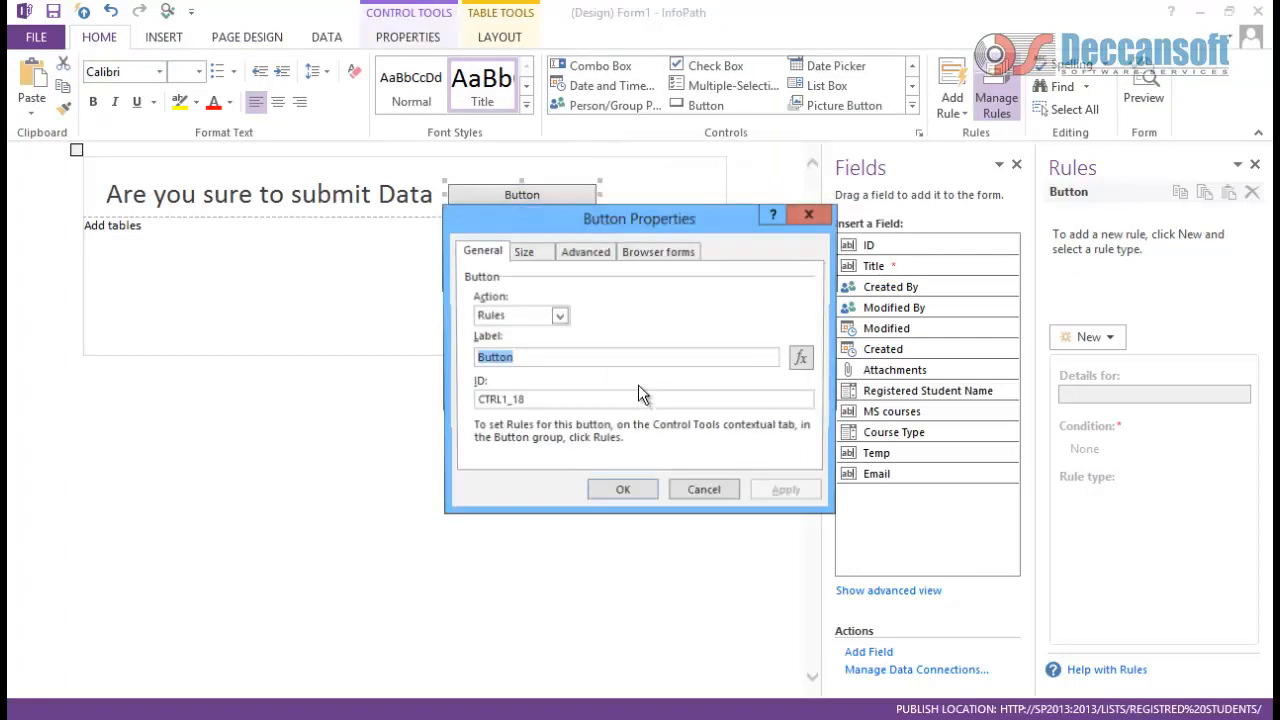
click(558, 317)
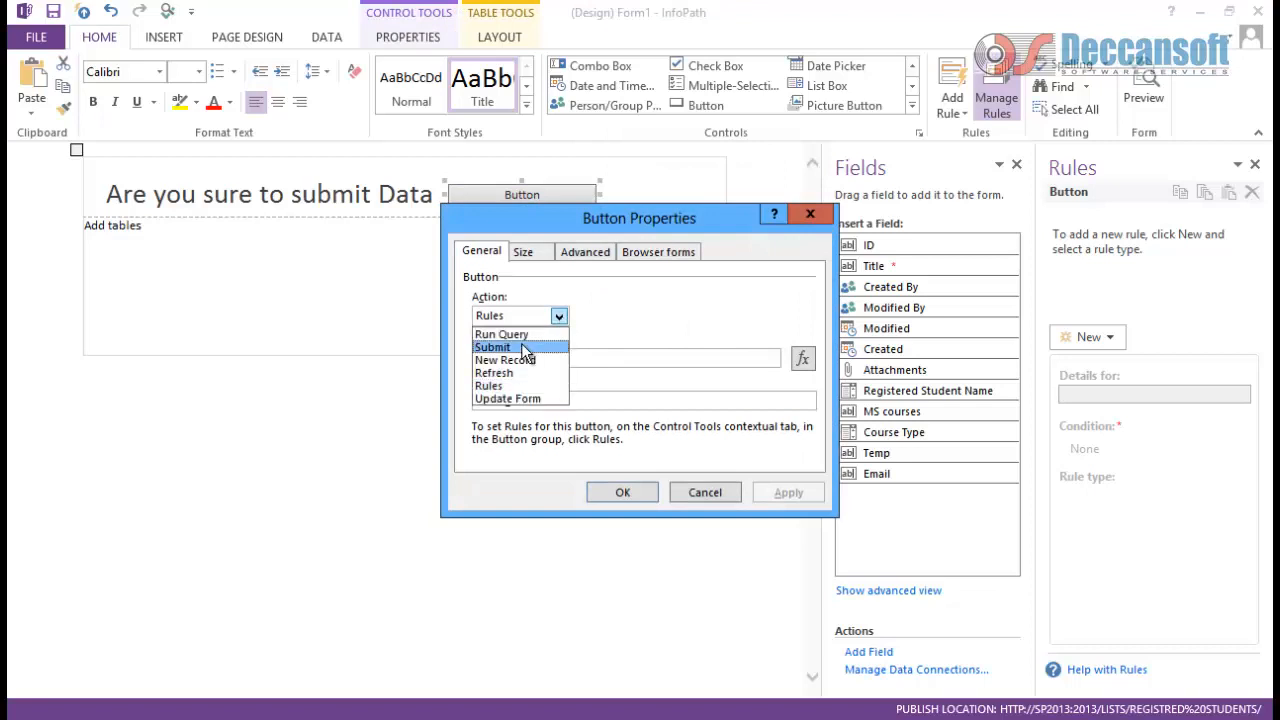
click(521, 343)
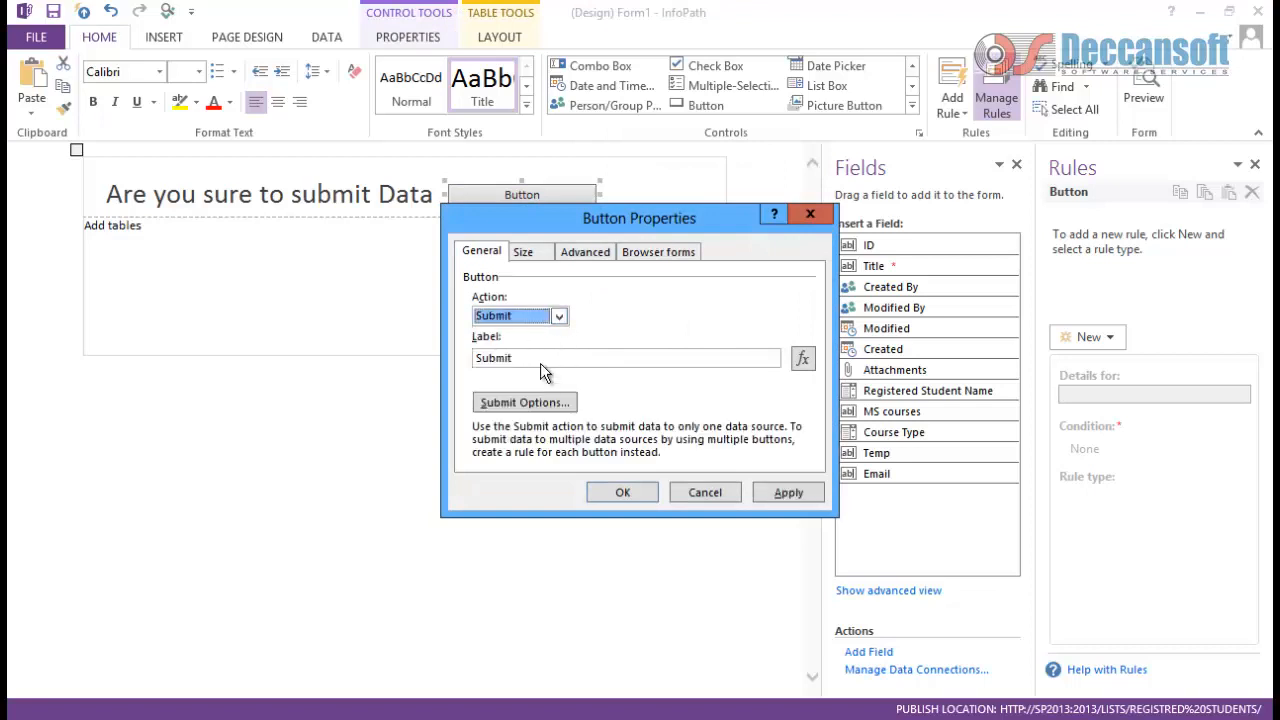
click(795, 495)
click(639, 494)
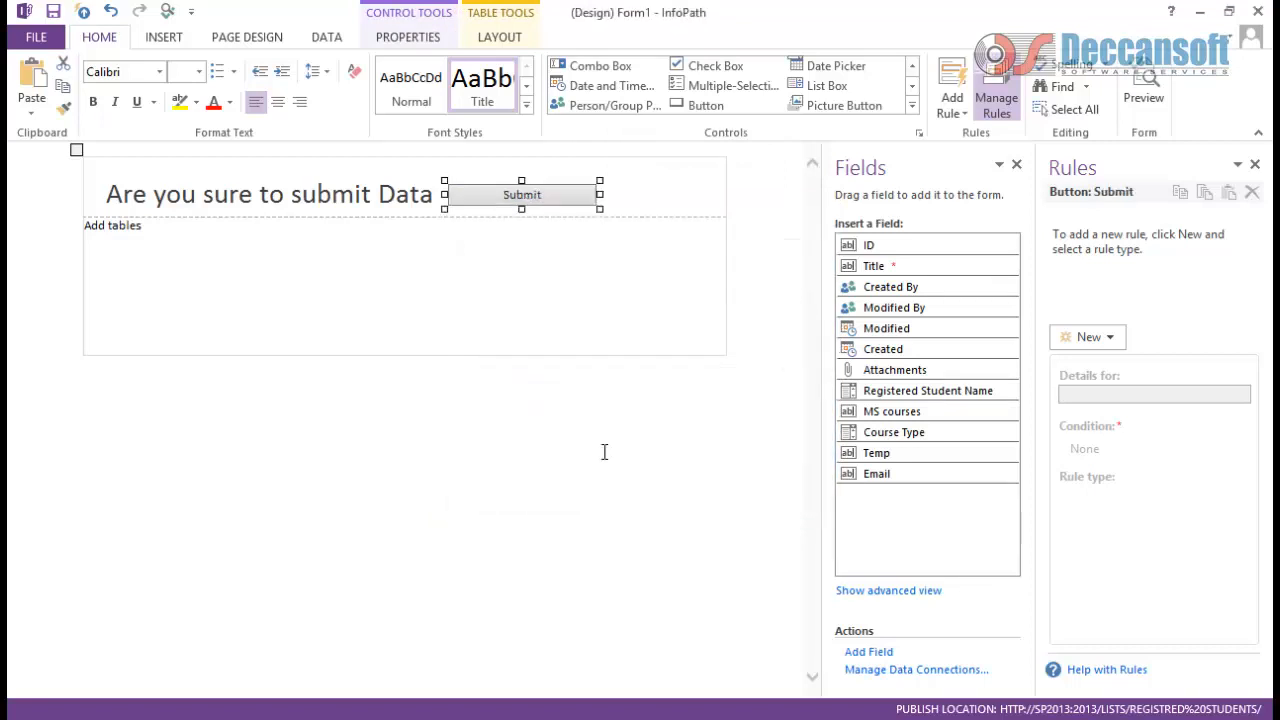
click(313, 238)
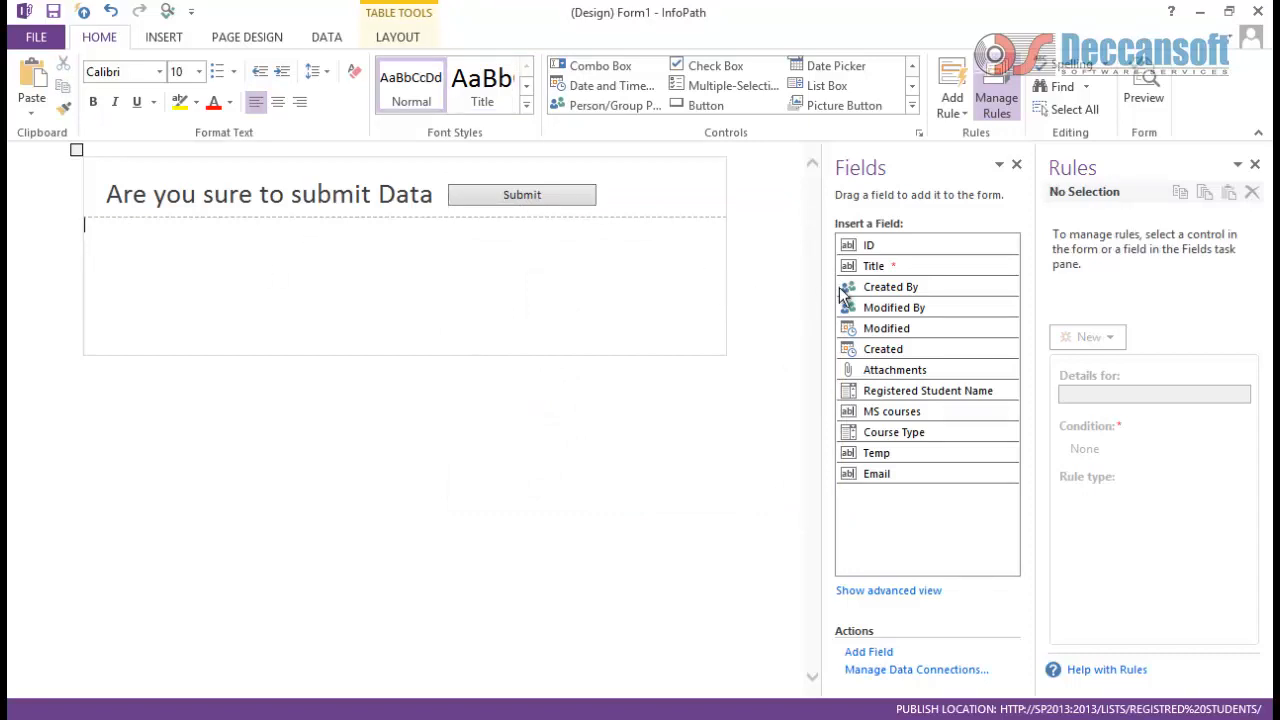
click(175, 37)
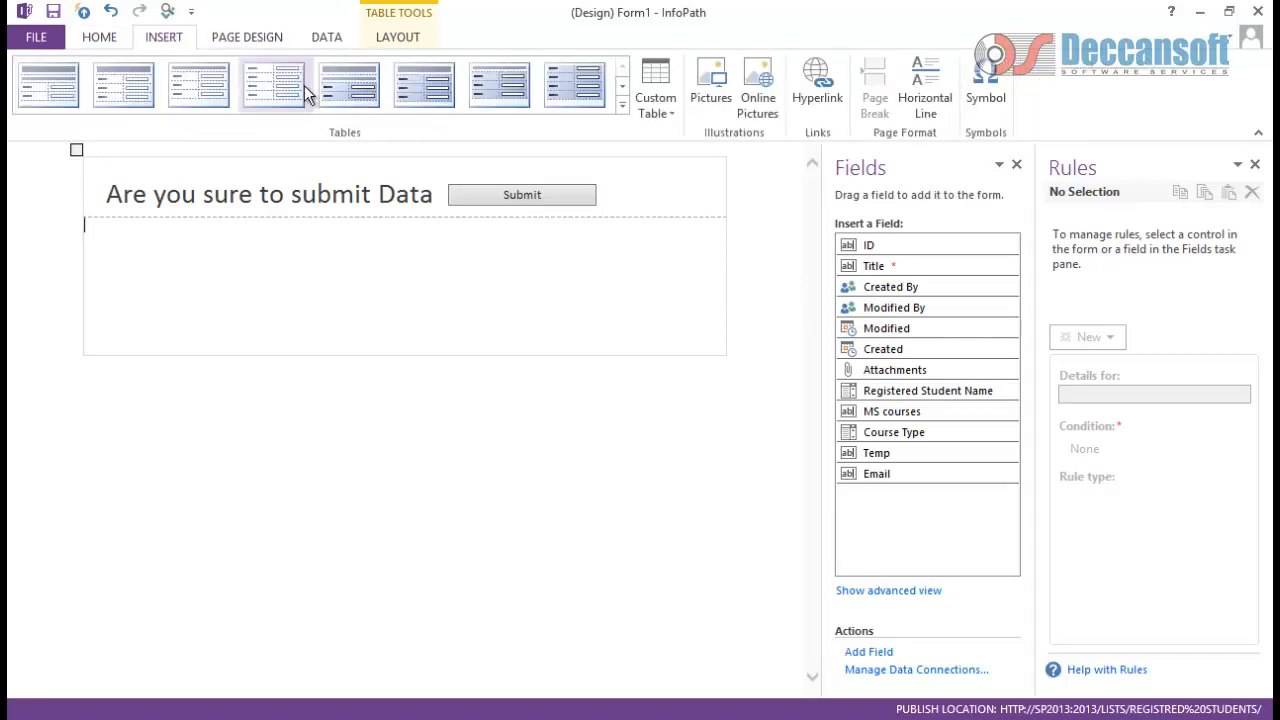
Step: Insert a label-and-control table below the heading and add extra rows to it
click(304, 85)
click(470, 248)
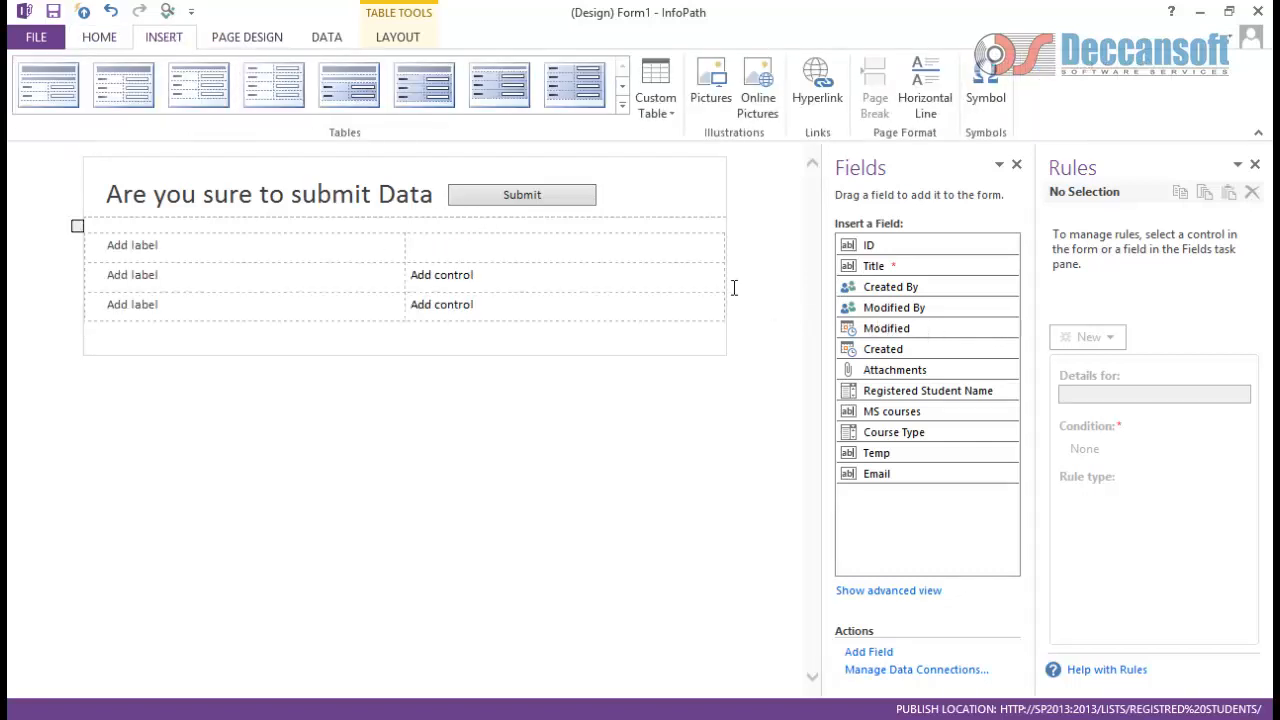
click(388, 253)
key(Tab)
key(Tab)
key(Tab)
key(Tab)
key(Tab)
key(Tab)
key(Tab)
key(Tab)
key(Tab)
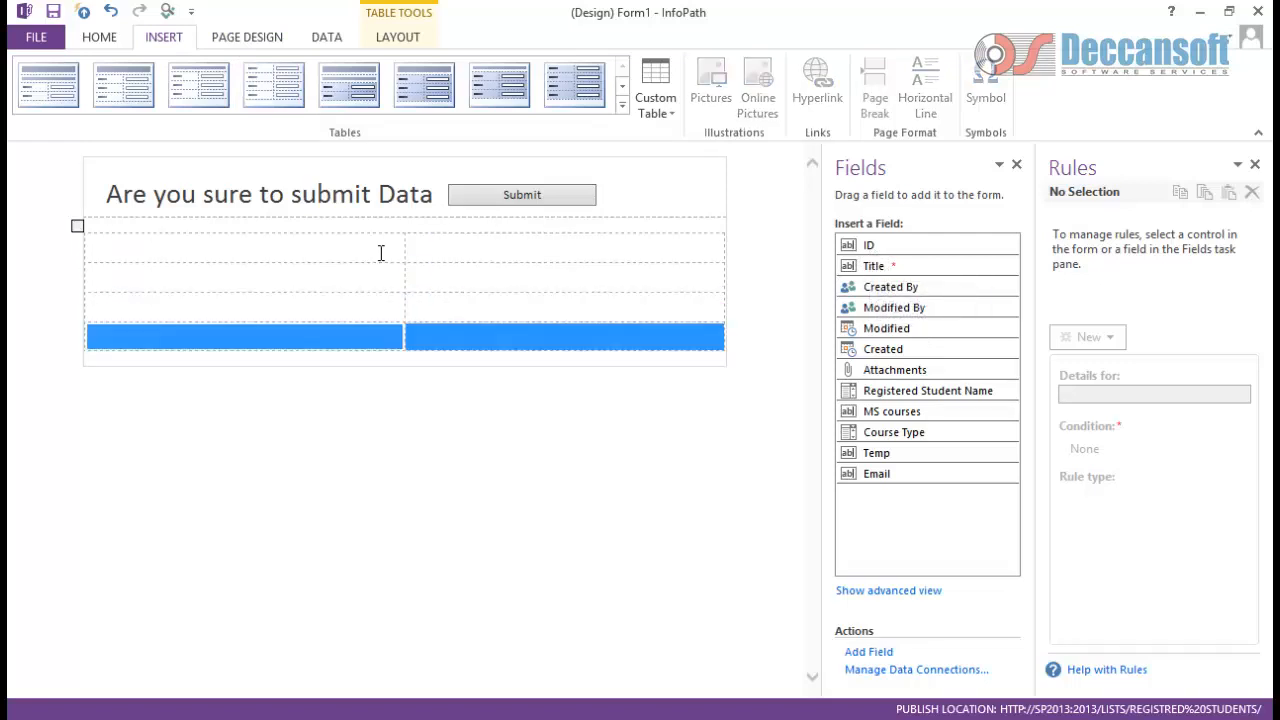
key(Tab)
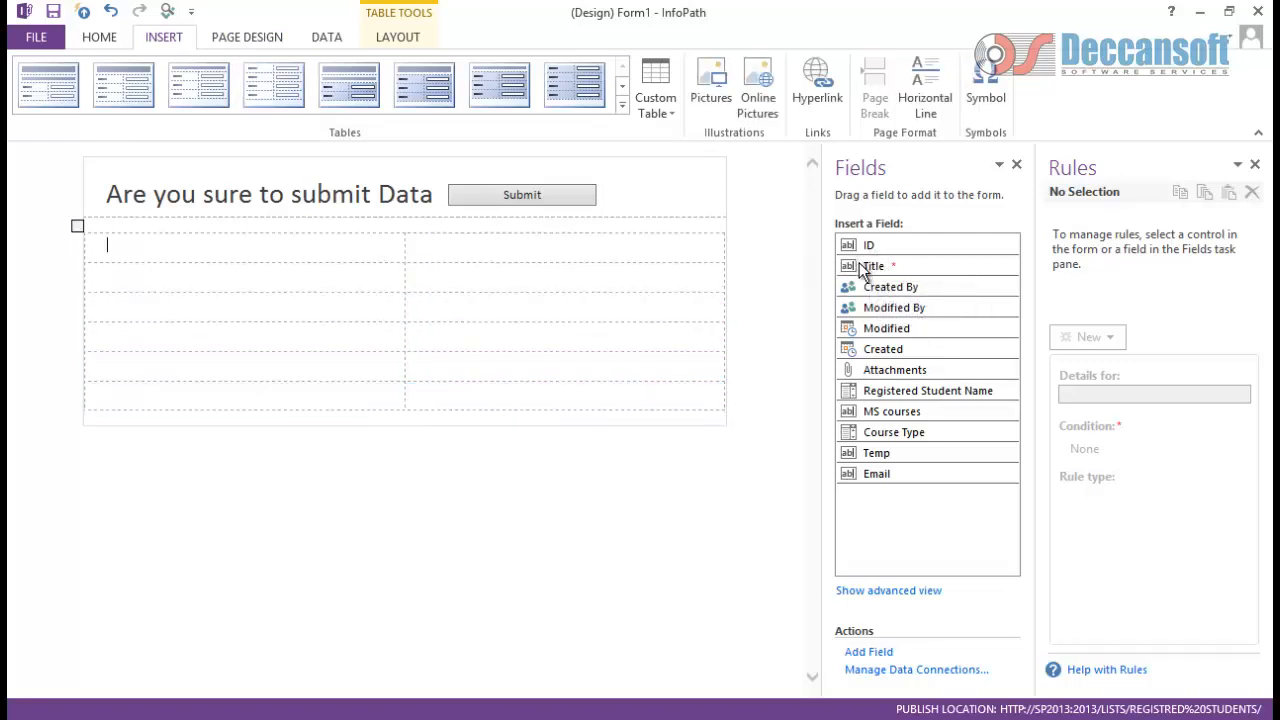
Step: Drag Title, Registered Student Name, MS courses, Course Type and Email into the table rows
drag(860, 266, 403, 250)
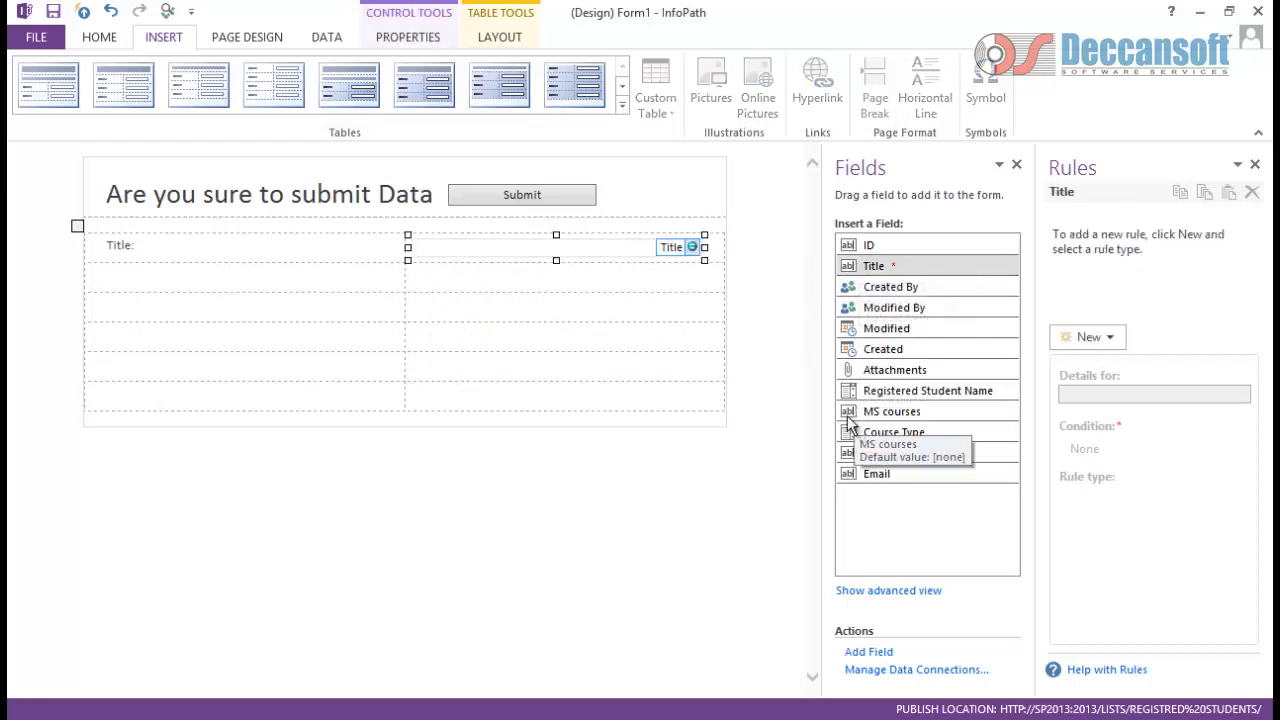
drag(850, 394, 408, 277)
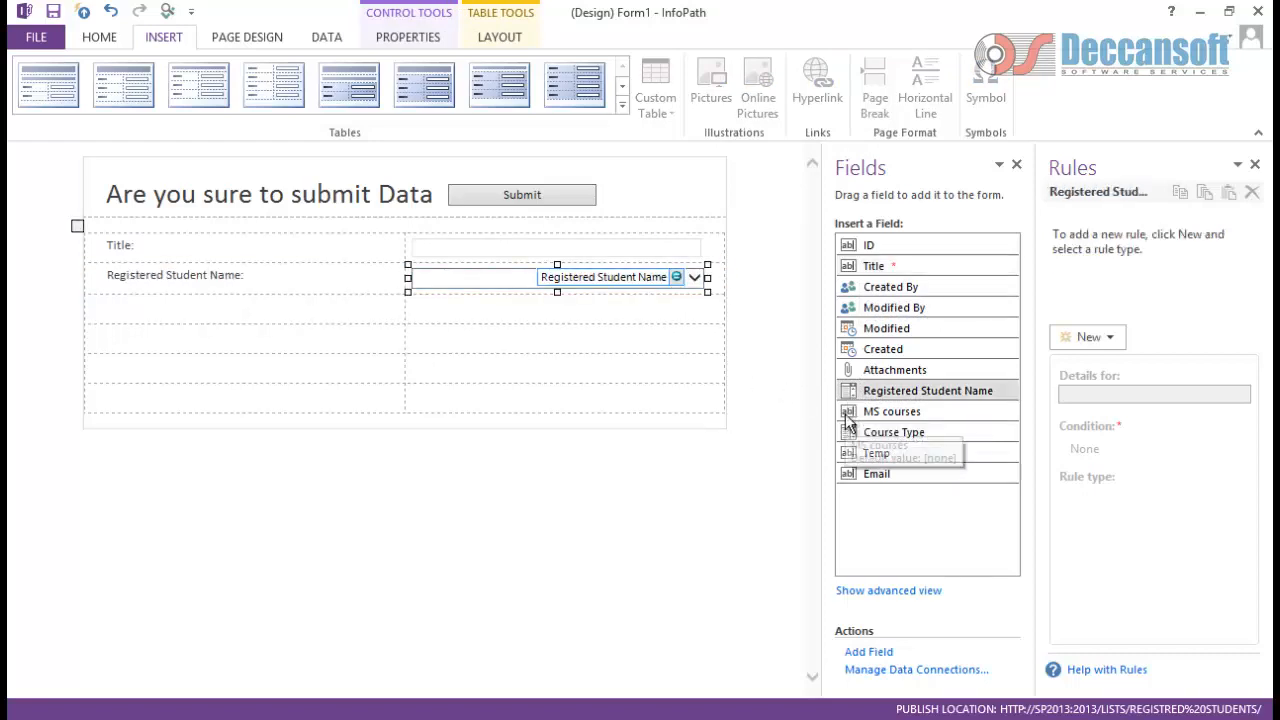
drag(518, 335, 430, 311)
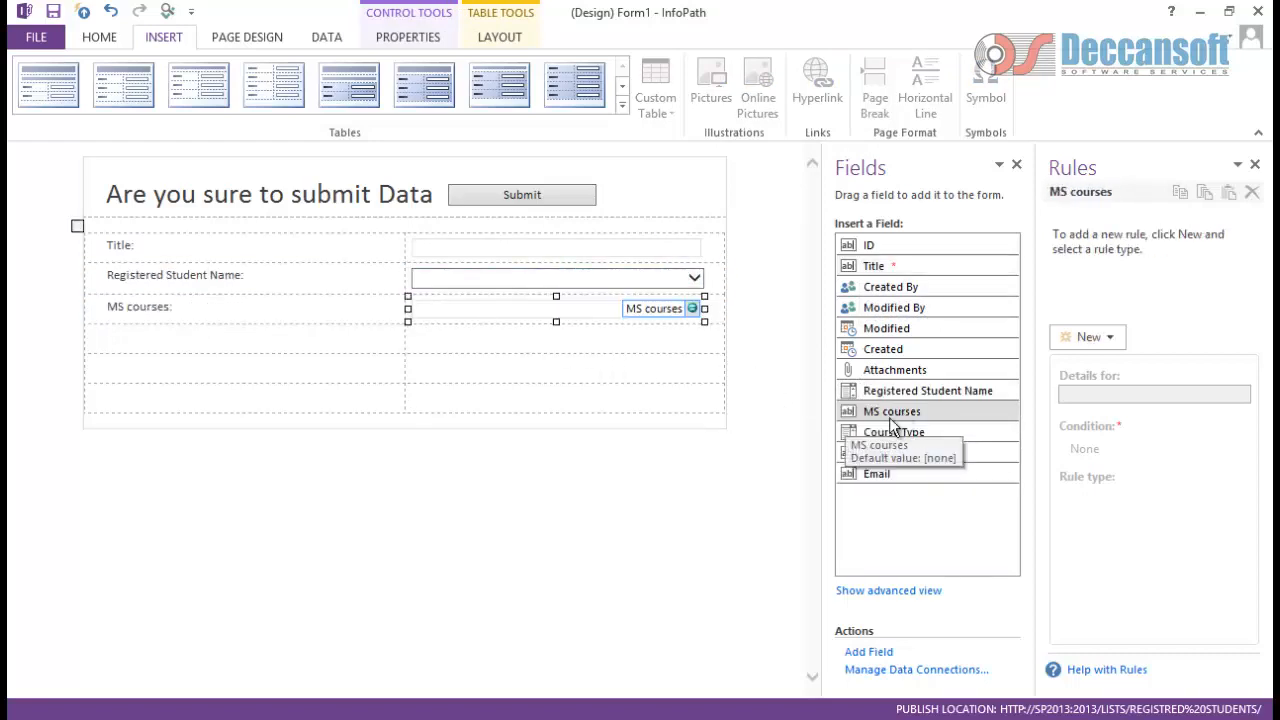
drag(851, 444, 418, 343)
drag(852, 474, 414, 377)
click(463, 405)
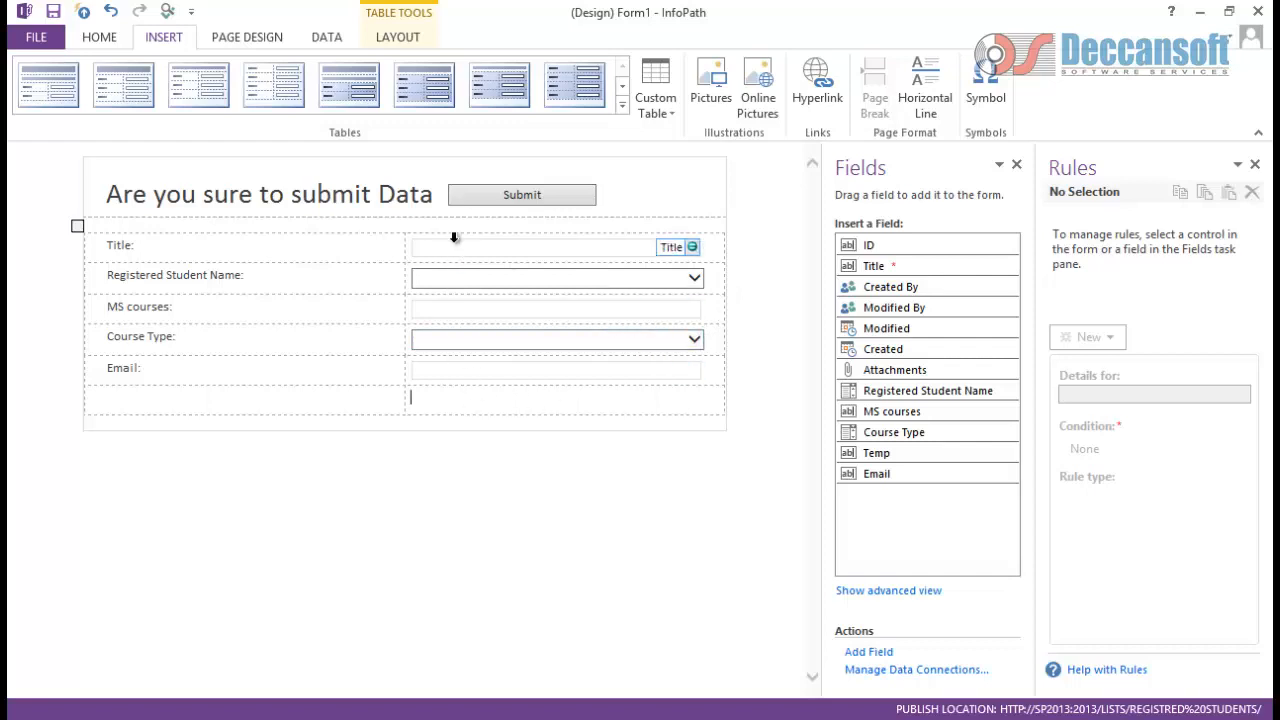
Step: Check Read-only on the Display tab of the Title text box's properties
click(640, 245)
right_click(640, 245)
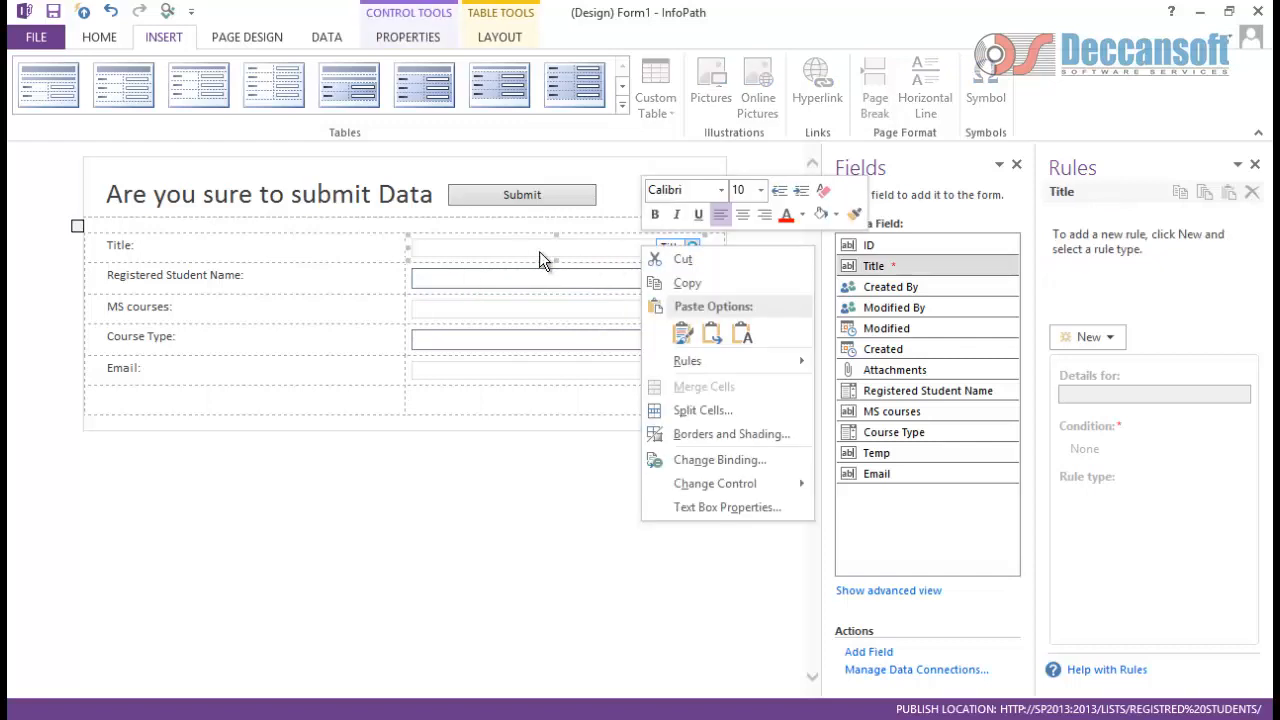
click(699, 507)
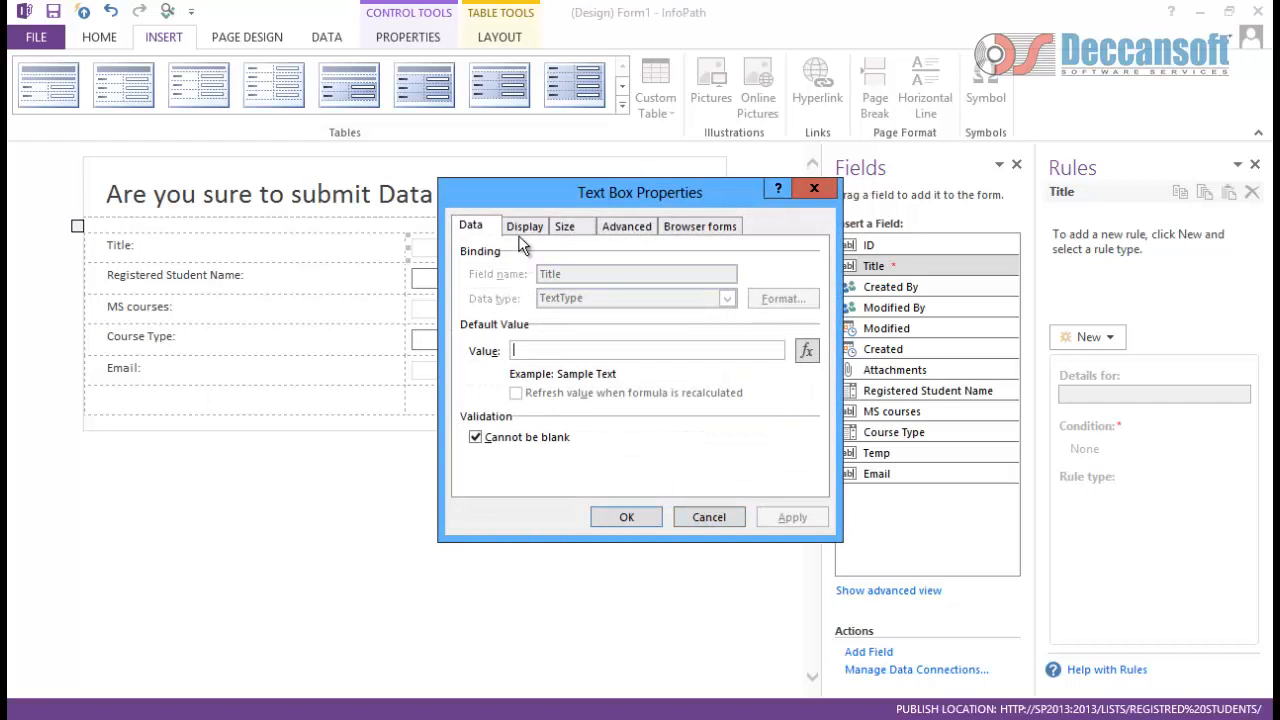
click(524, 226)
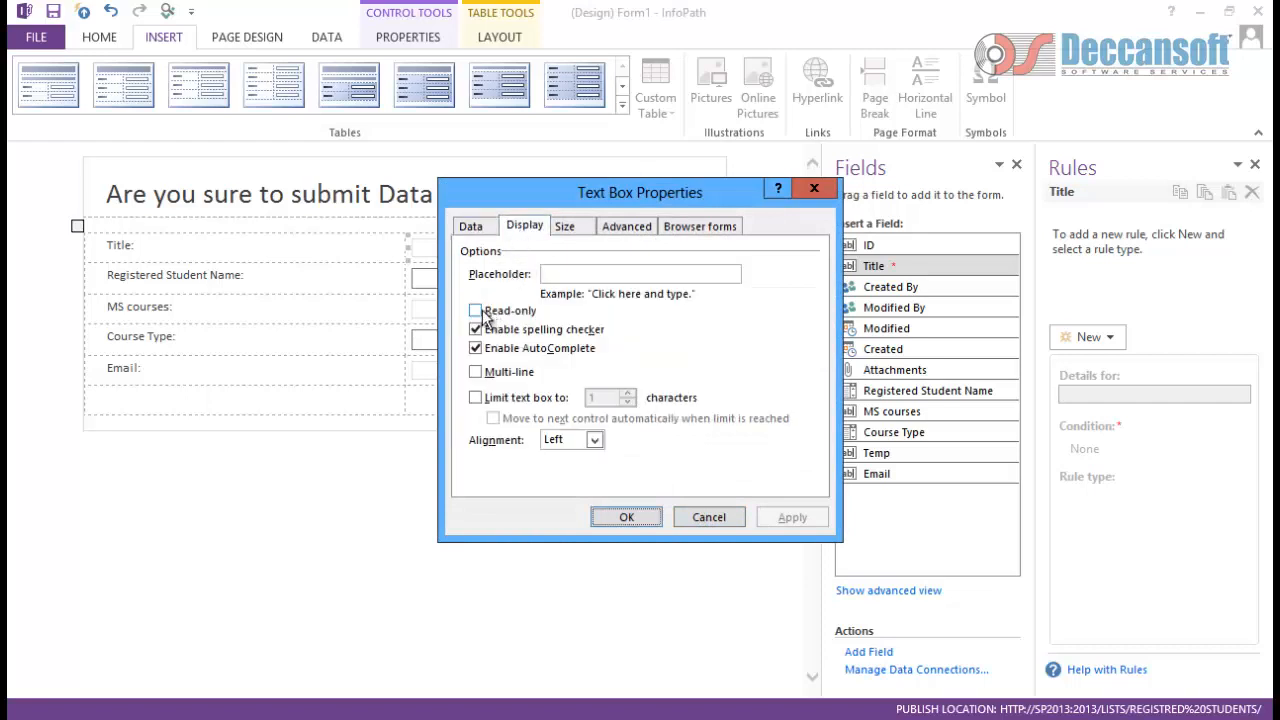
click(477, 311)
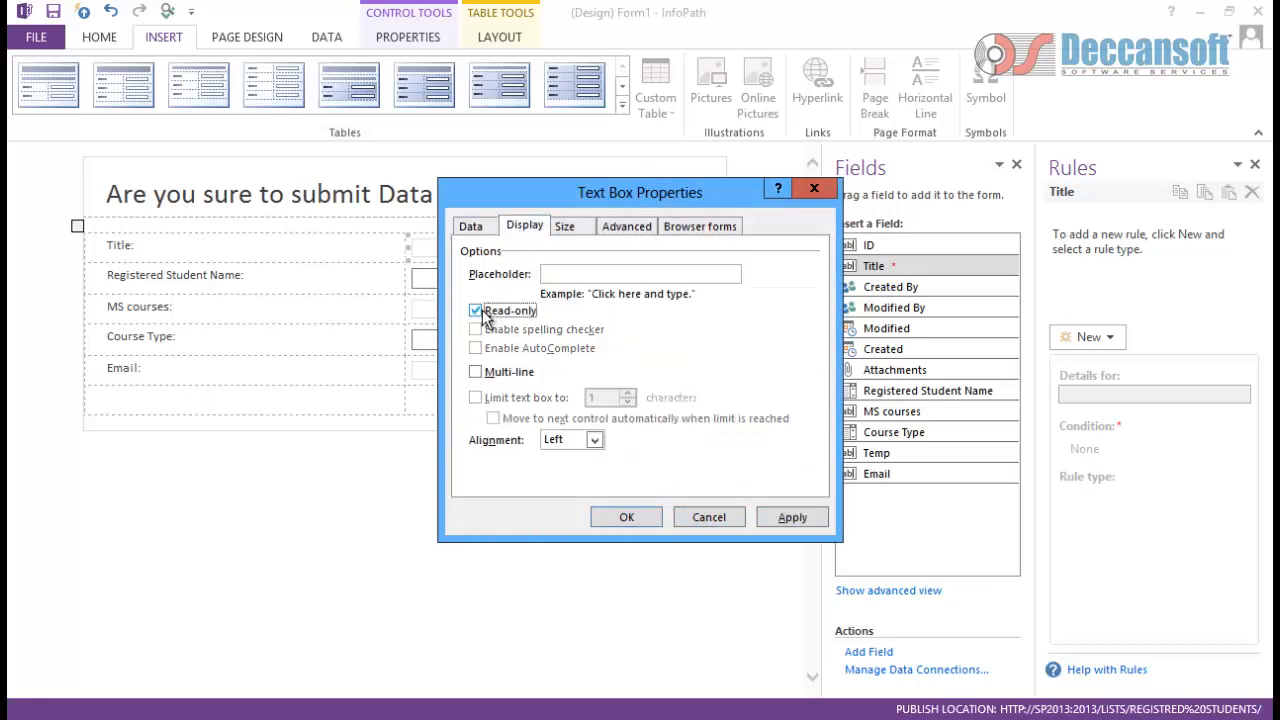
click(795, 514)
click(610, 515)
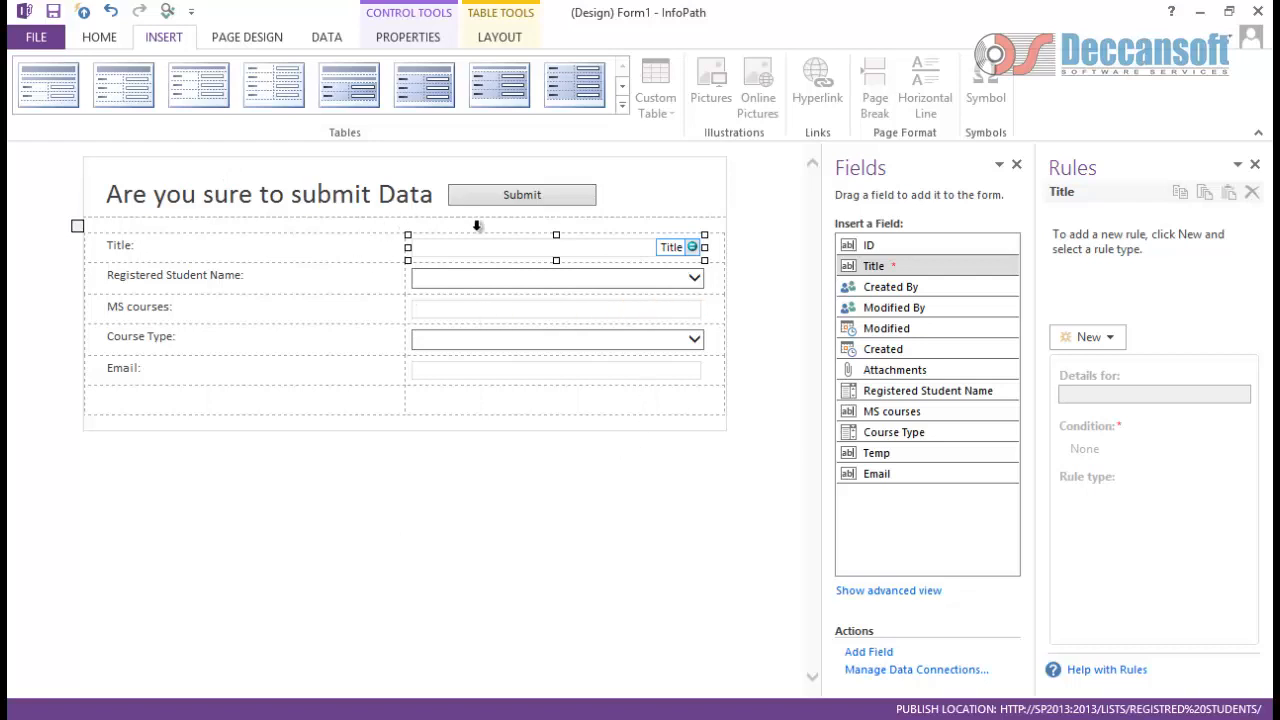
Step: Hide the Confirmation view from the View menu, make it read-only, and give it a crimson background
click(244, 40)
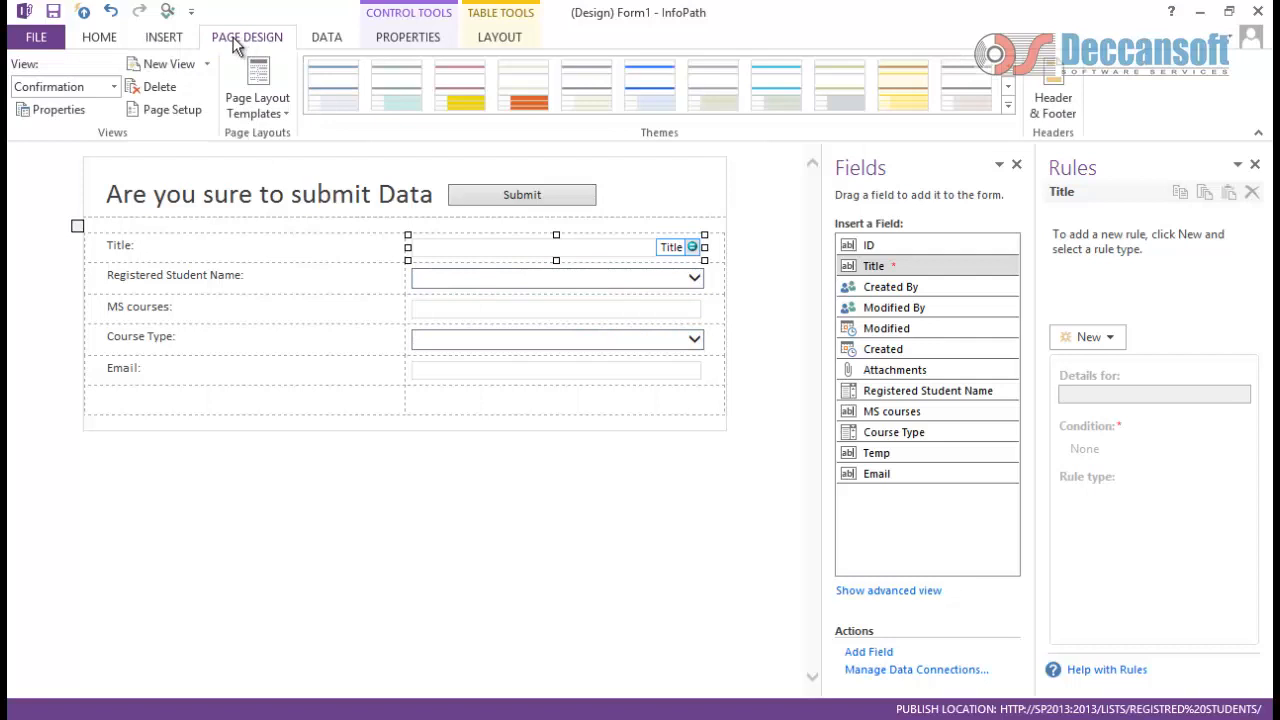
click(48, 108)
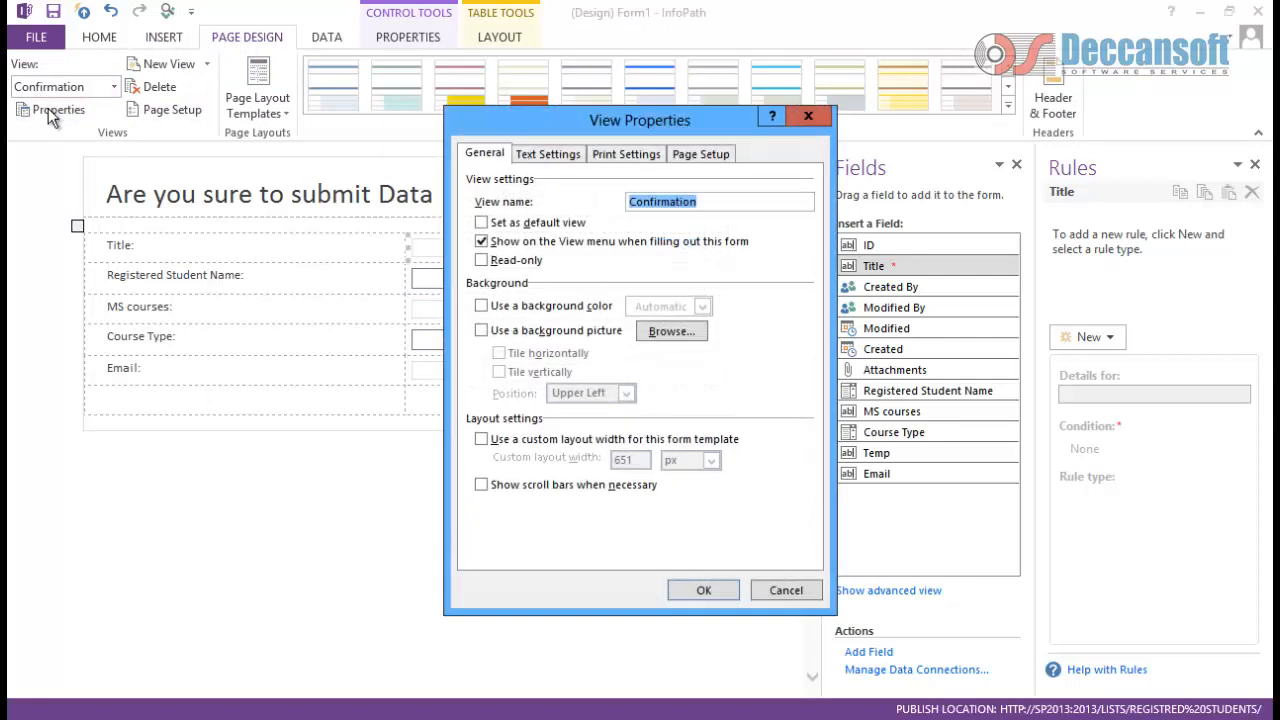
click(481, 243)
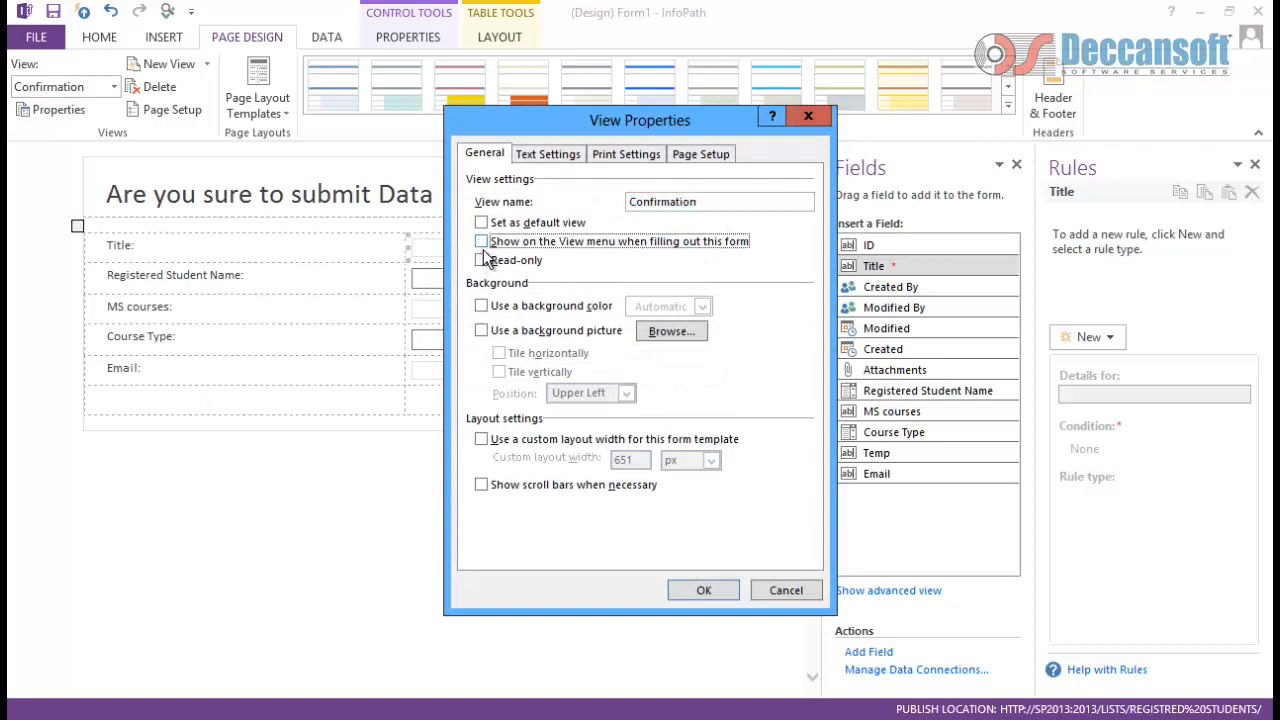
click(481, 261)
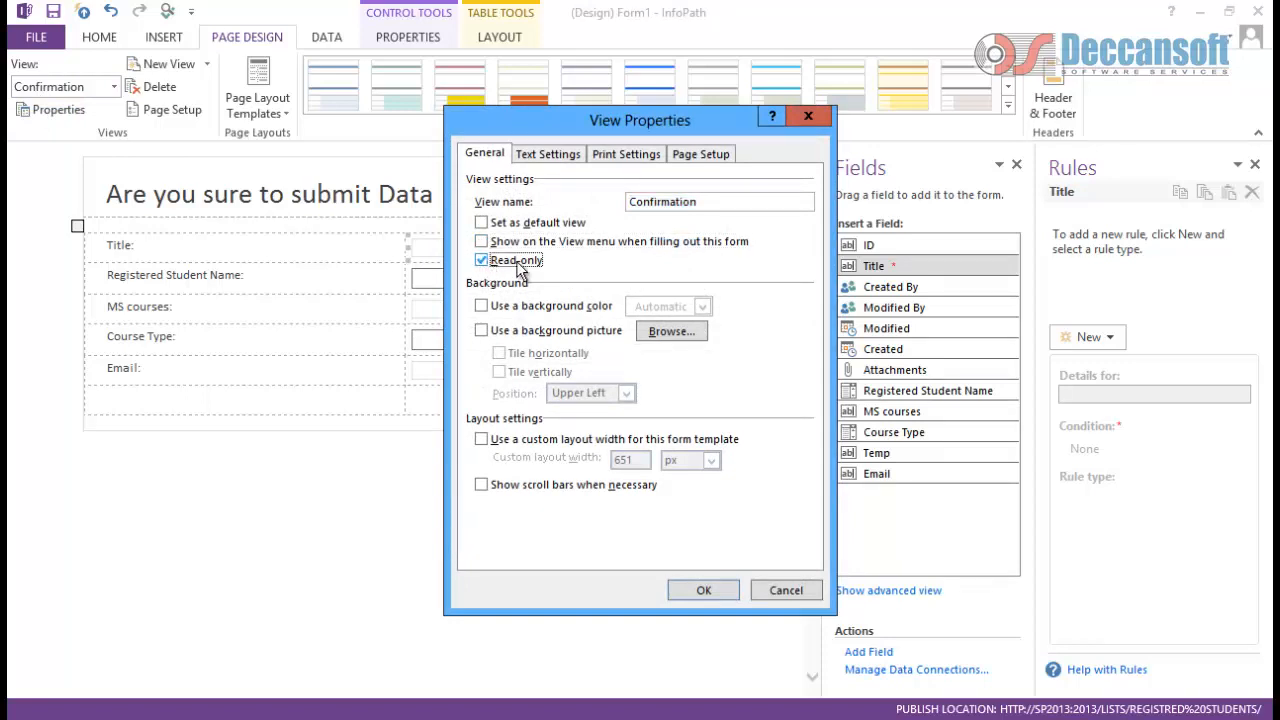
click(506, 305)
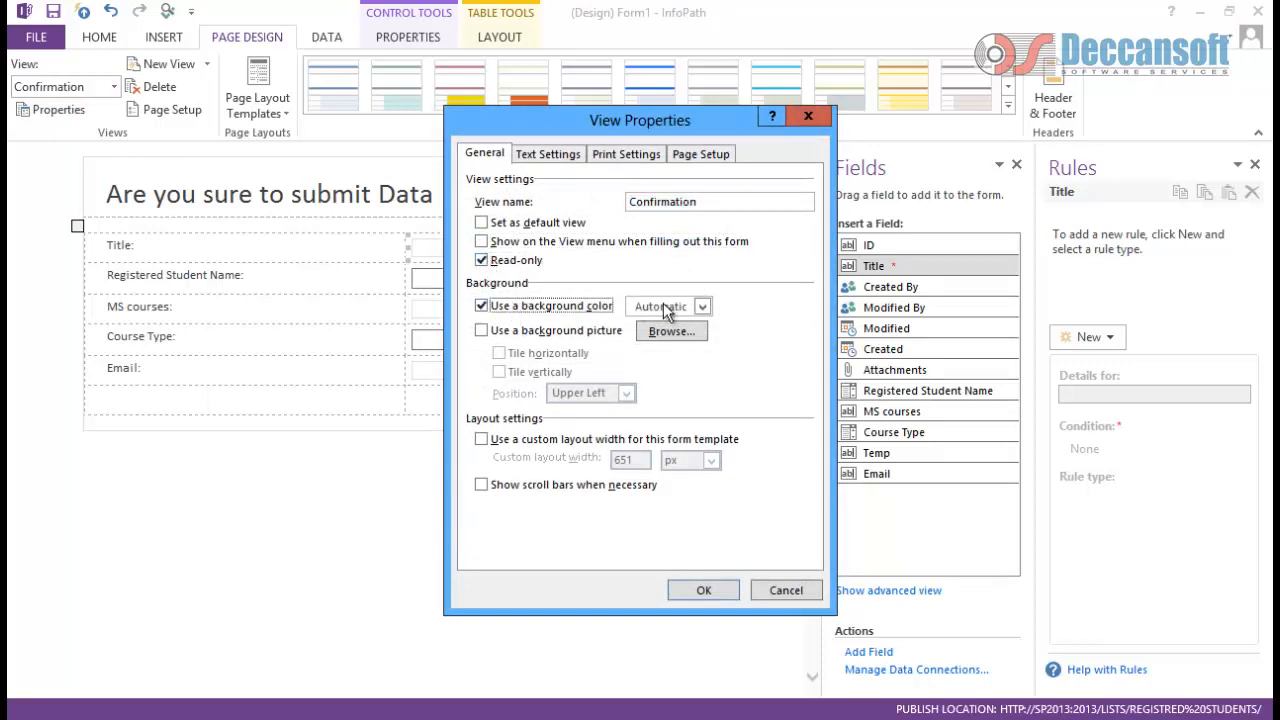
click(668, 307)
click(670, 413)
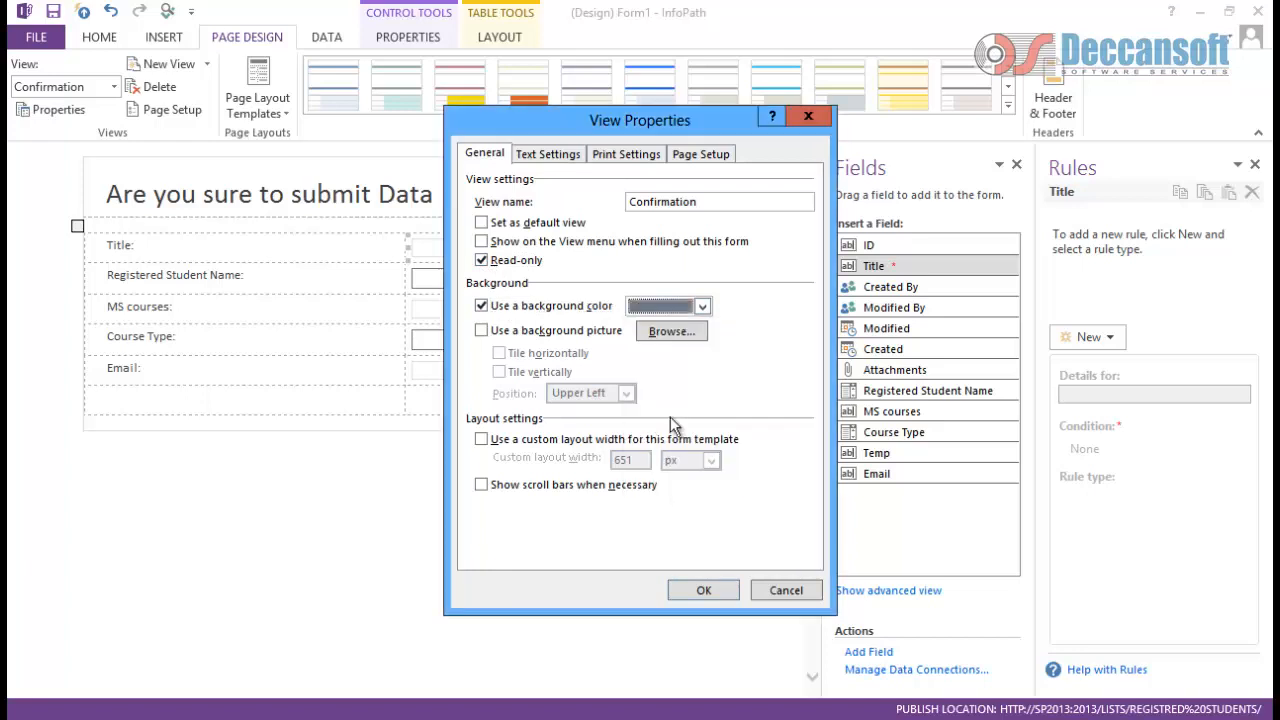
click(702, 311)
click(720, 430)
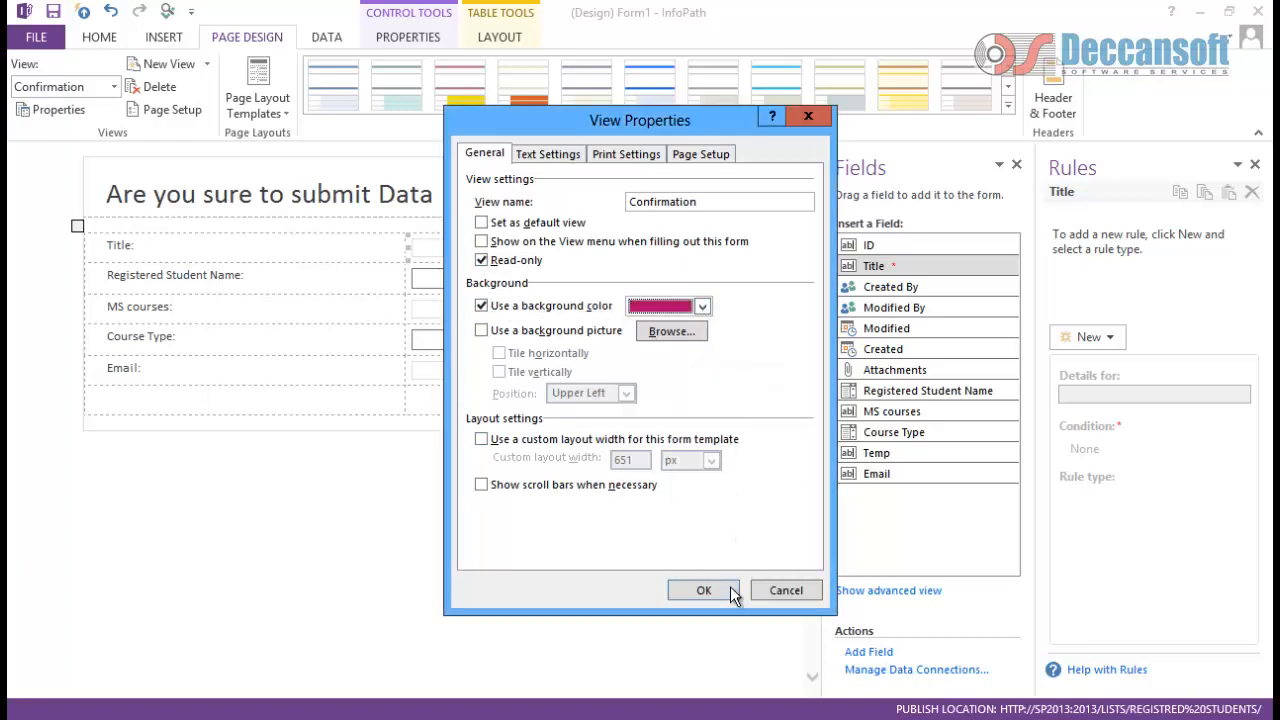
click(703, 590)
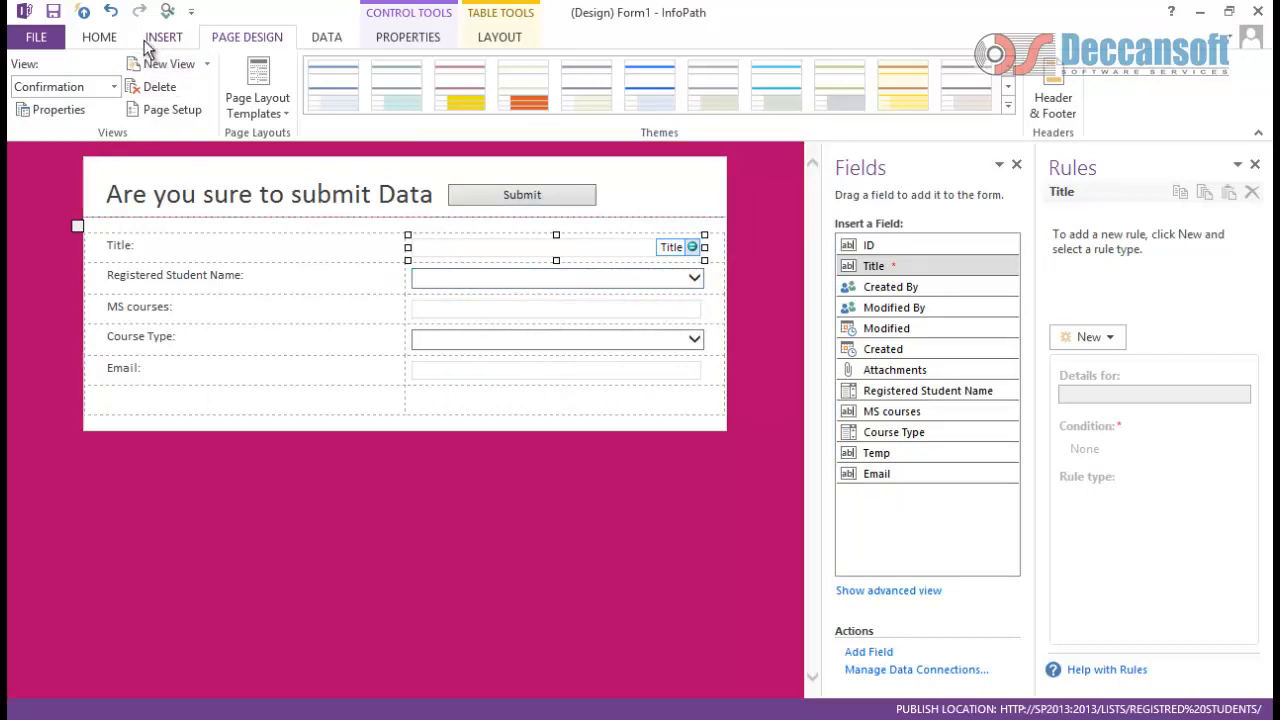
Step: Quick Publish the template to the Registred Students list and dismiss the success message
click(84, 14)
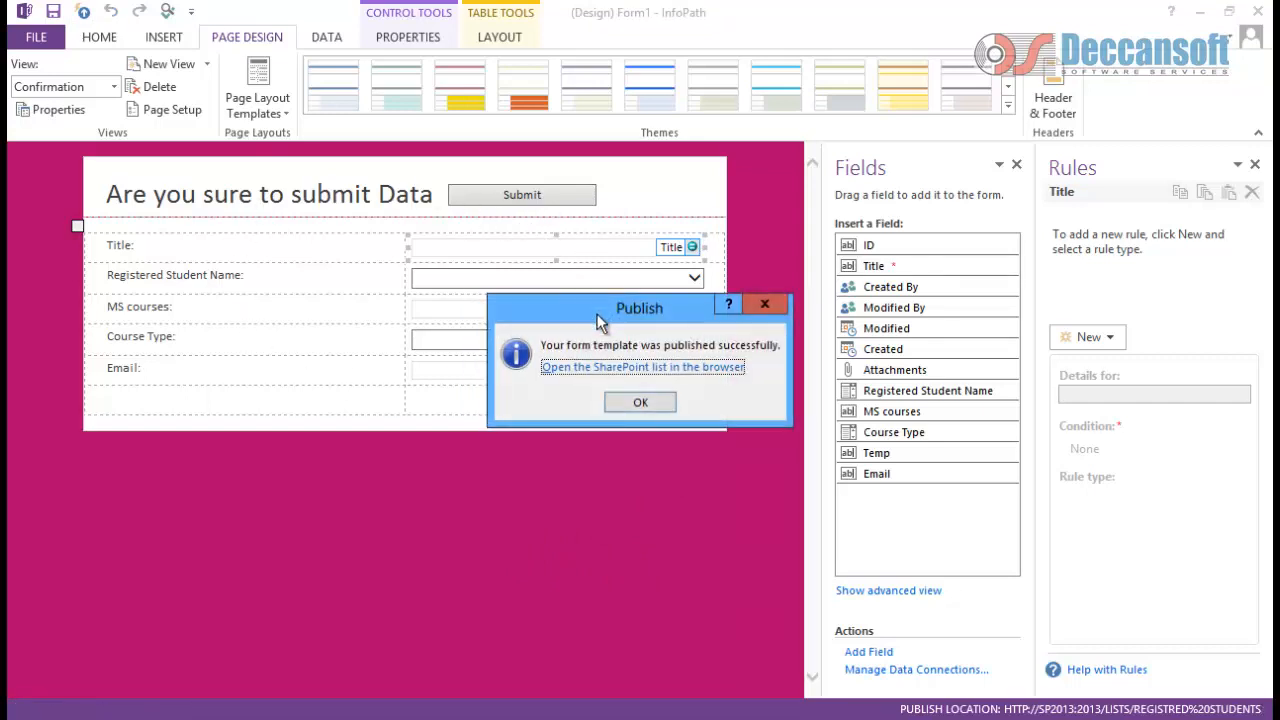
click(642, 409)
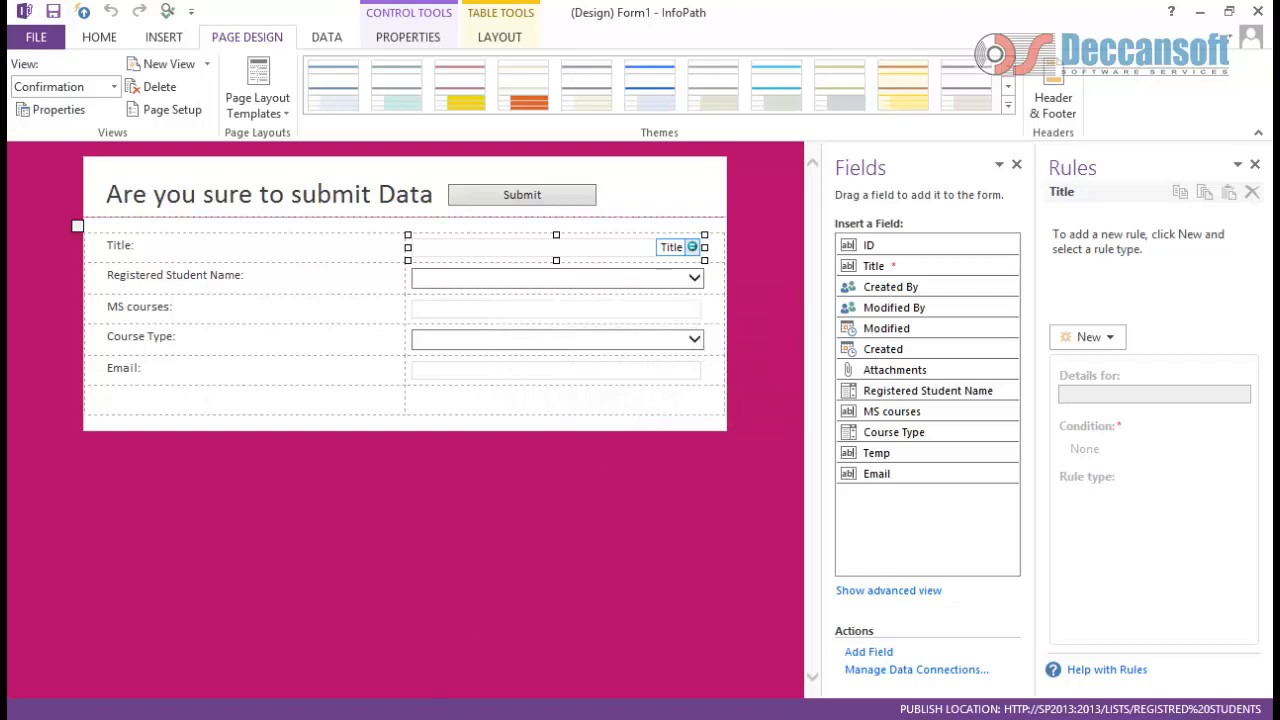
Step: Reload the SharePoint list page and start a new list item
mouse_move(512, 657)
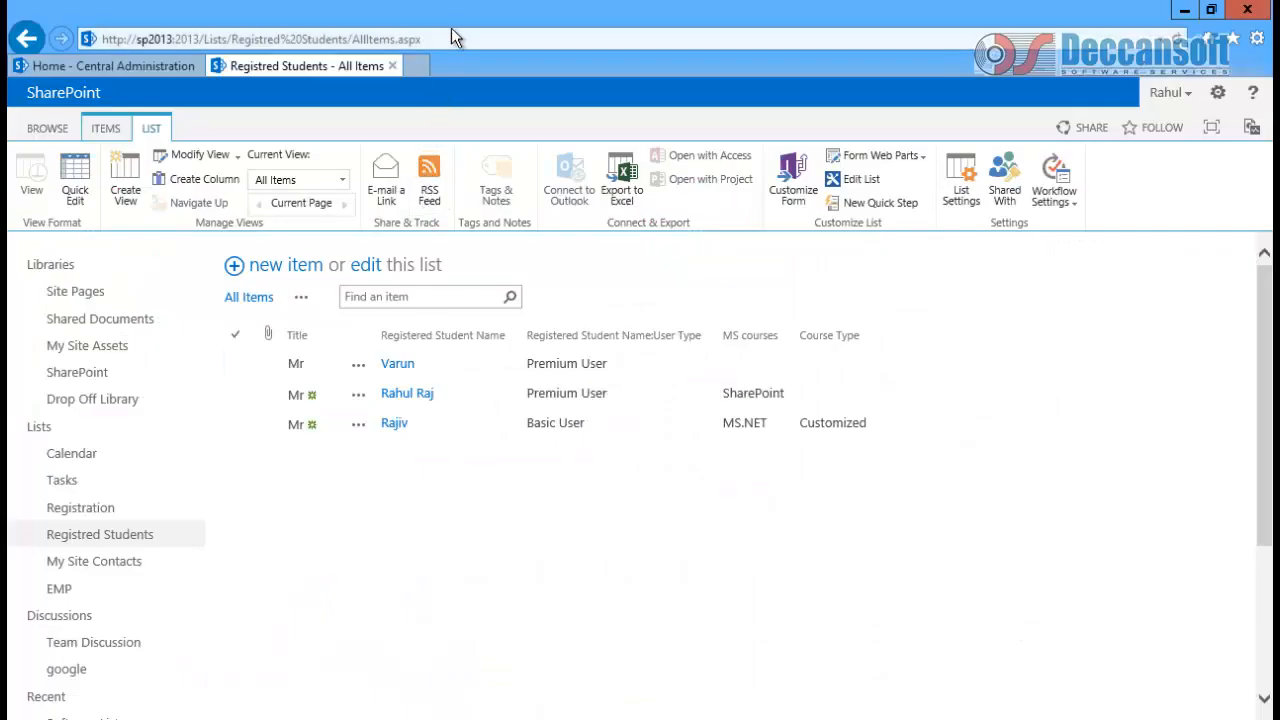
click(458, 39)
key(Return)
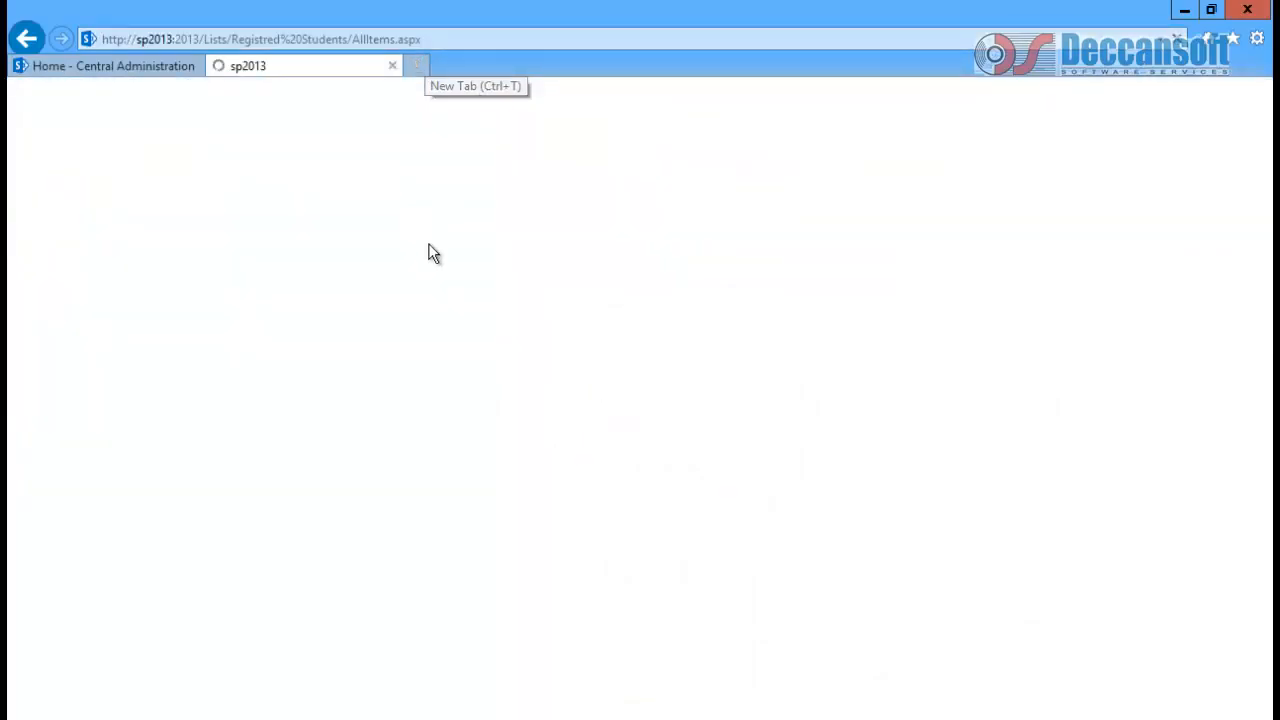
click(289, 266)
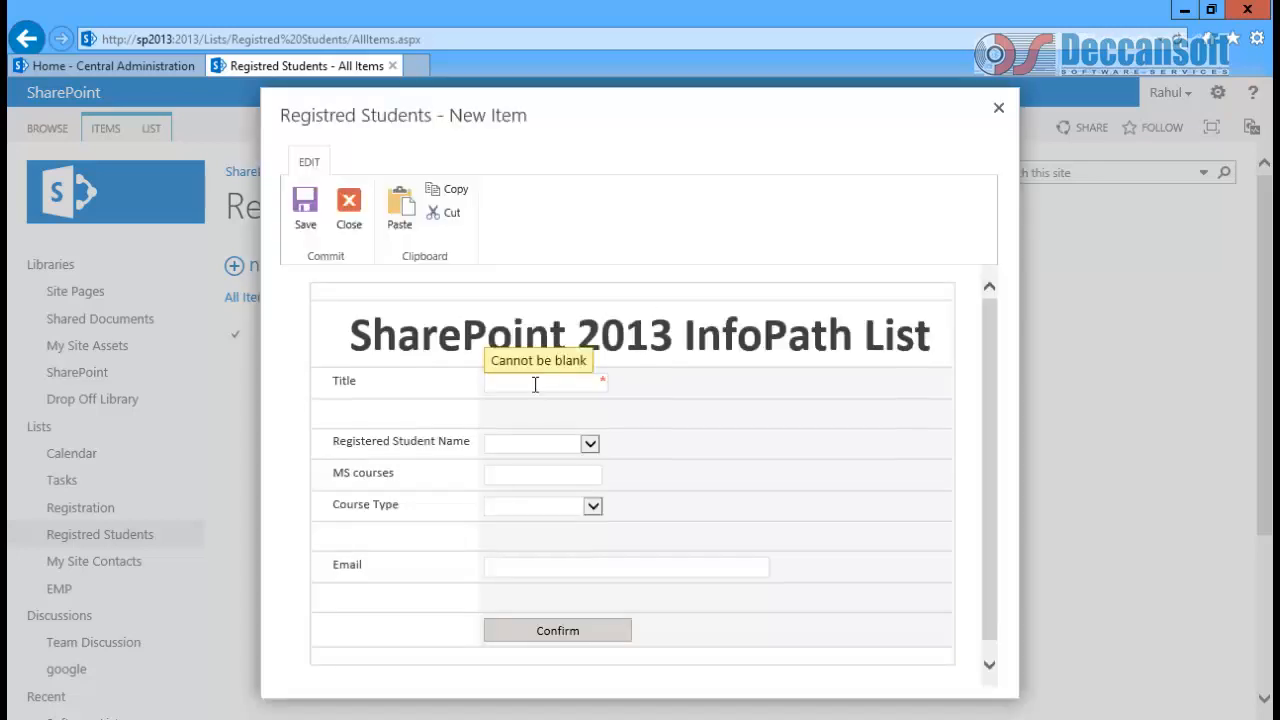
Step: Fill Title Mr, pick a registered student, set MS courses to MS.NET and Course Type to Video Based
click(534, 381)
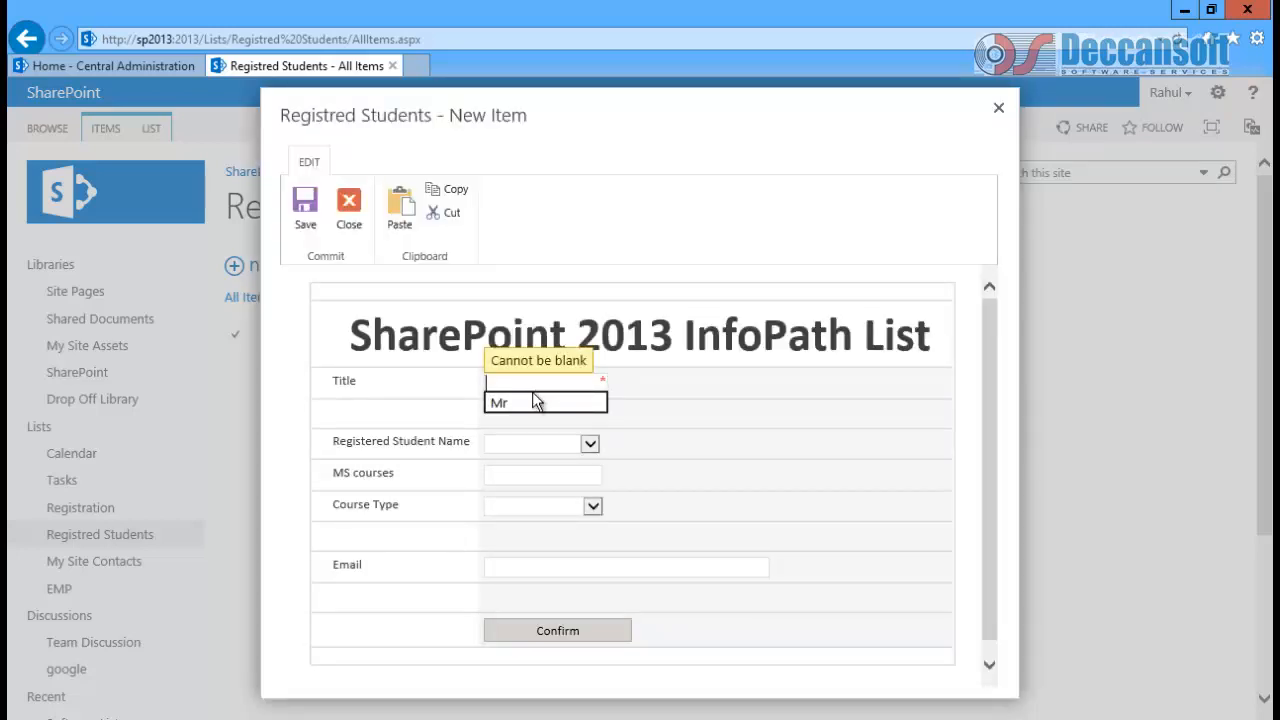
click(528, 406)
click(517, 447)
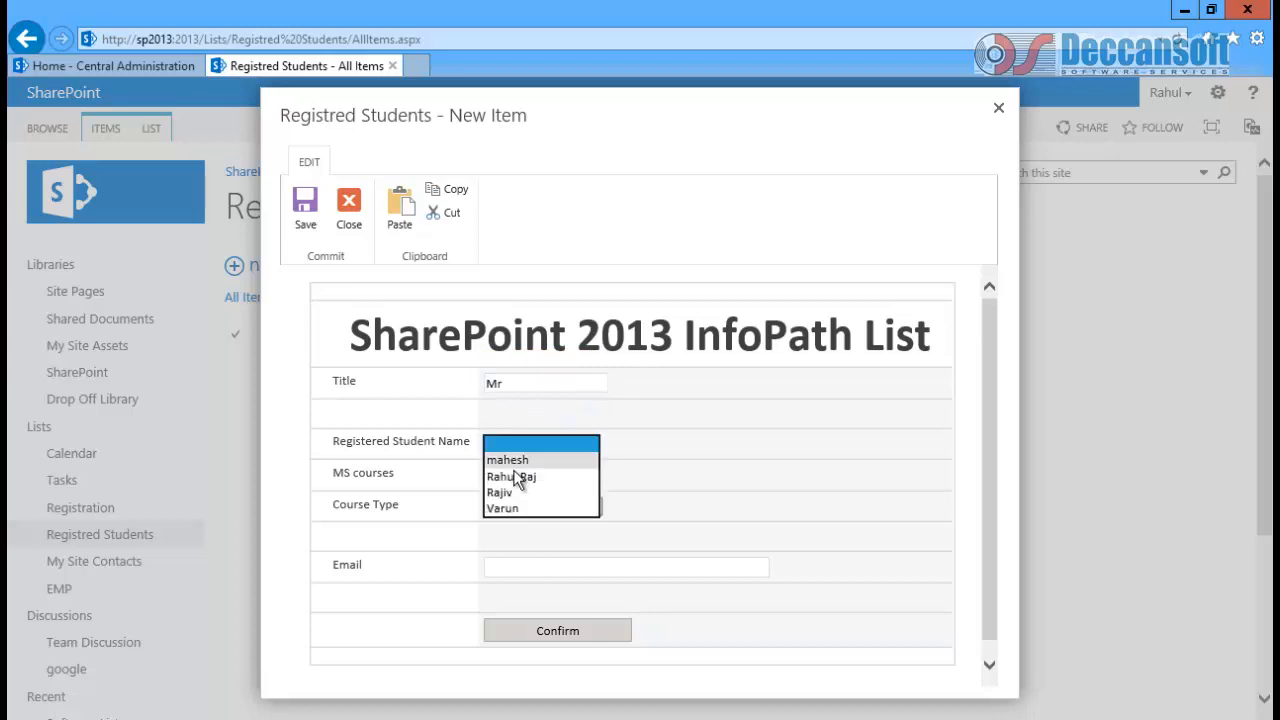
click(517, 476)
click(519, 481)
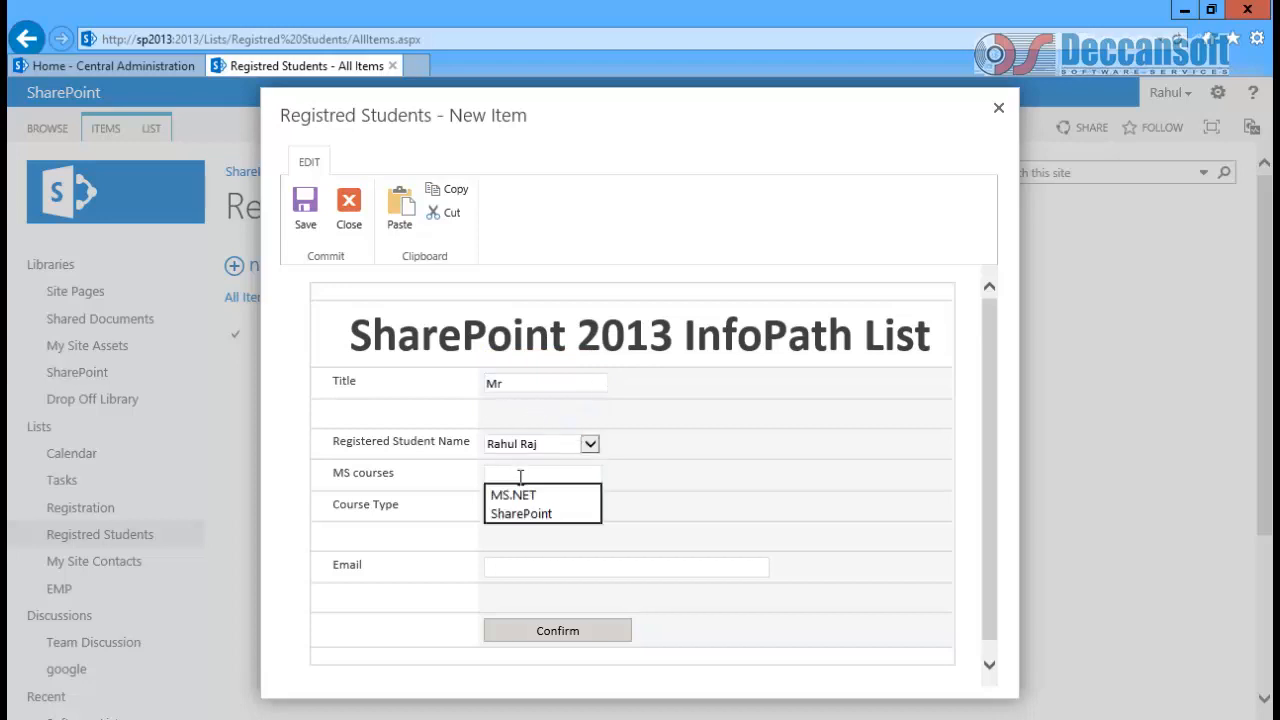
click(518, 492)
click(520, 507)
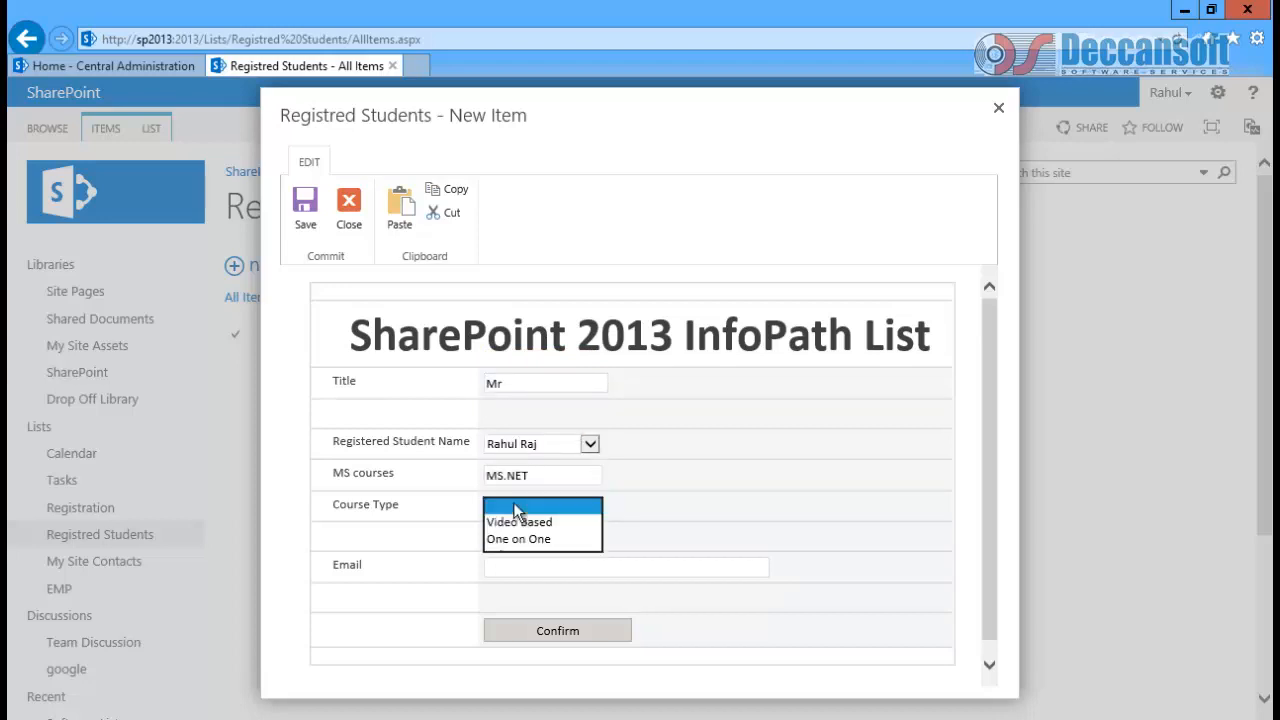
click(515, 520)
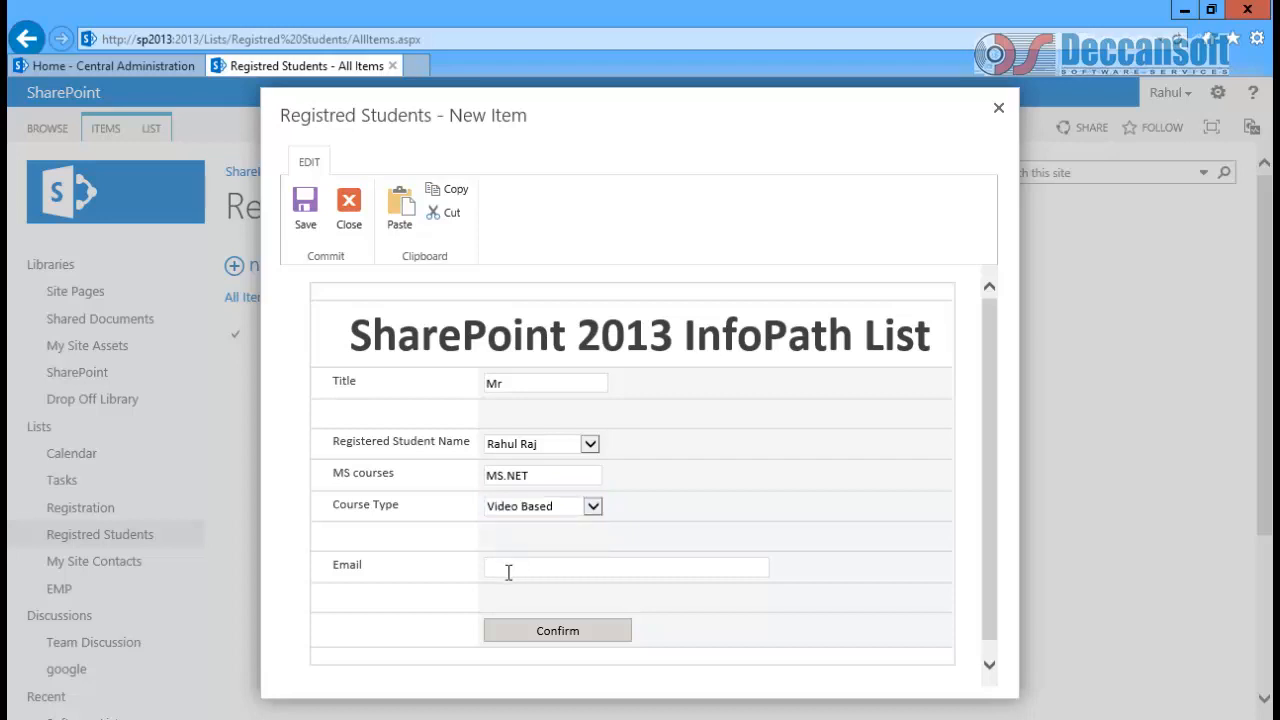
Step: Enter the student's e-mail address, confirm the details and return to InfoPath Designer
click(508, 568)
key(Tab)
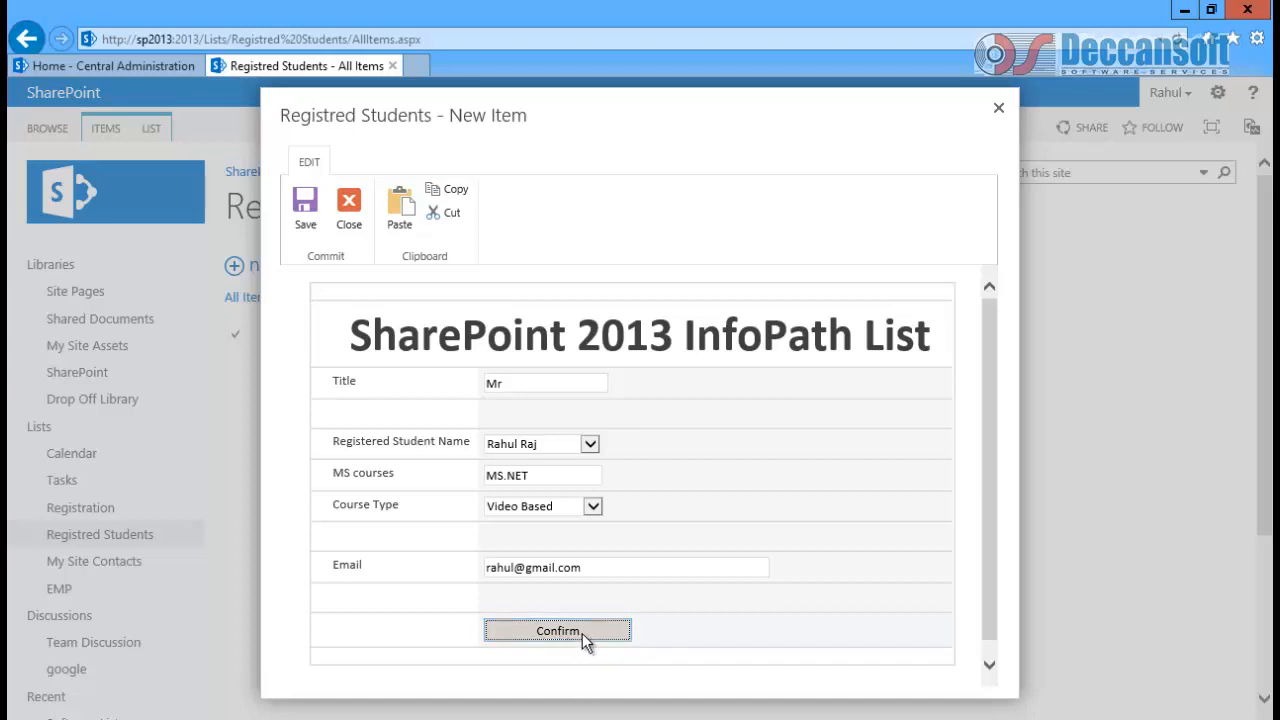
click(999, 110)
key(alt+Tab)
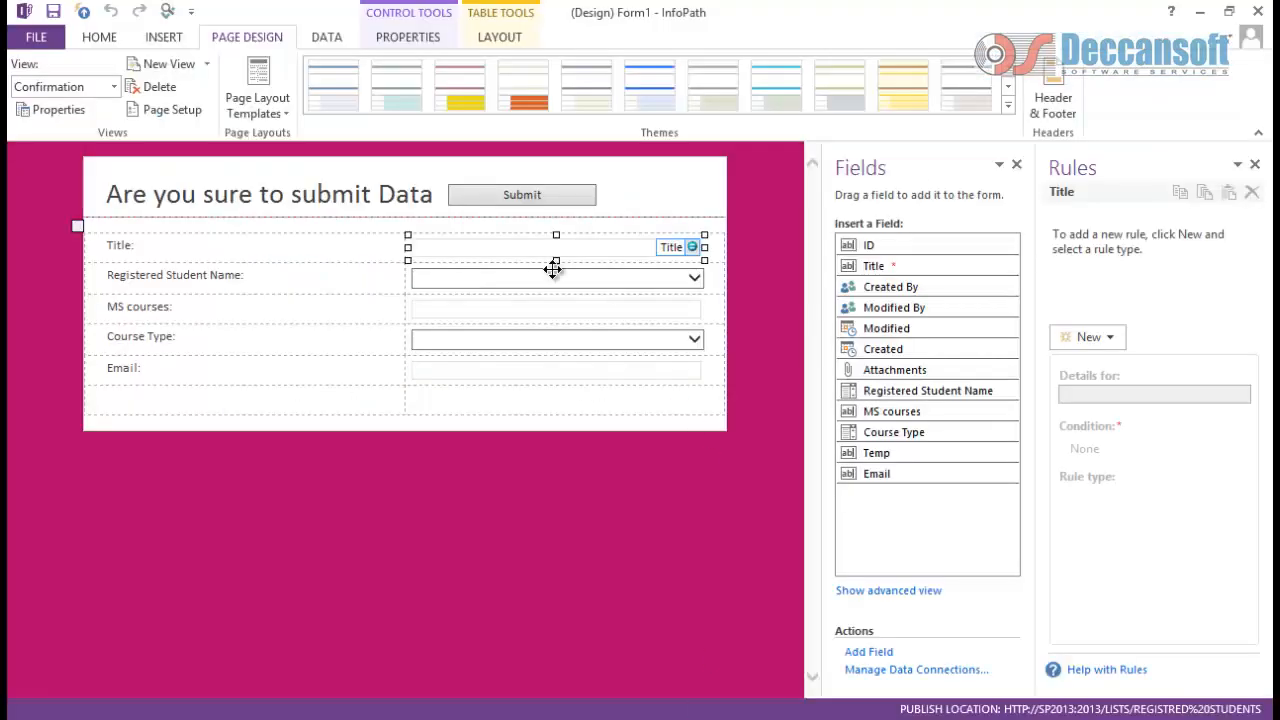
Step: Switch to the Edit item view and apply the yellow-orange theme, accepting the formatting warning
click(105, 92)
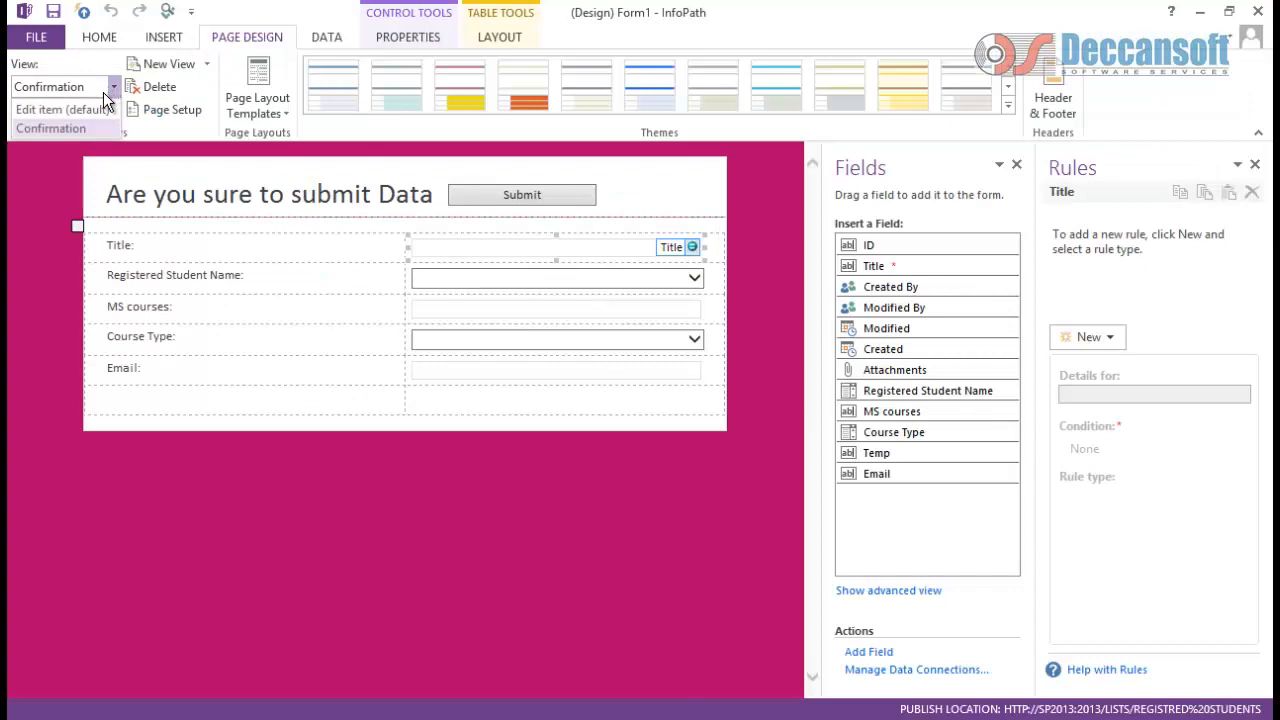
click(88, 114)
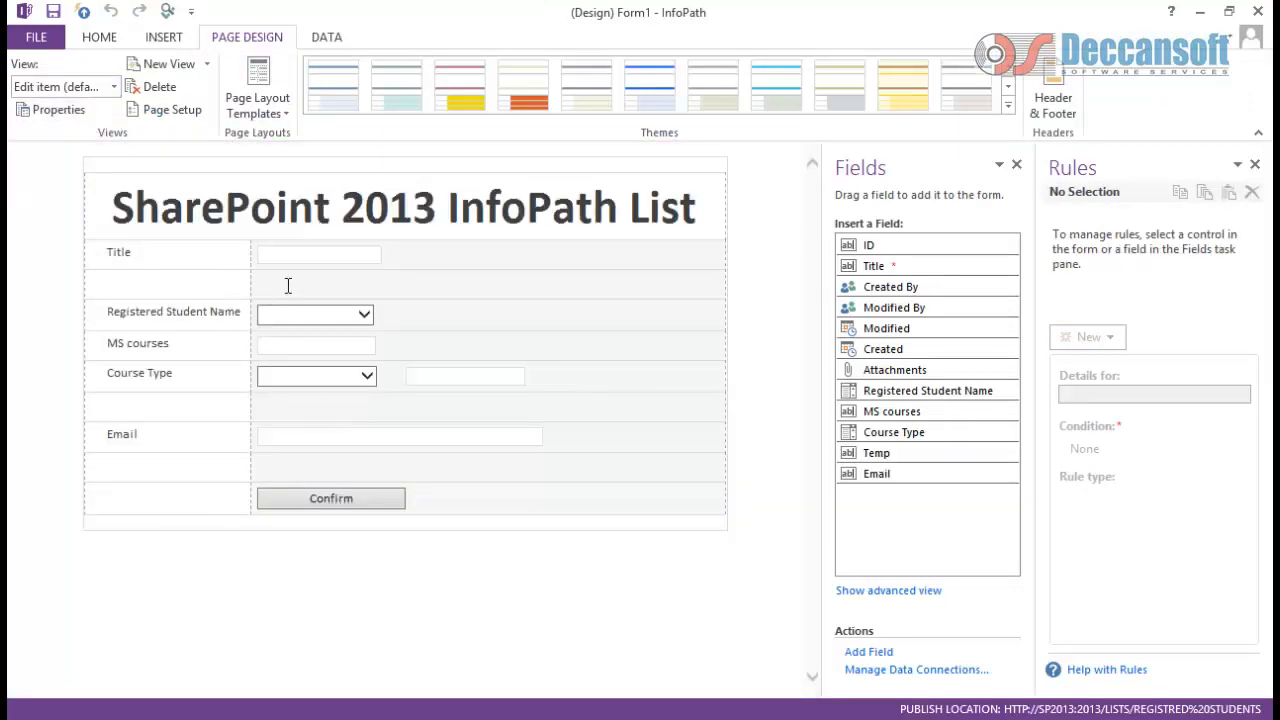
click(472, 97)
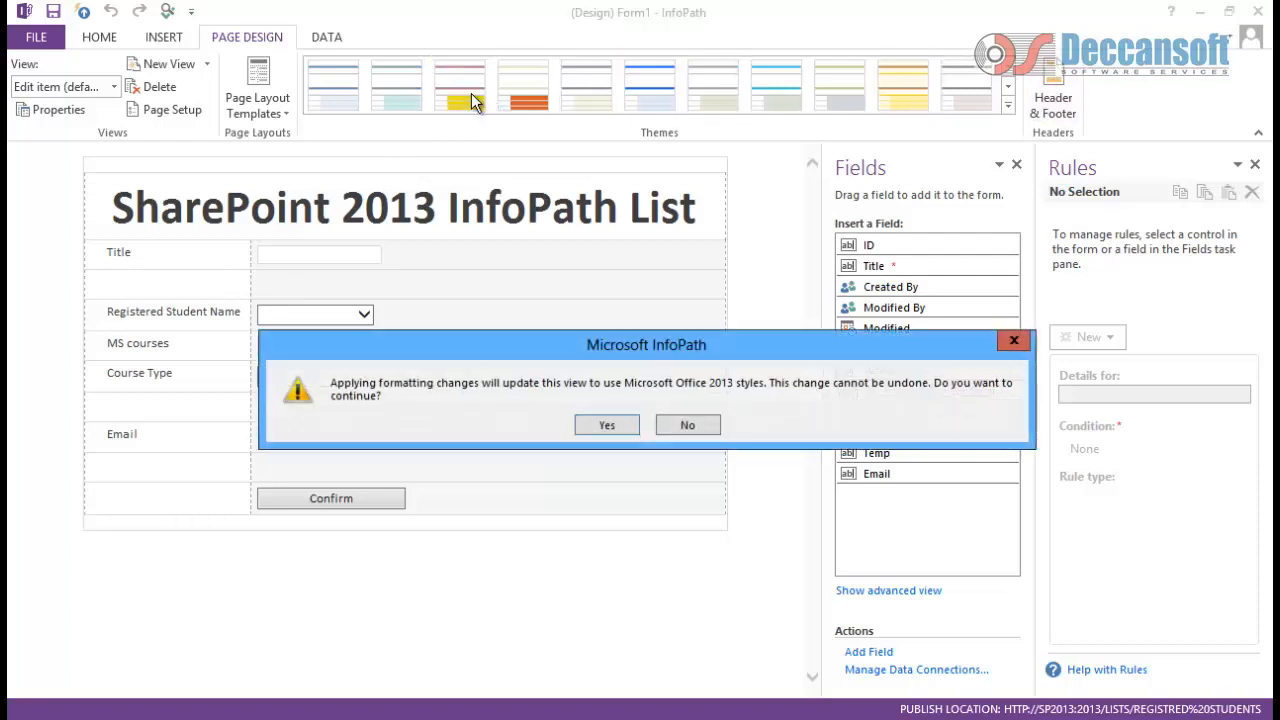
click(1027, 333)
click(851, 103)
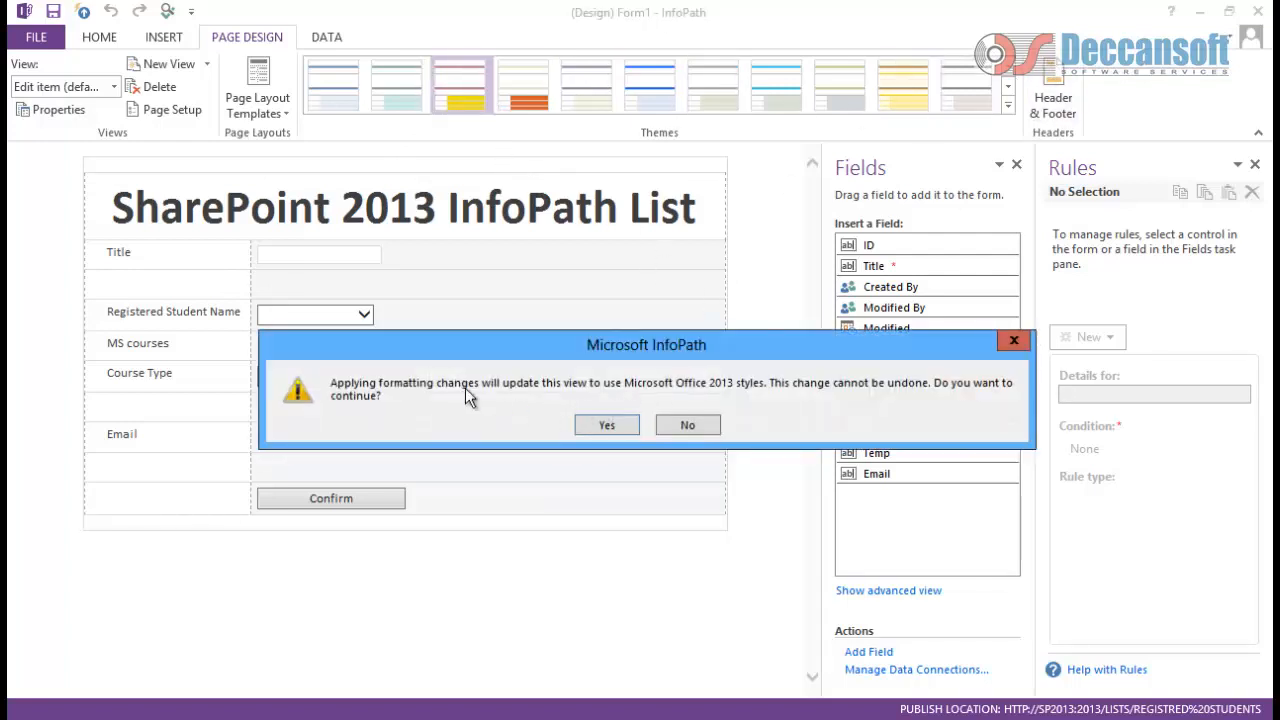
click(607, 426)
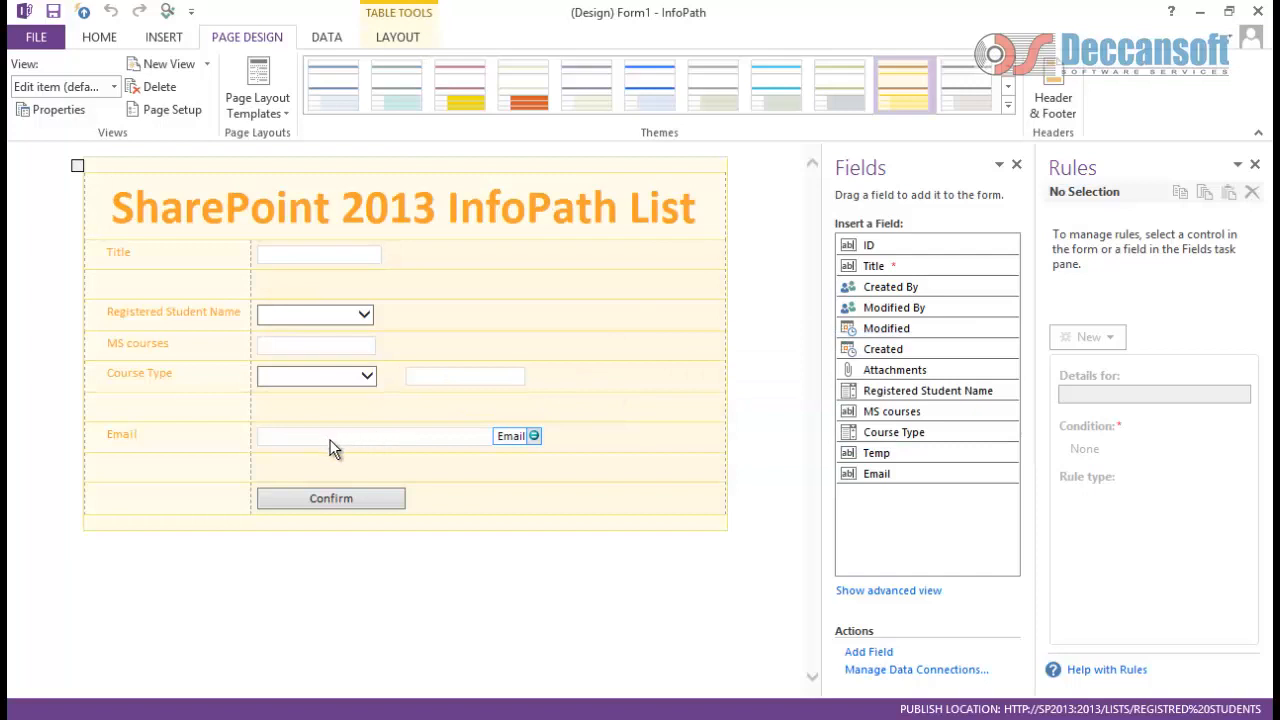
click(373, 500)
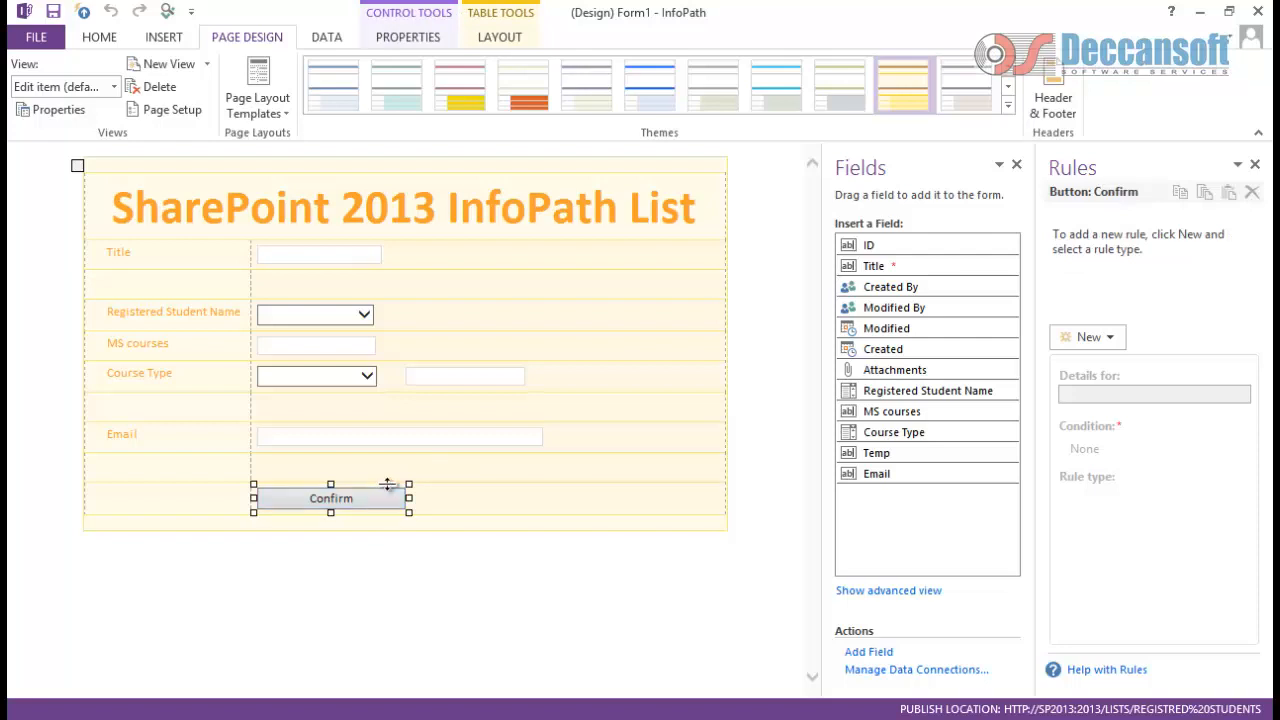
Step: Give the Confirm button an action rule named Confirm that switches to the Confirmation view
click(1102, 339)
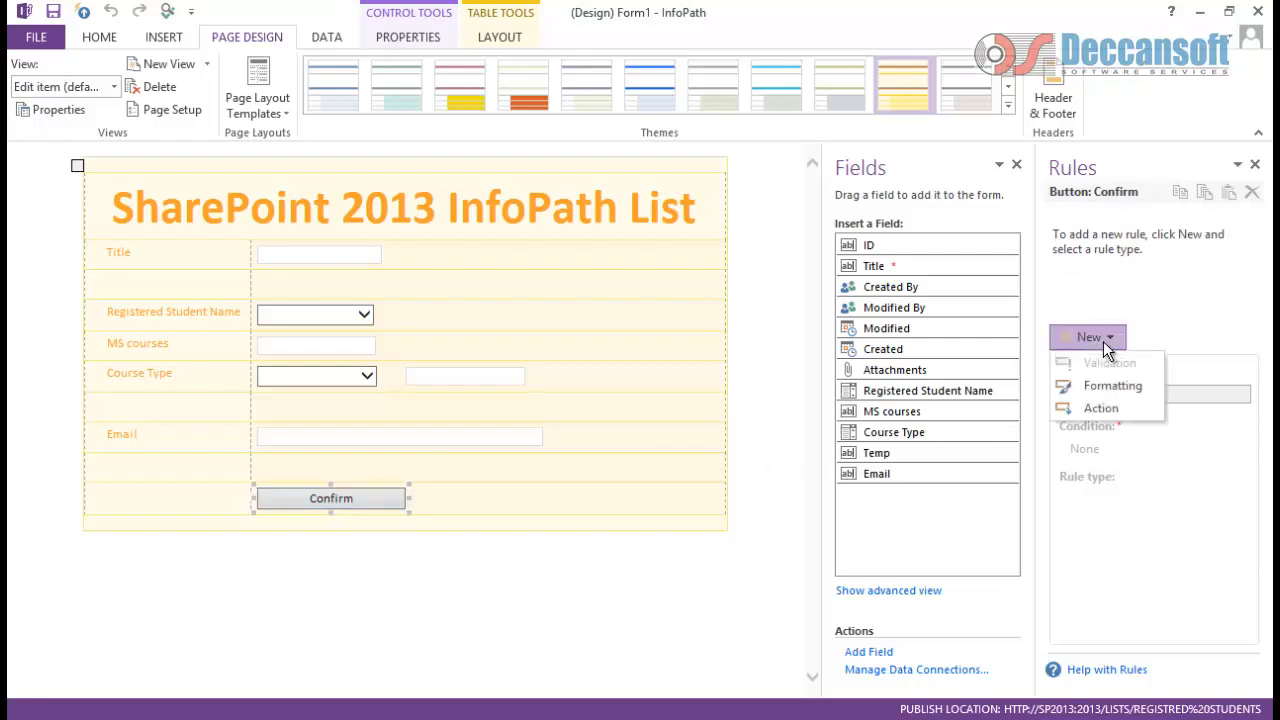
click(1102, 410)
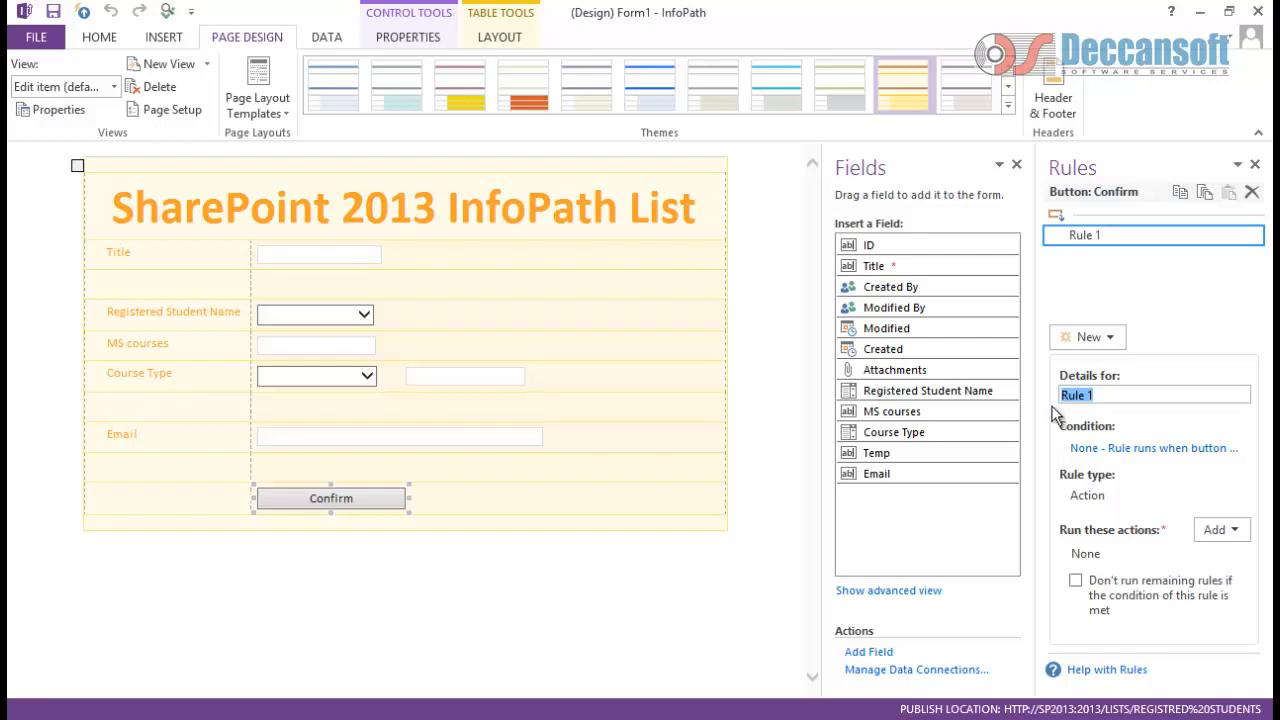
text(Confirm)
click(1224, 529)
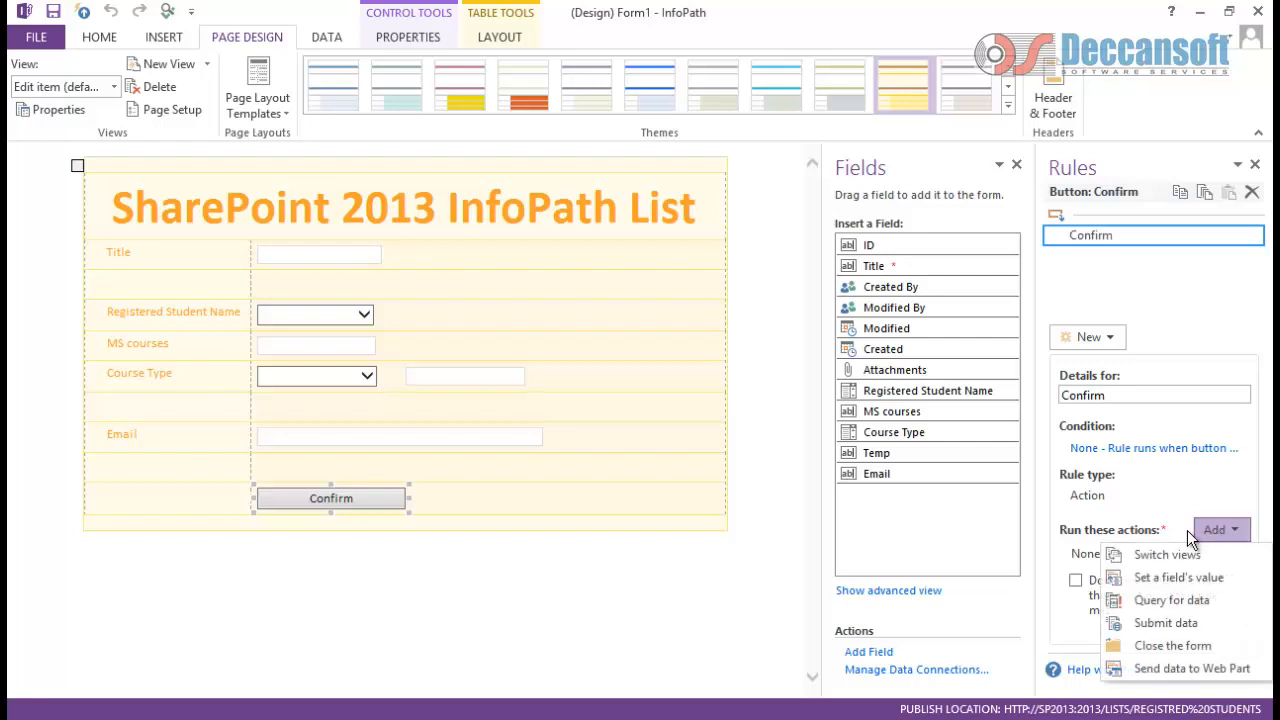
click(1164, 553)
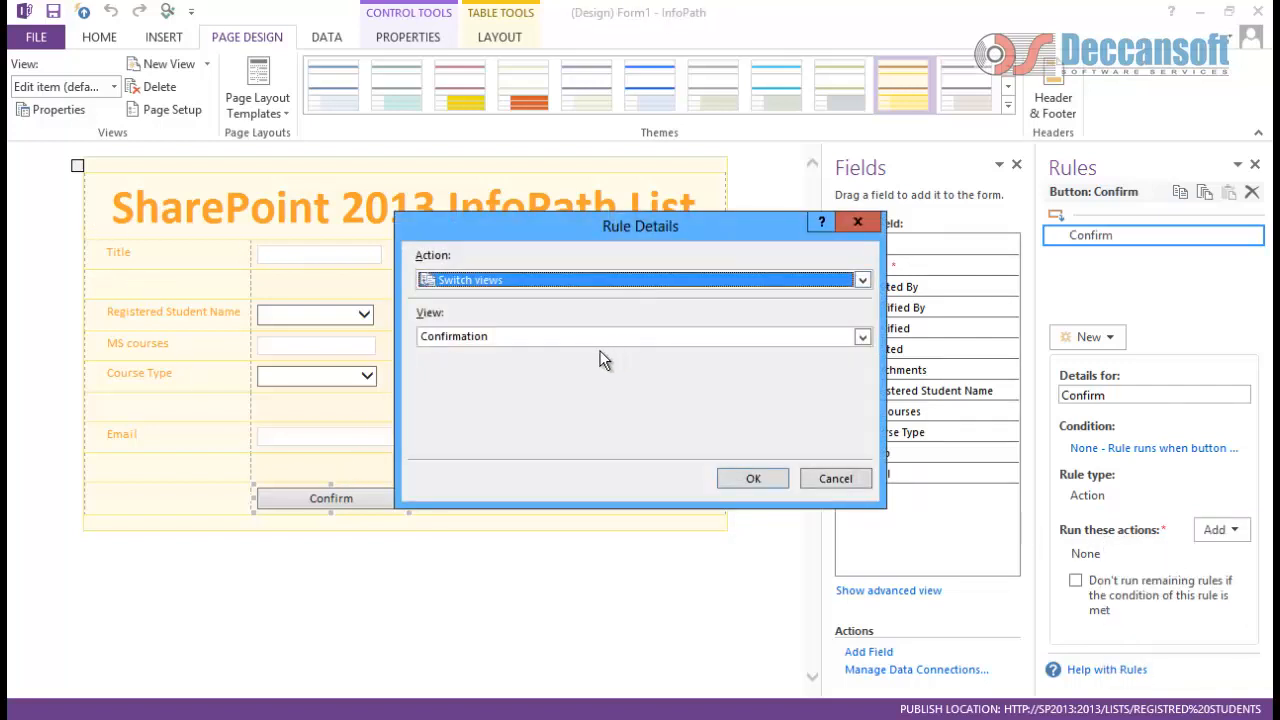
click(755, 478)
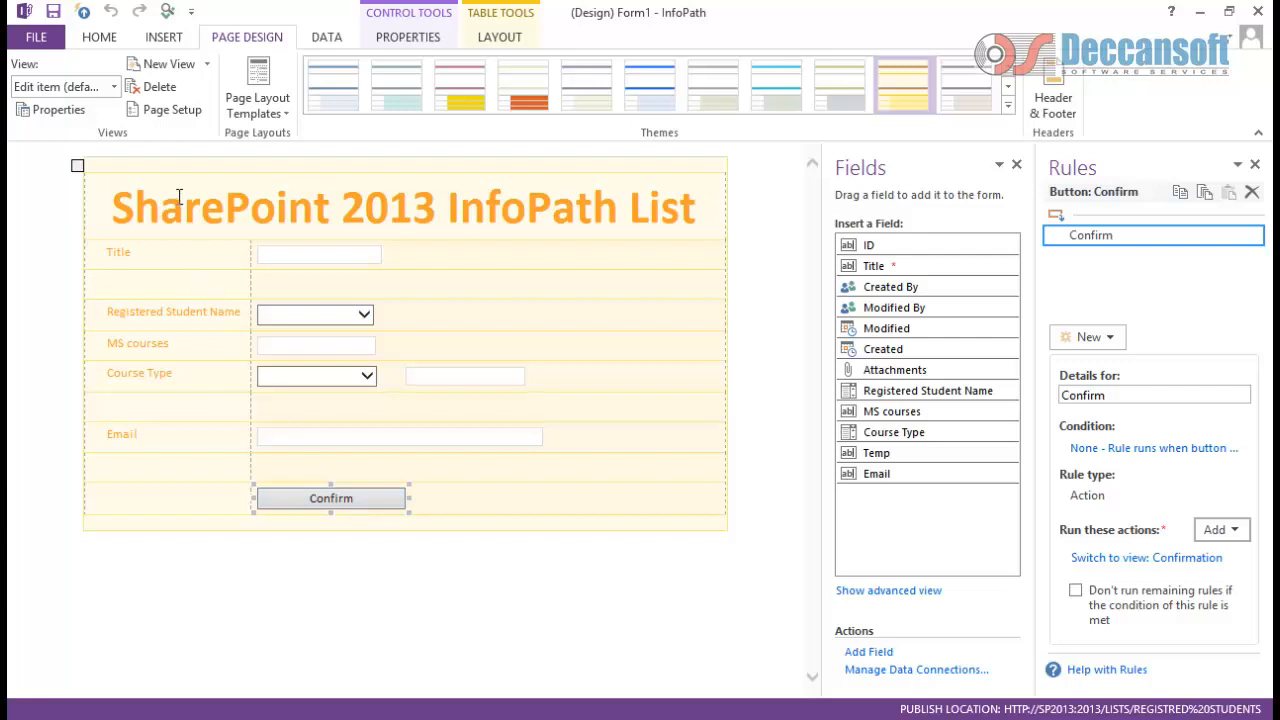
click(115, 87)
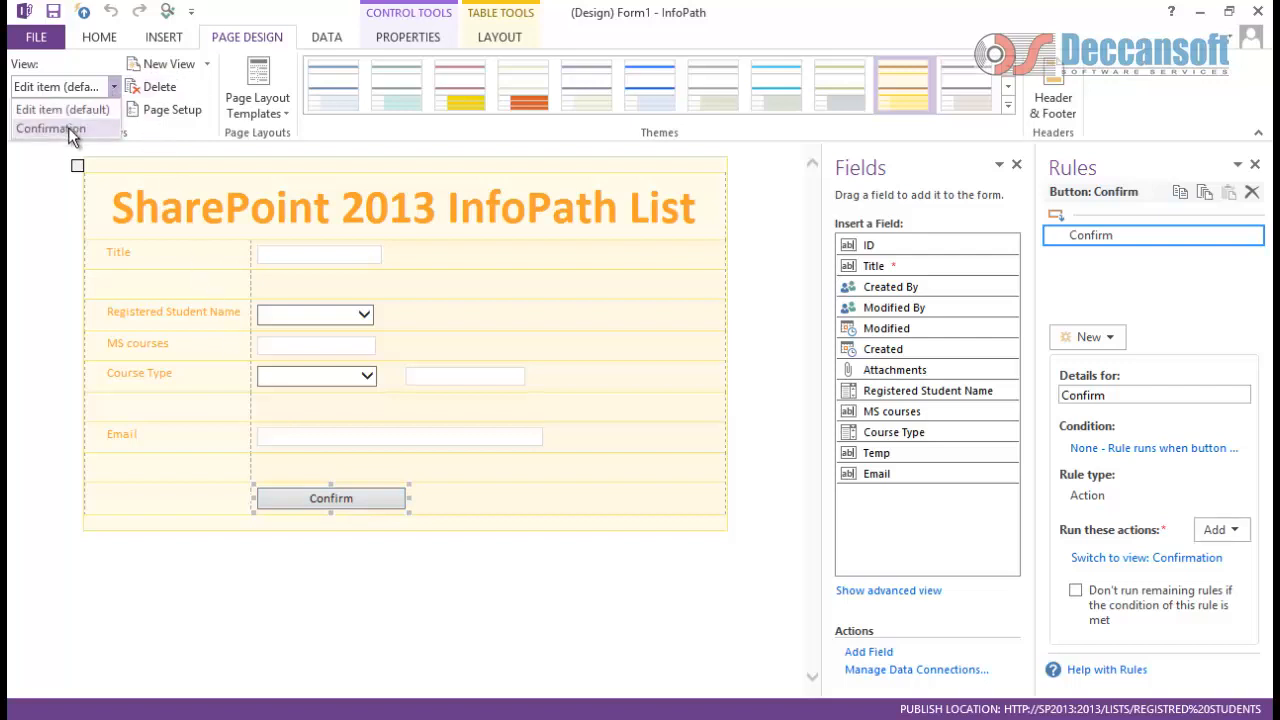
Step: In the Confirmation view, insert a button into the empty row below Email
click(68, 127)
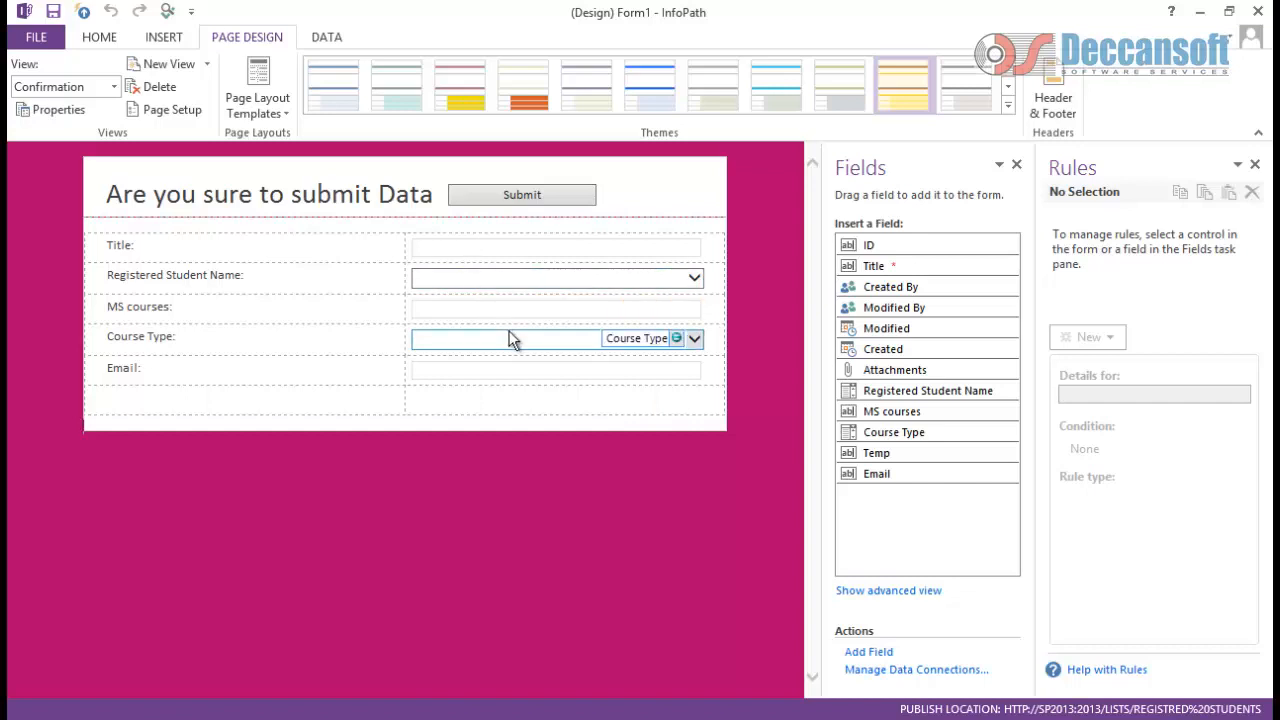
click(592, 228)
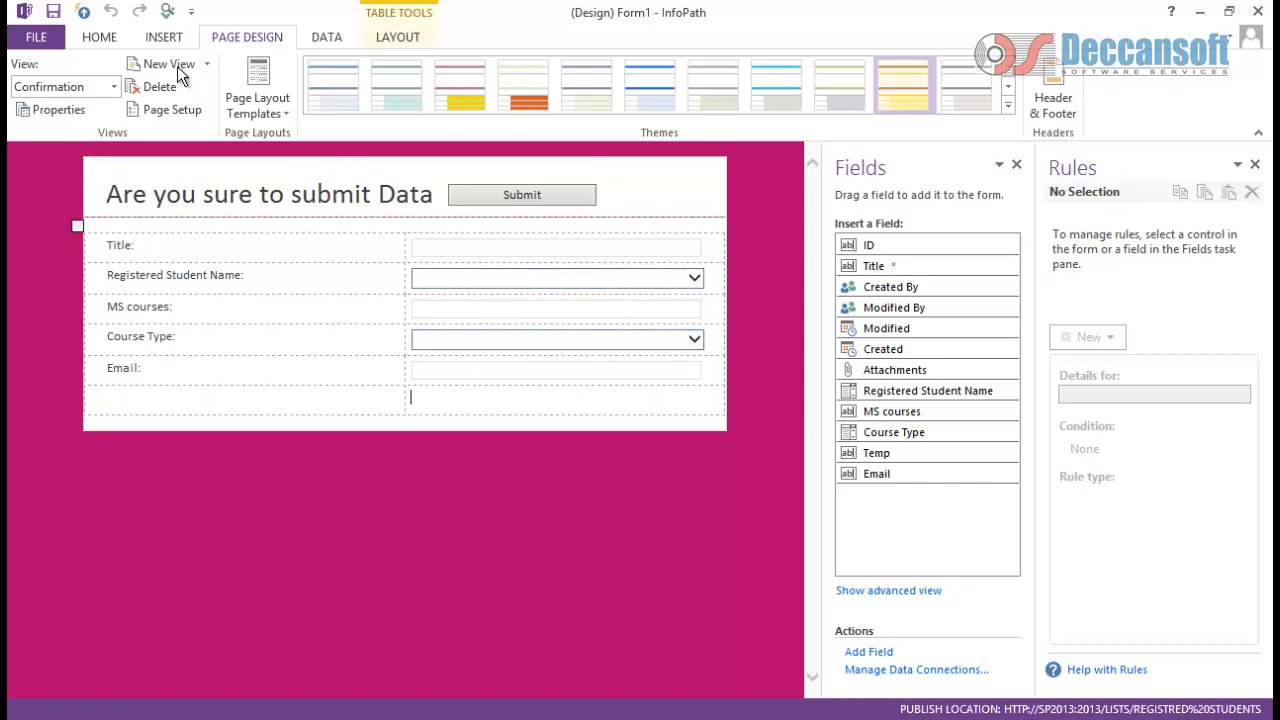
click(100, 38)
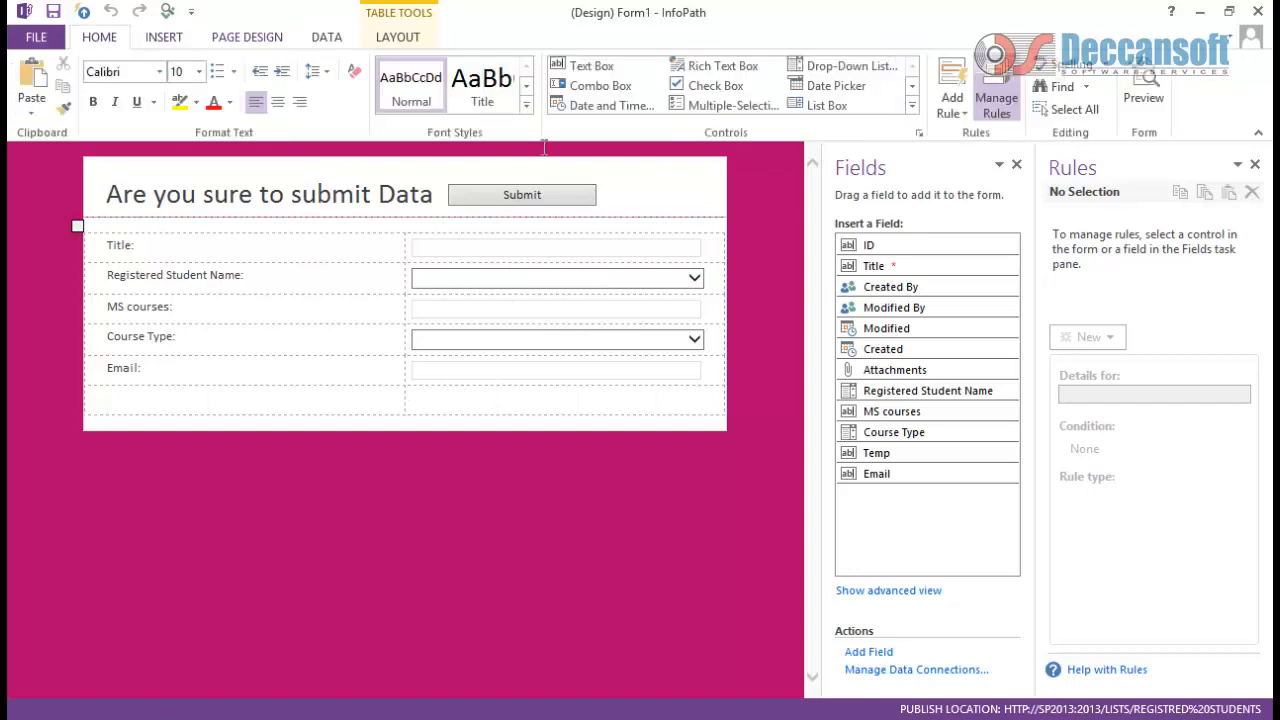
click(912, 106)
click(595, 191)
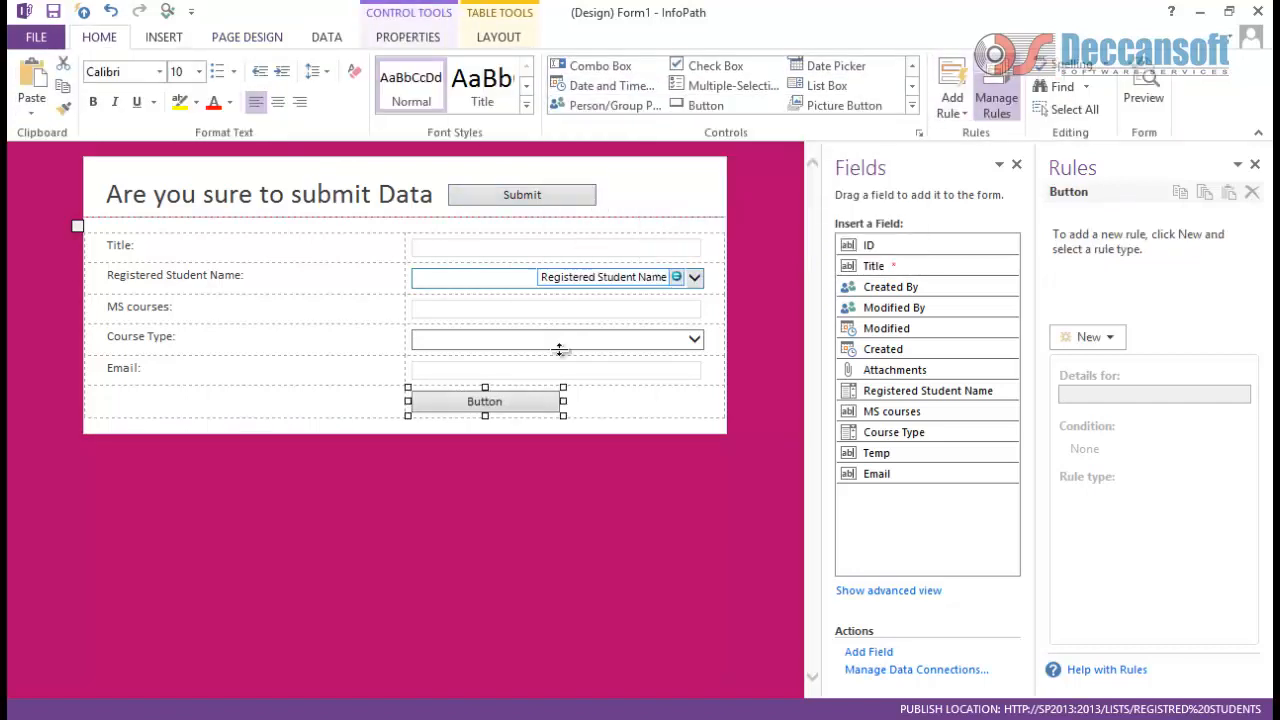
Step: In the button's properties, keep the action as Rules and set the label to Change Data
right_click(530, 402)
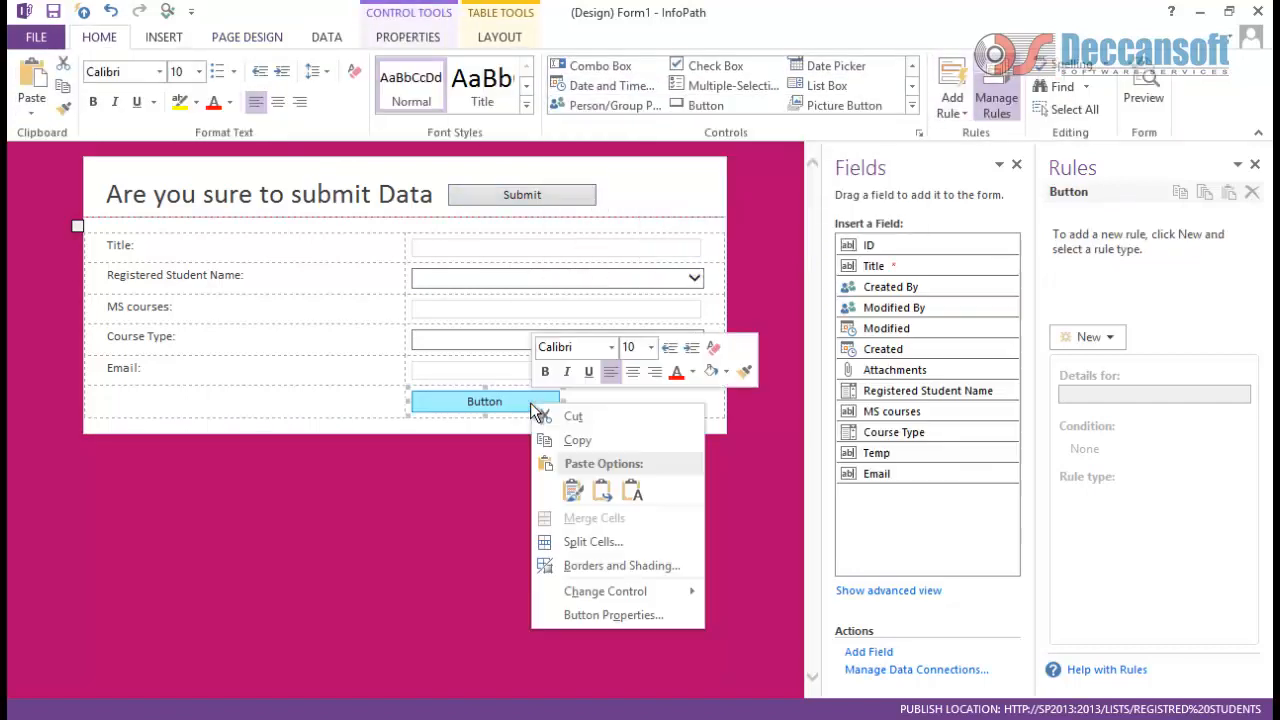
click(594, 615)
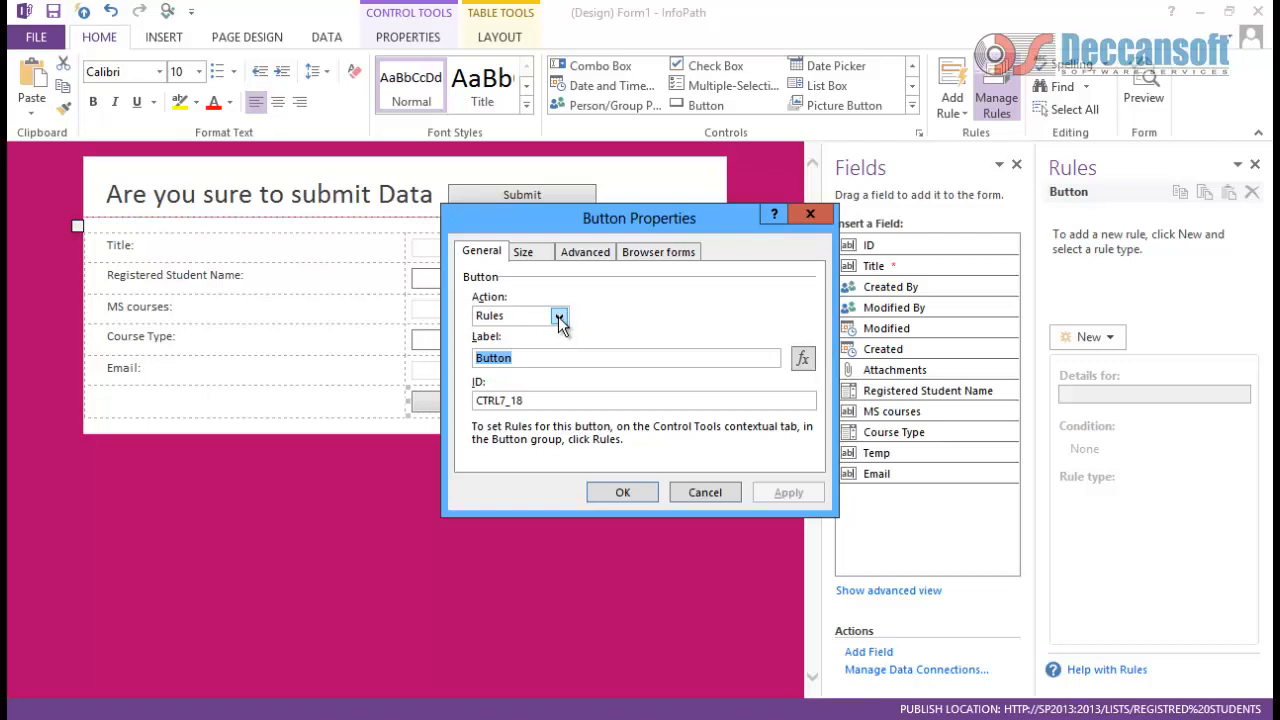
click(559, 318)
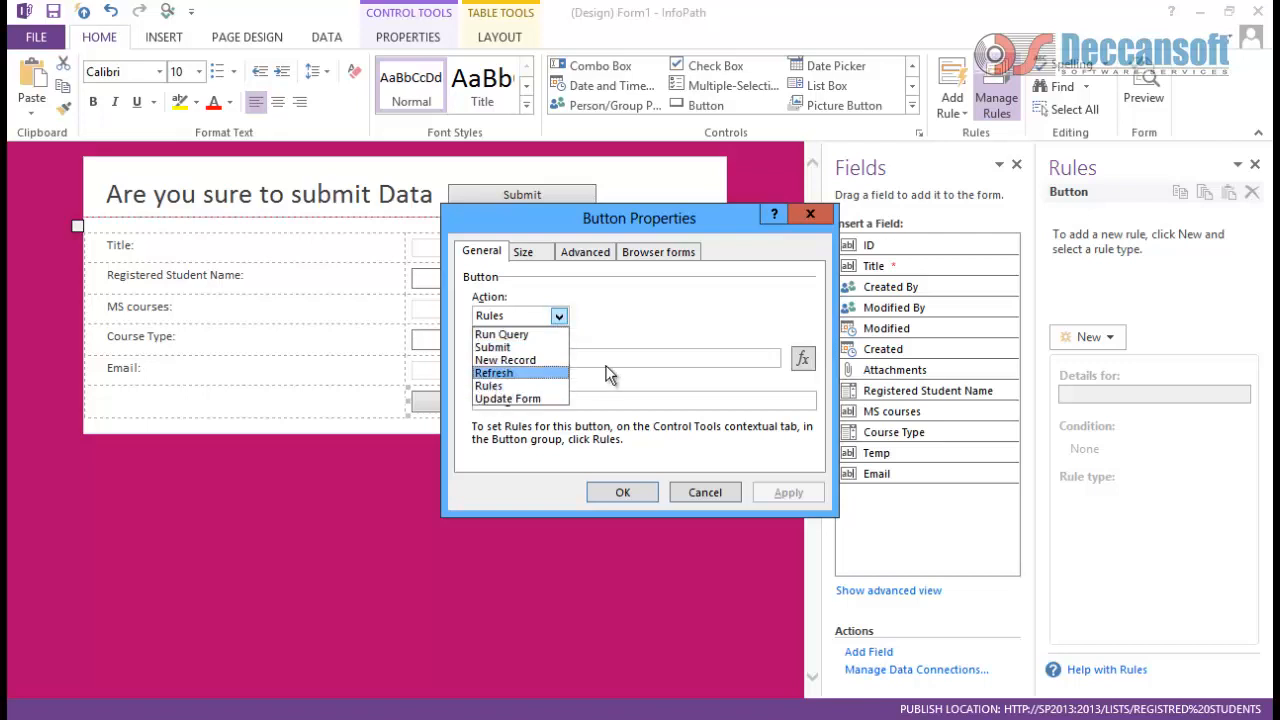
click(512, 386)
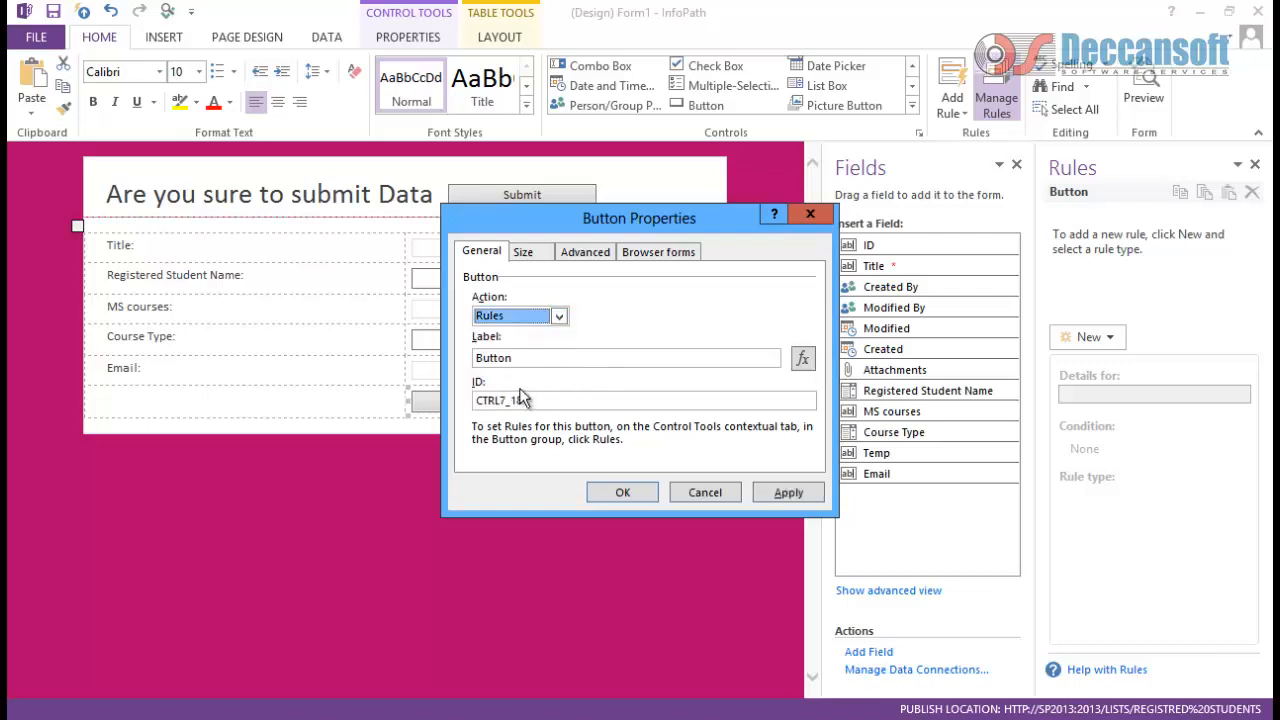
drag(525, 360, 397, 337)
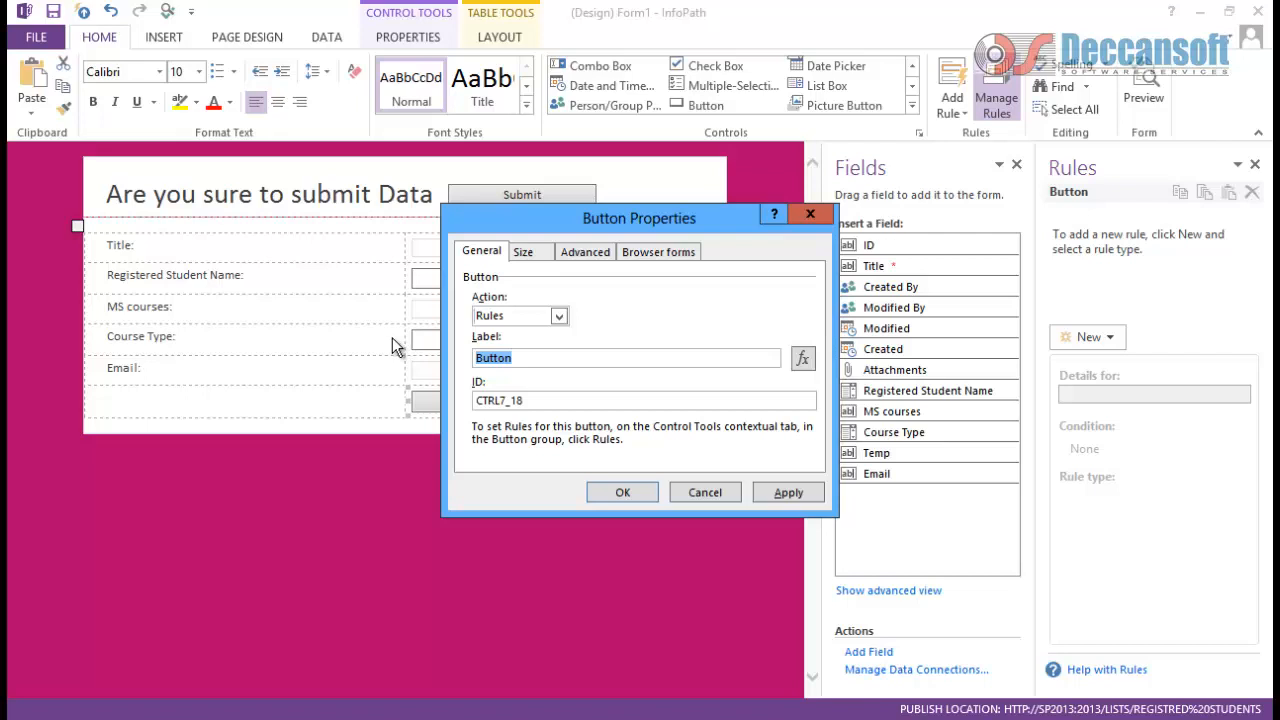
text(Chec)
key(BackSpace)
key(BackSpace)
text(ange Data)
click(789, 493)
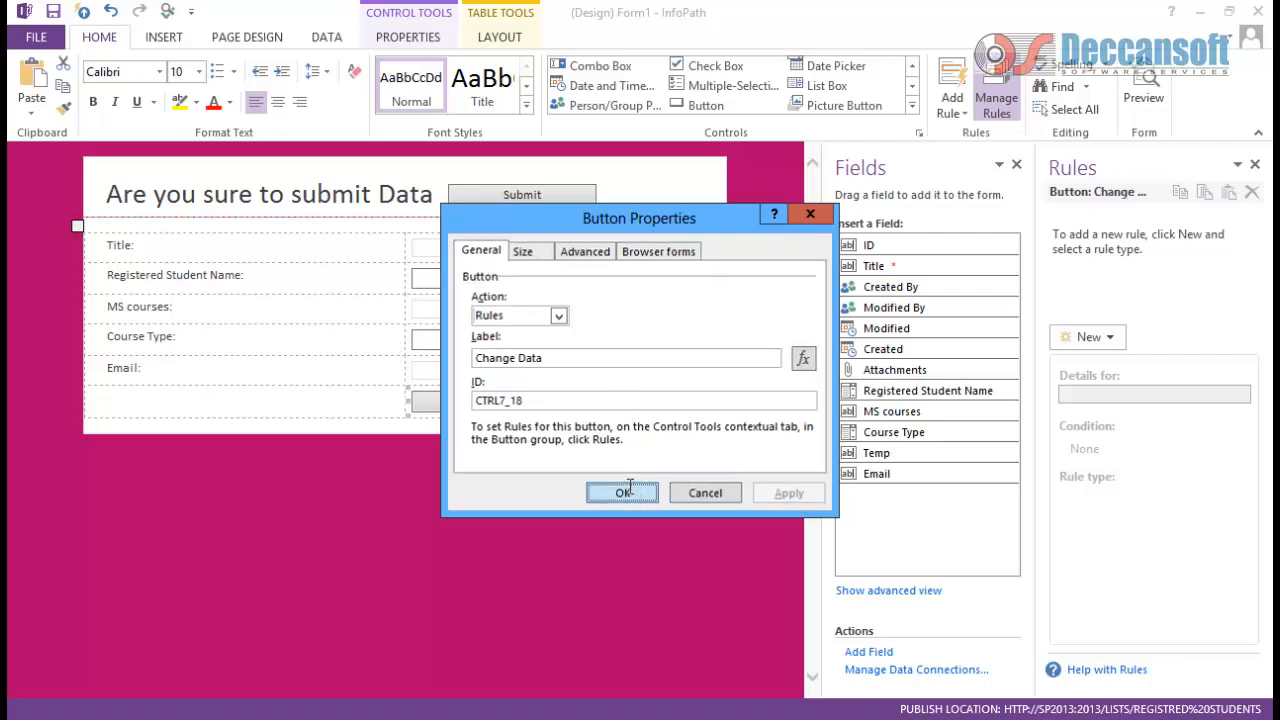
click(624, 492)
click(585, 401)
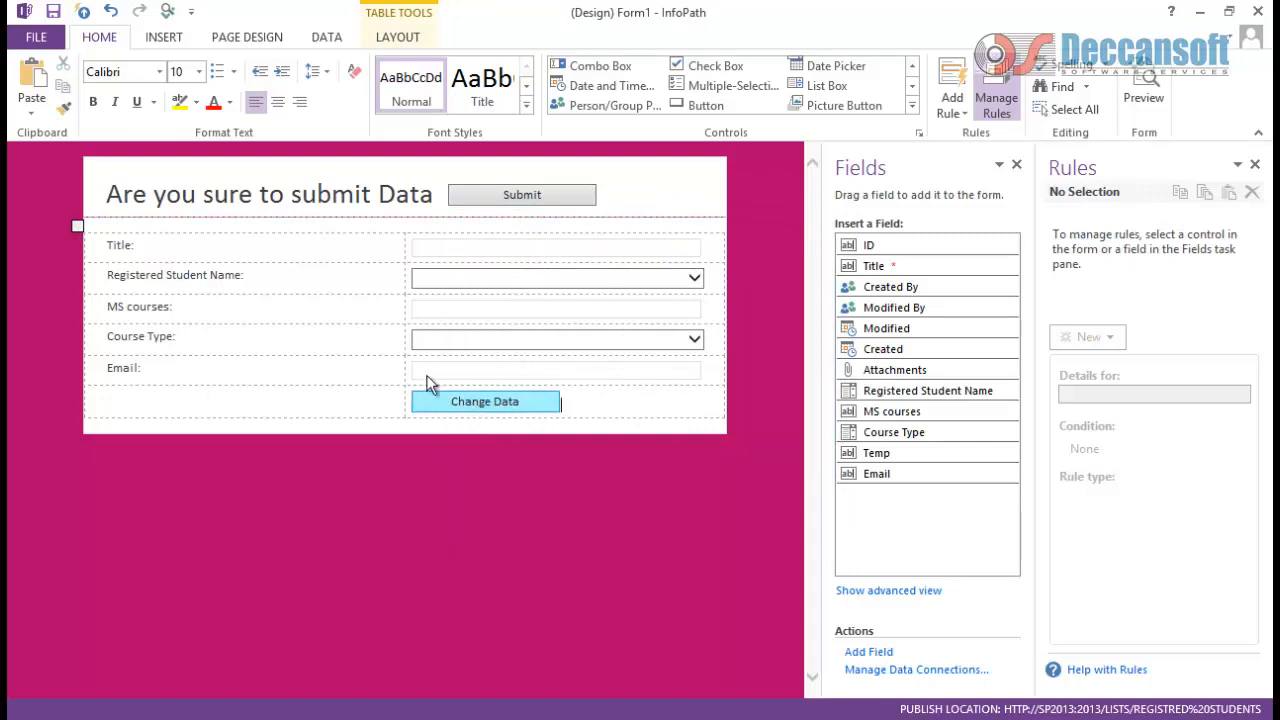
Step: Add an action rule to the Change Data button that switches to the Edit item view
click(462, 401)
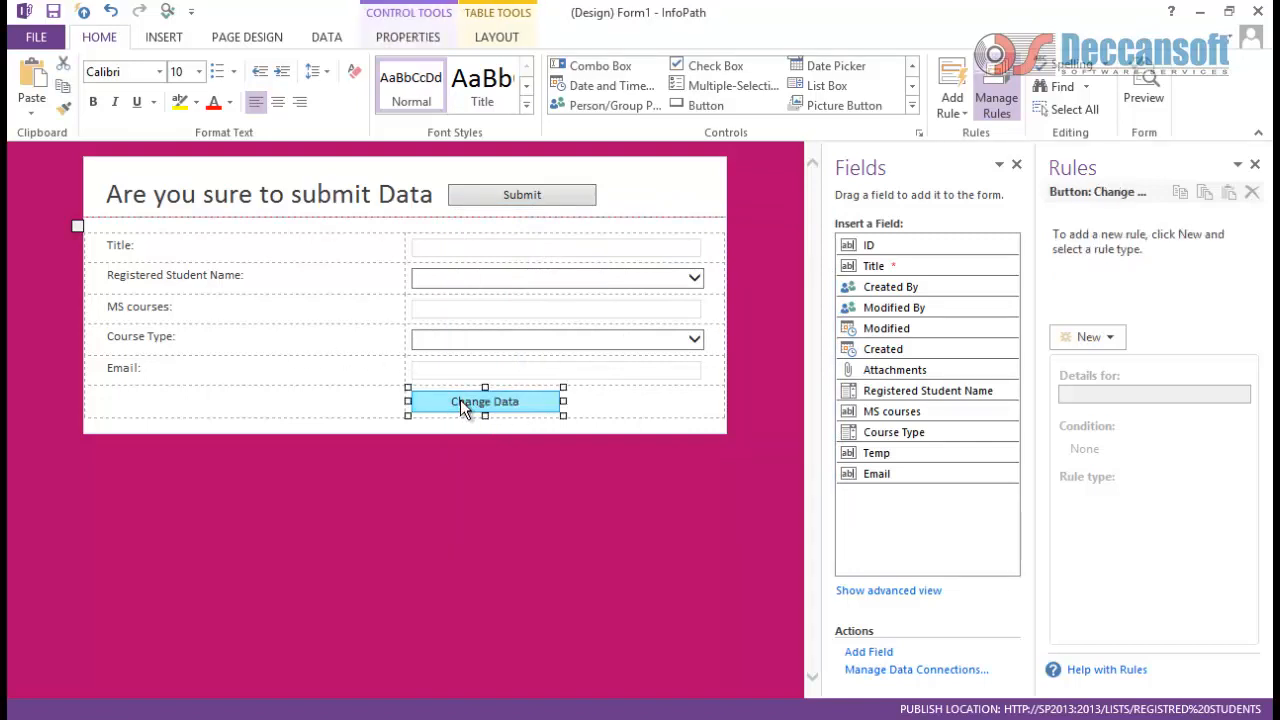
click(1110, 340)
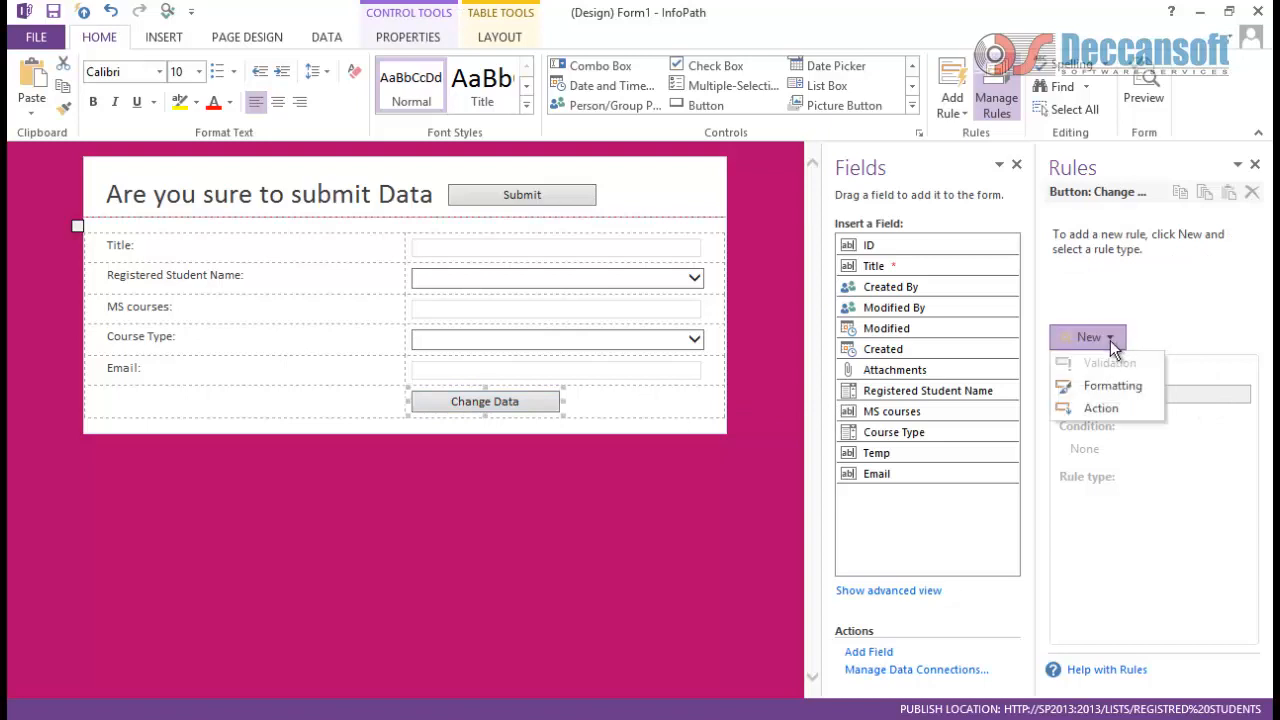
click(1101, 410)
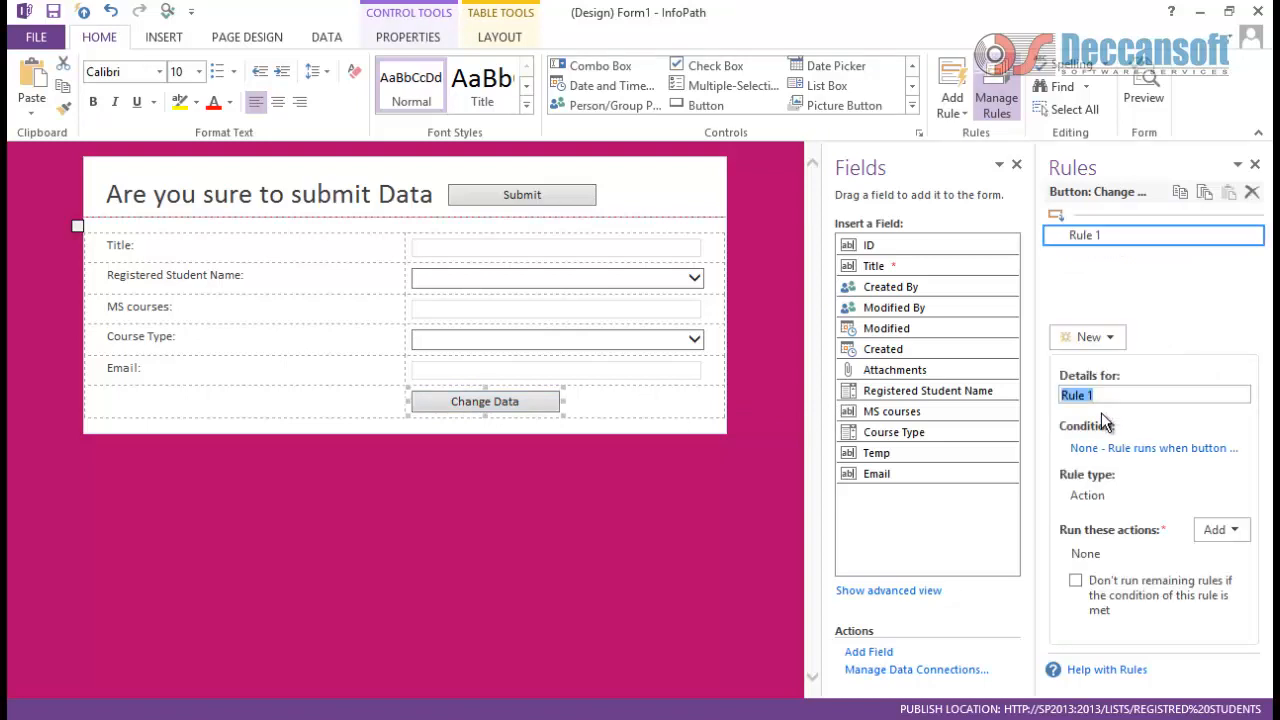
click(1212, 532)
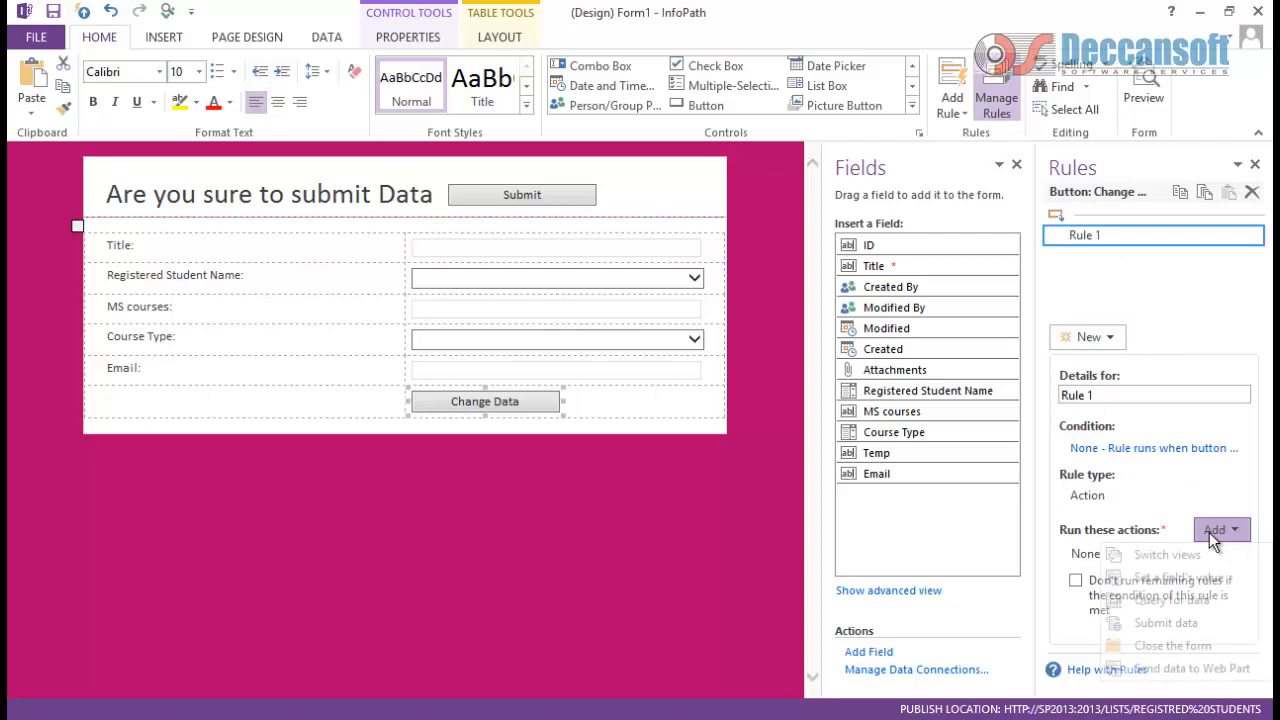
click(1168, 562)
click(586, 338)
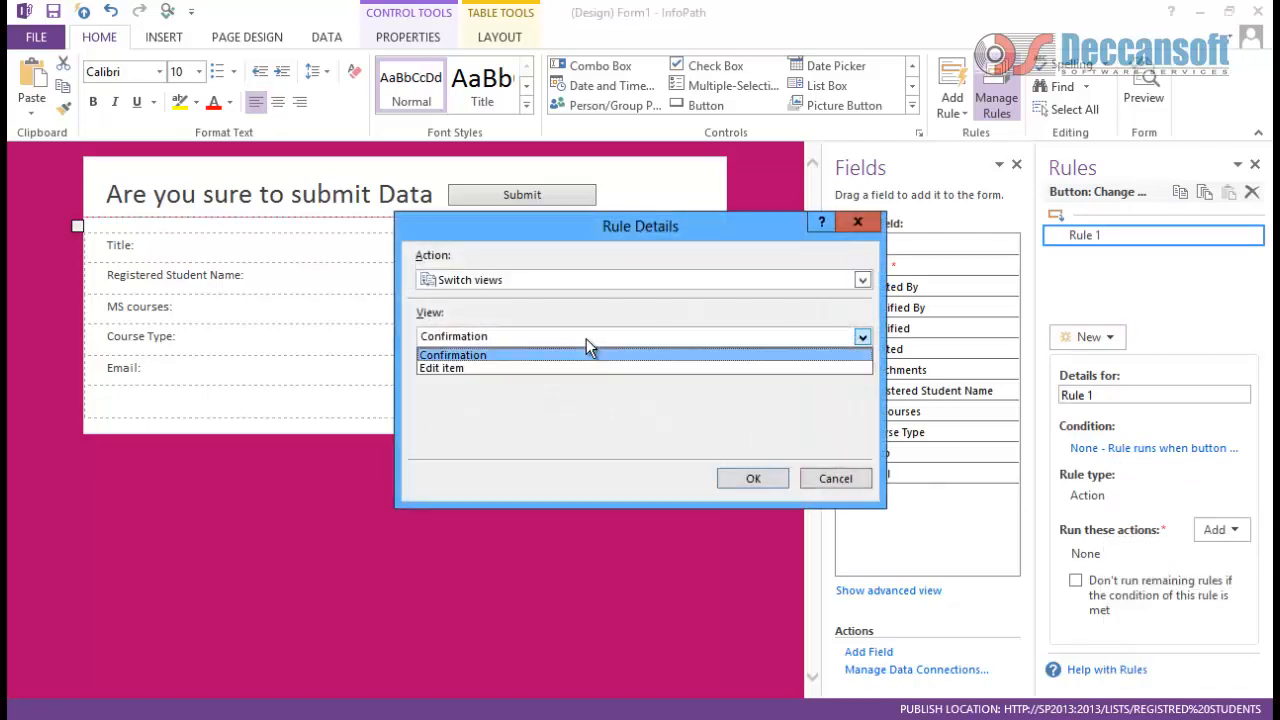
click(555, 368)
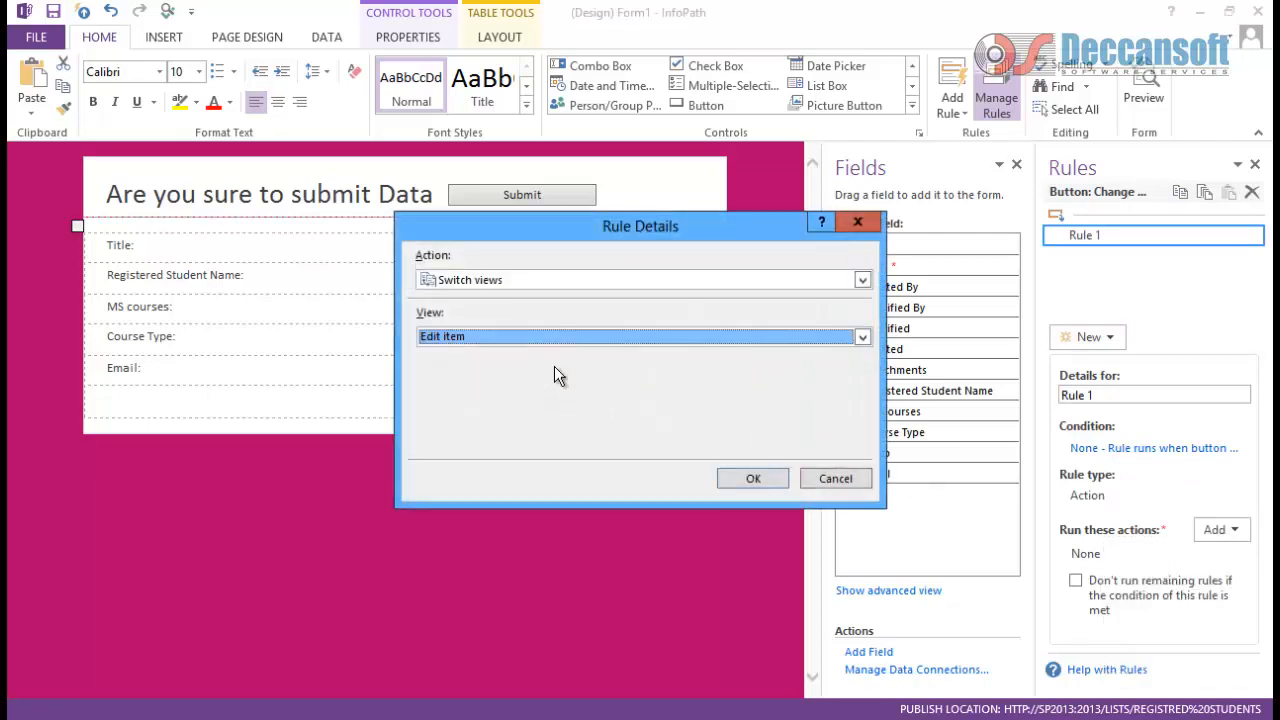
click(752, 479)
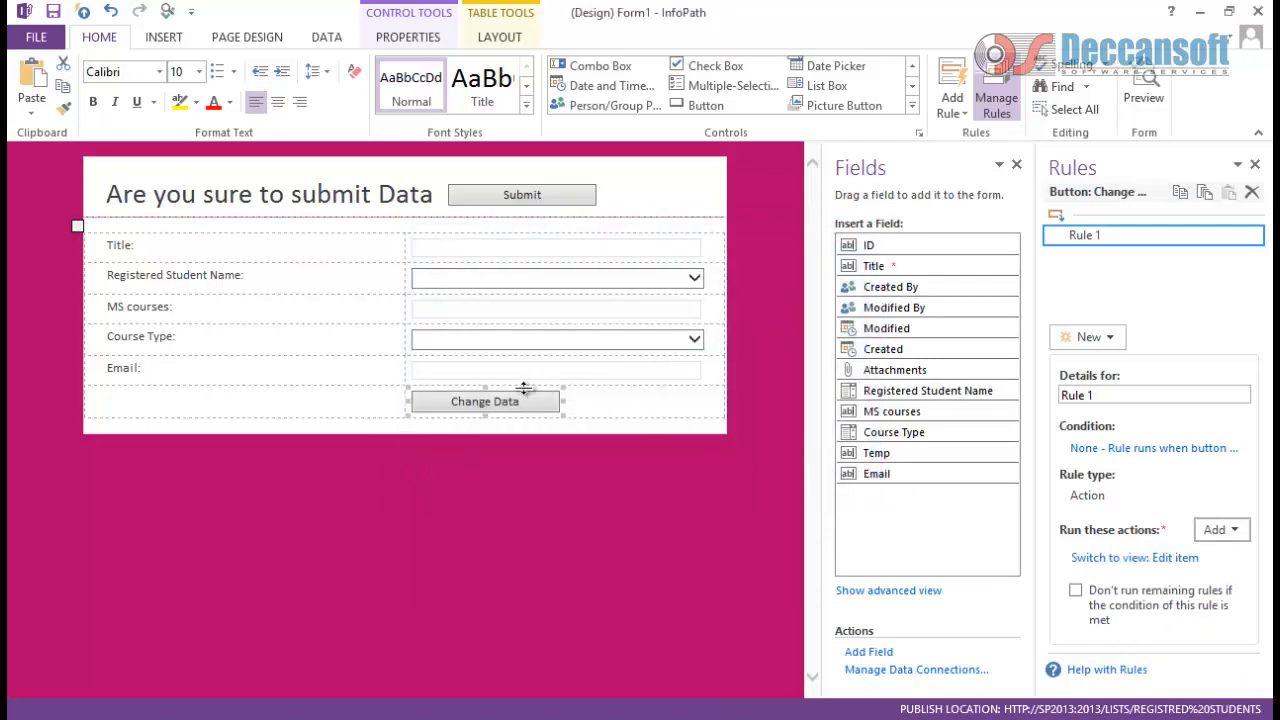
Step: Replace the rule's default name Rule 1 with Change Data
drag(1112, 398, 826, 373)
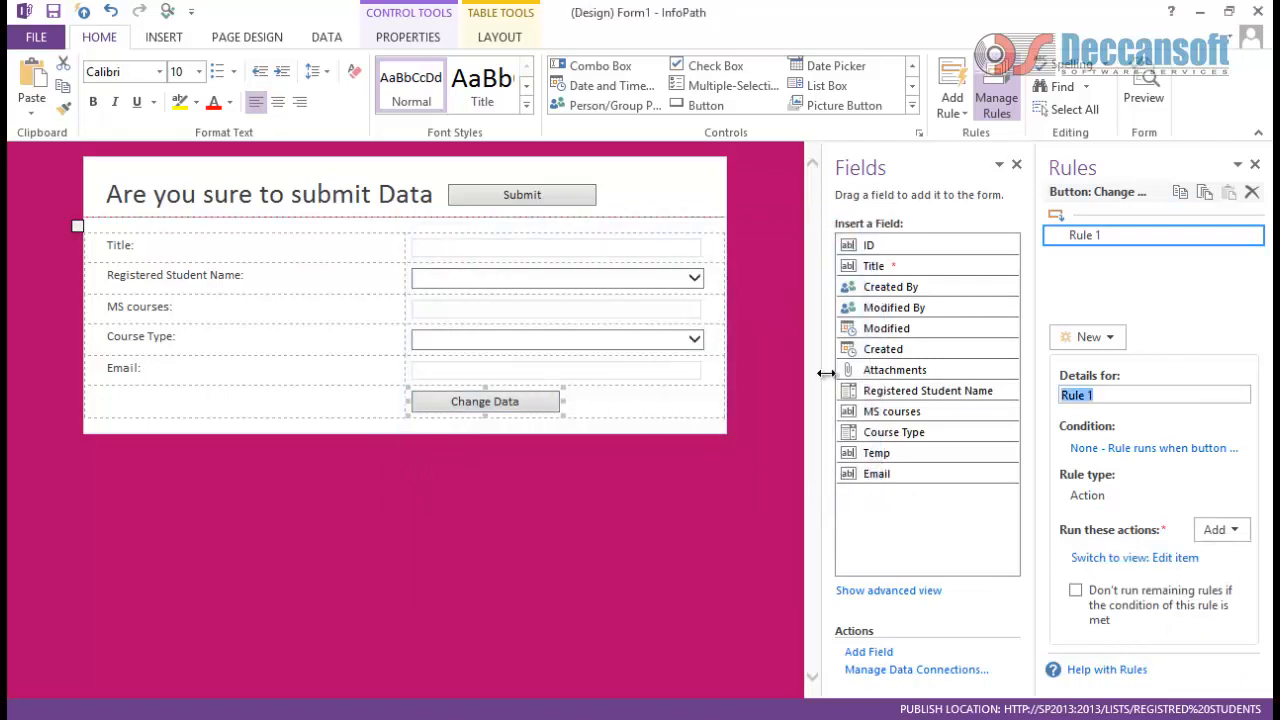
key(BackSpace)
text(Change Data)
Step: Quick Publish the form template to SharePoint and dismiss the success message
click(697, 467)
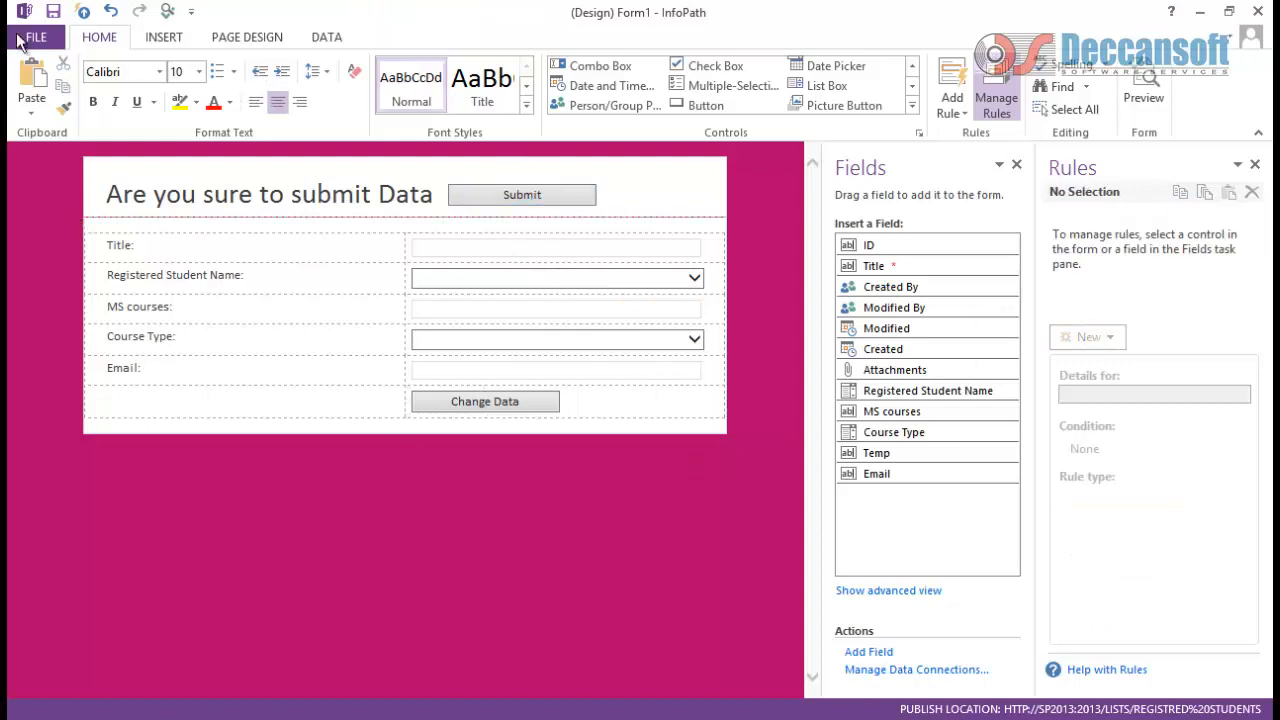
click(85, 12)
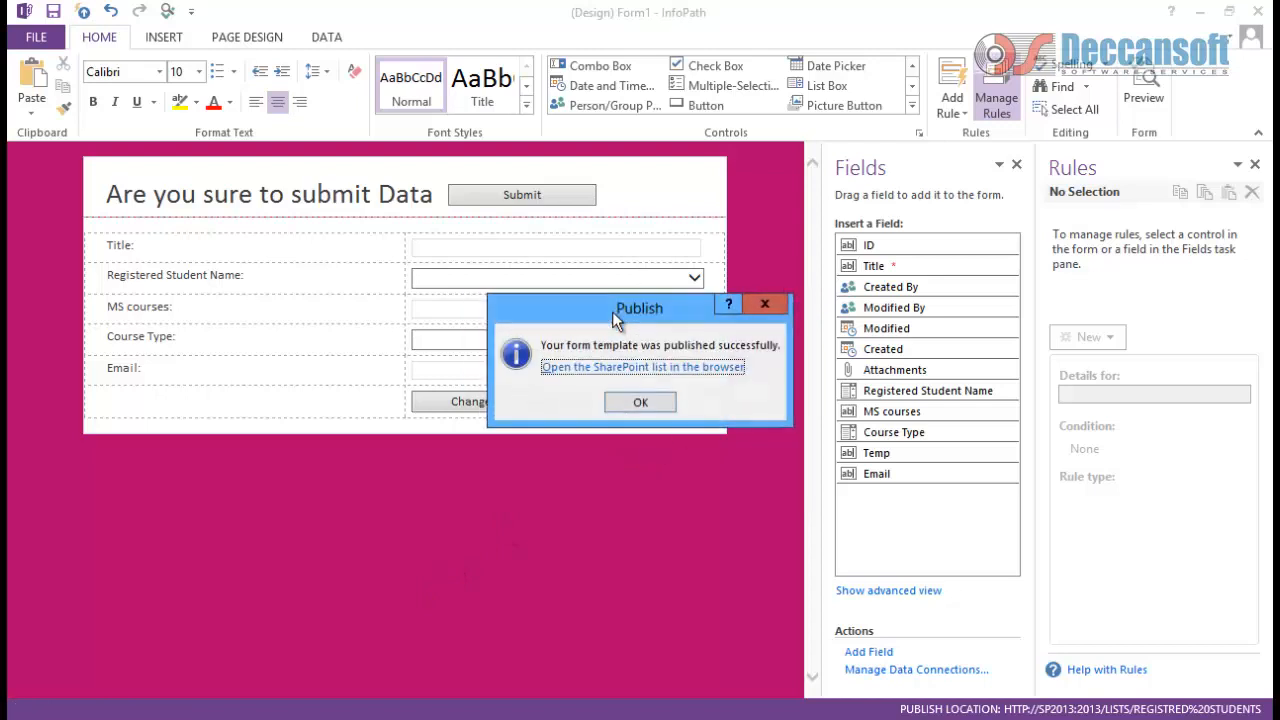
click(632, 402)
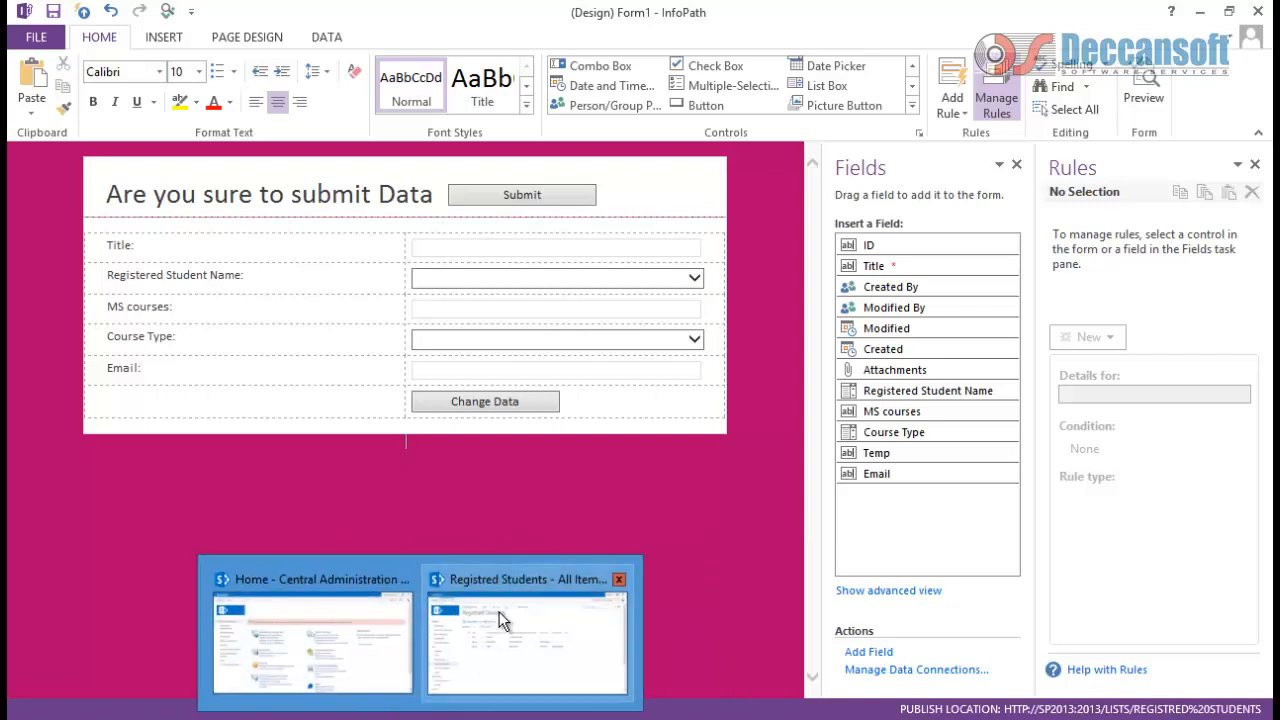
Step: Bring the Registred Students list forward, reload it and start a new item
click(505, 615)
click(349, 36)
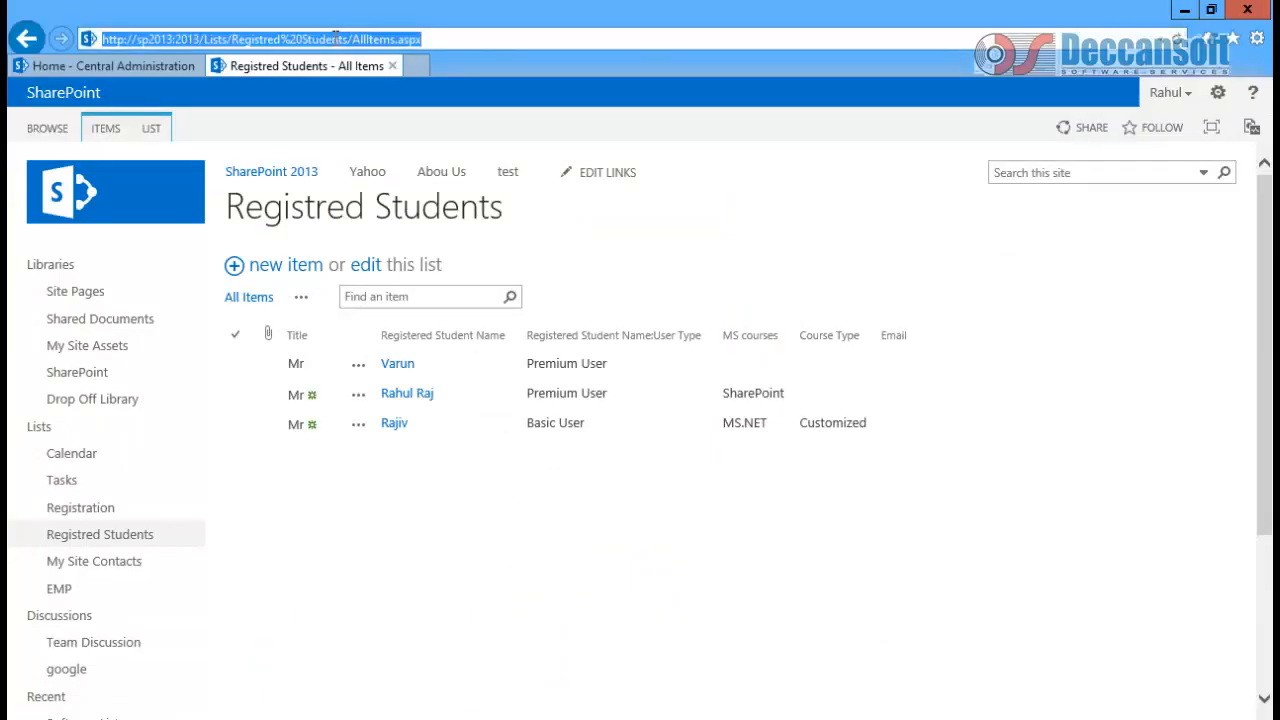
key(Return)
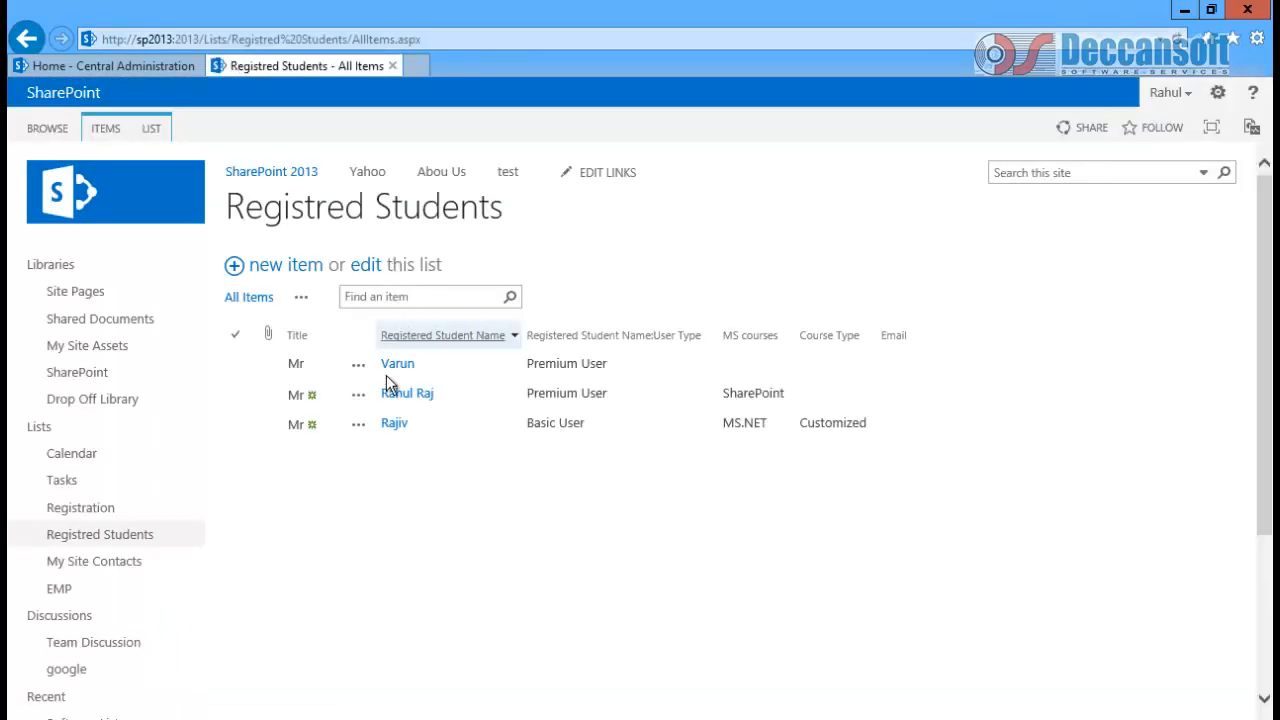
click(281, 272)
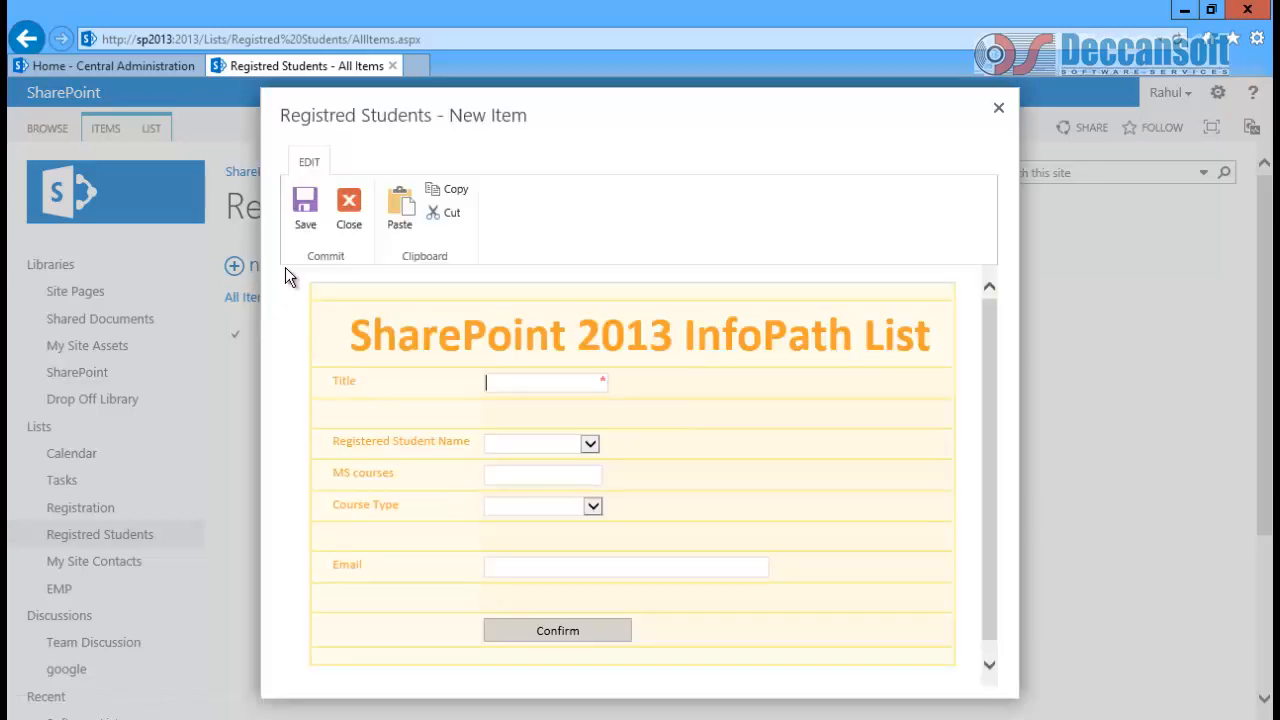
Step: Fill Title Mr, choose a registered student, MS courses MS.NET and Course Type One on One
click(526, 389)
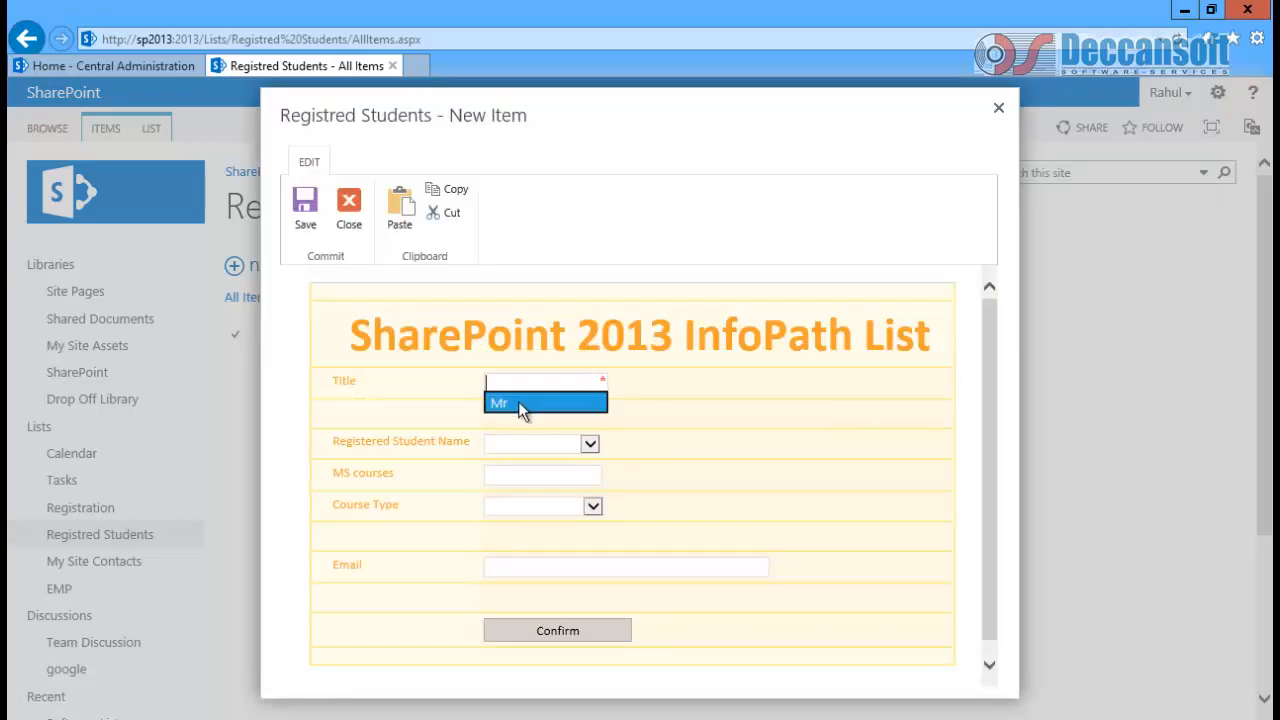
click(520, 404)
click(505, 443)
click(505, 452)
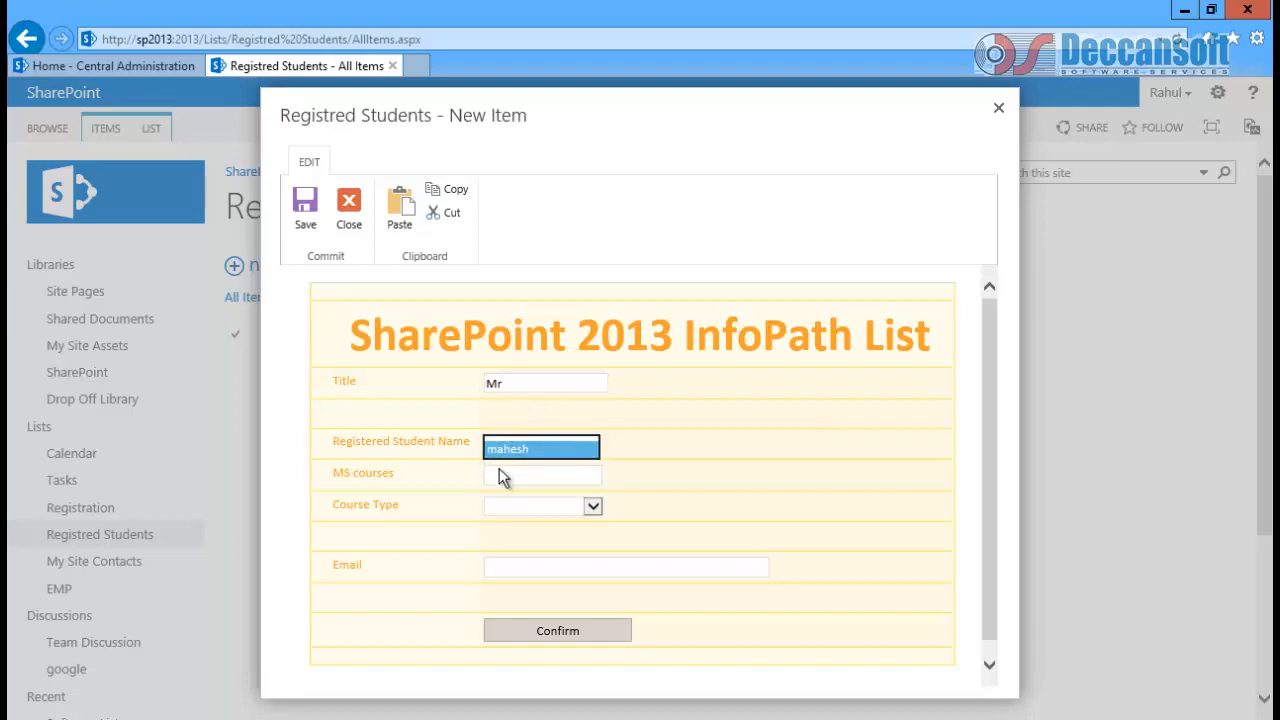
click(503, 479)
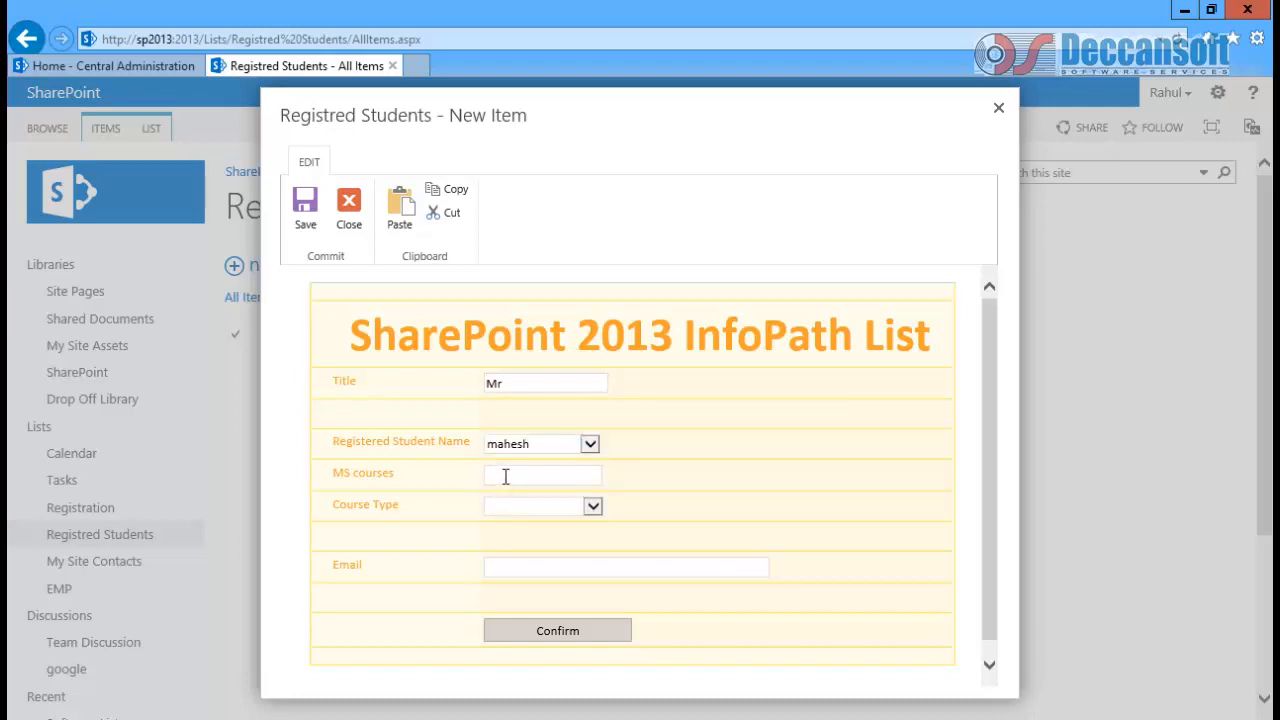
click(510, 493)
click(510, 510)
click(511, 538)
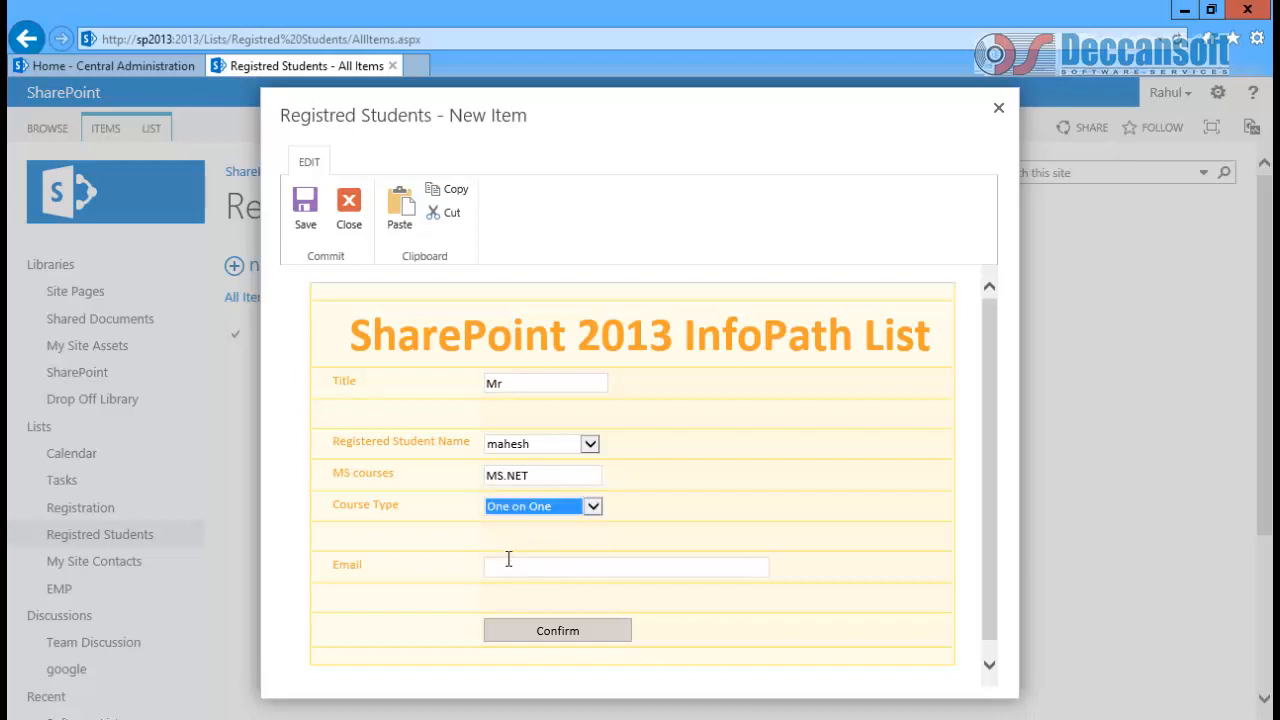
Step: Enter the student's e-mail address and show the Confirmation view
click(508, 565)
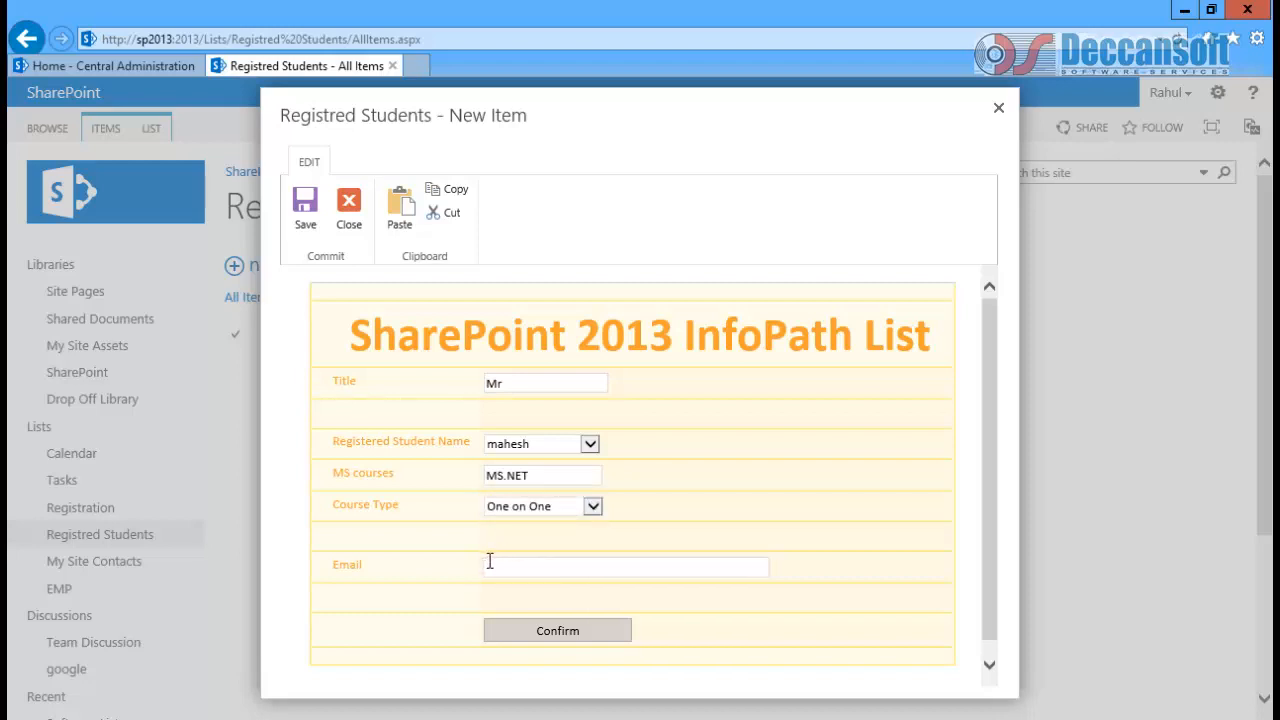
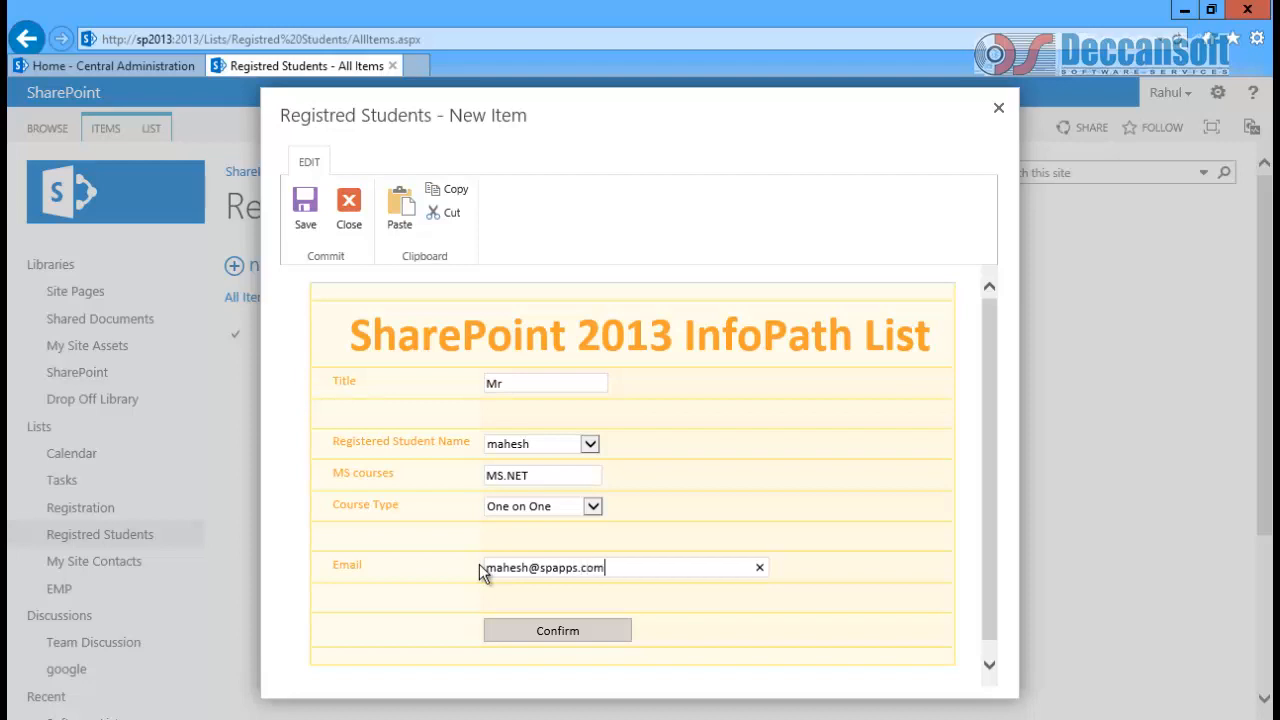
click(565, 632)
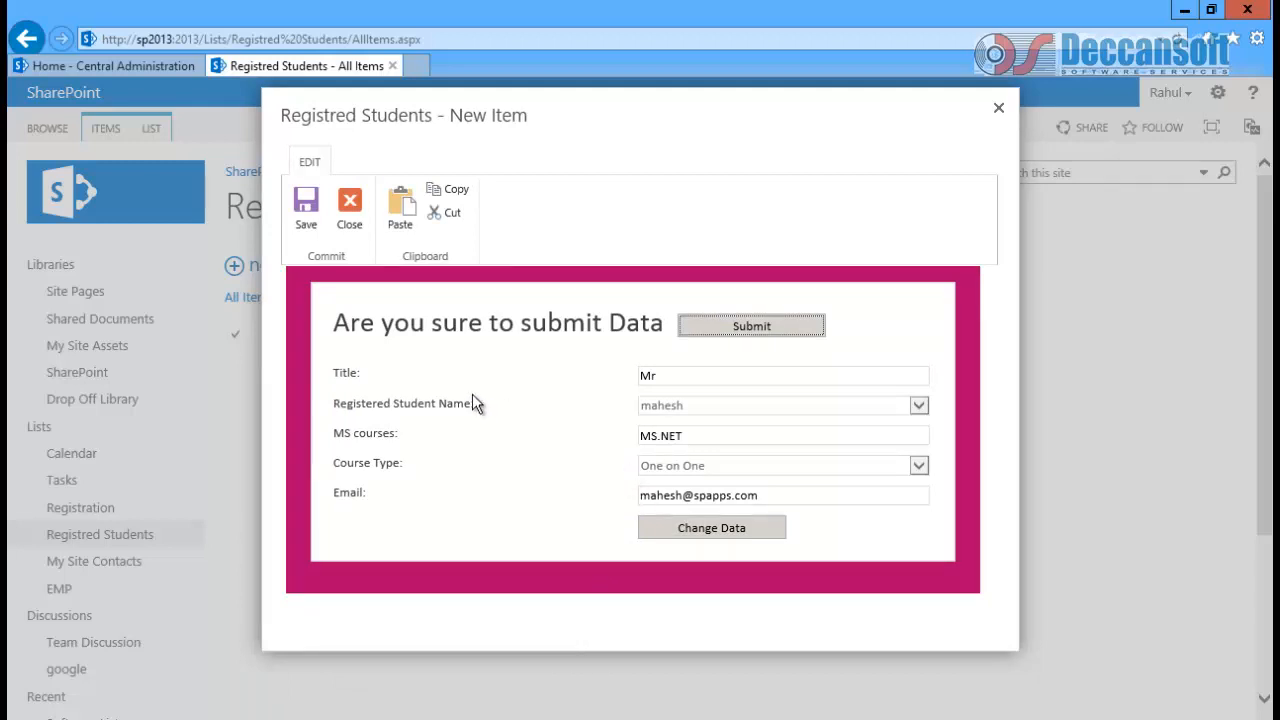
Step: Check that the Title and e-mail fields are read-only, then use Change Data to return to editing
click(665, 377)
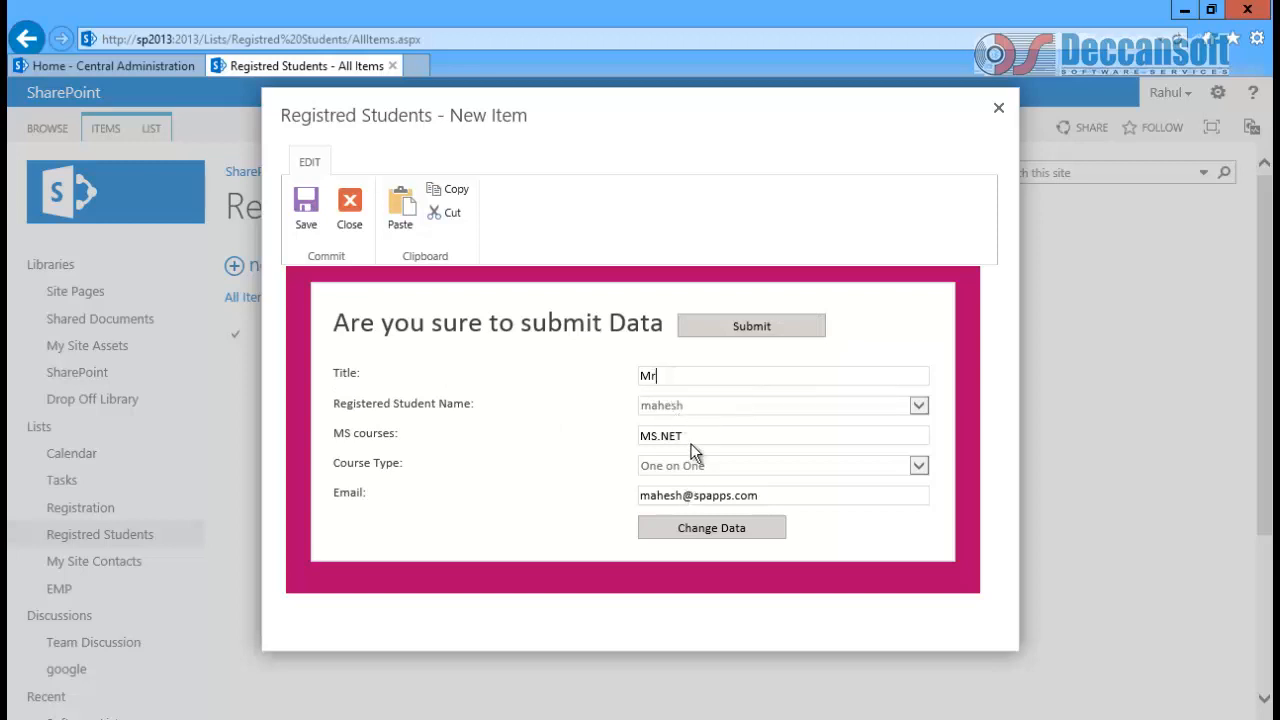
drag(755, 496, 526, 540)
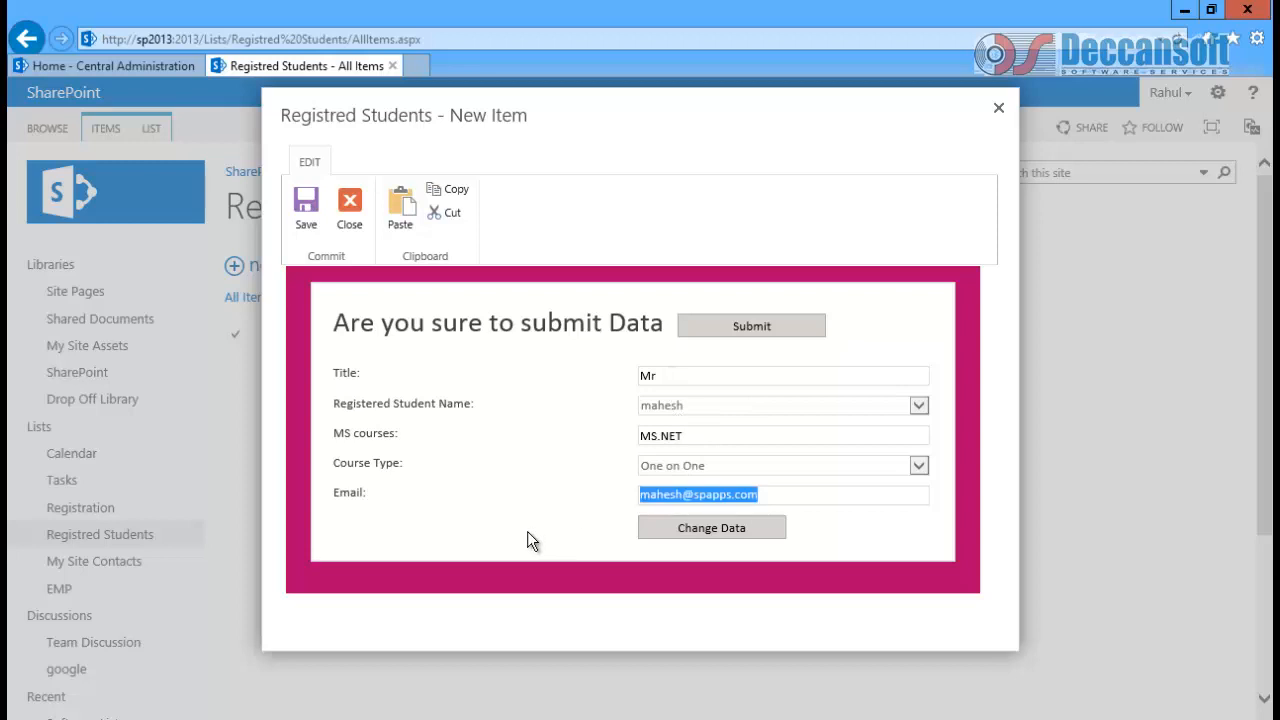
double_click(705, 506)
double_click(670, 506)
click(788, 502)
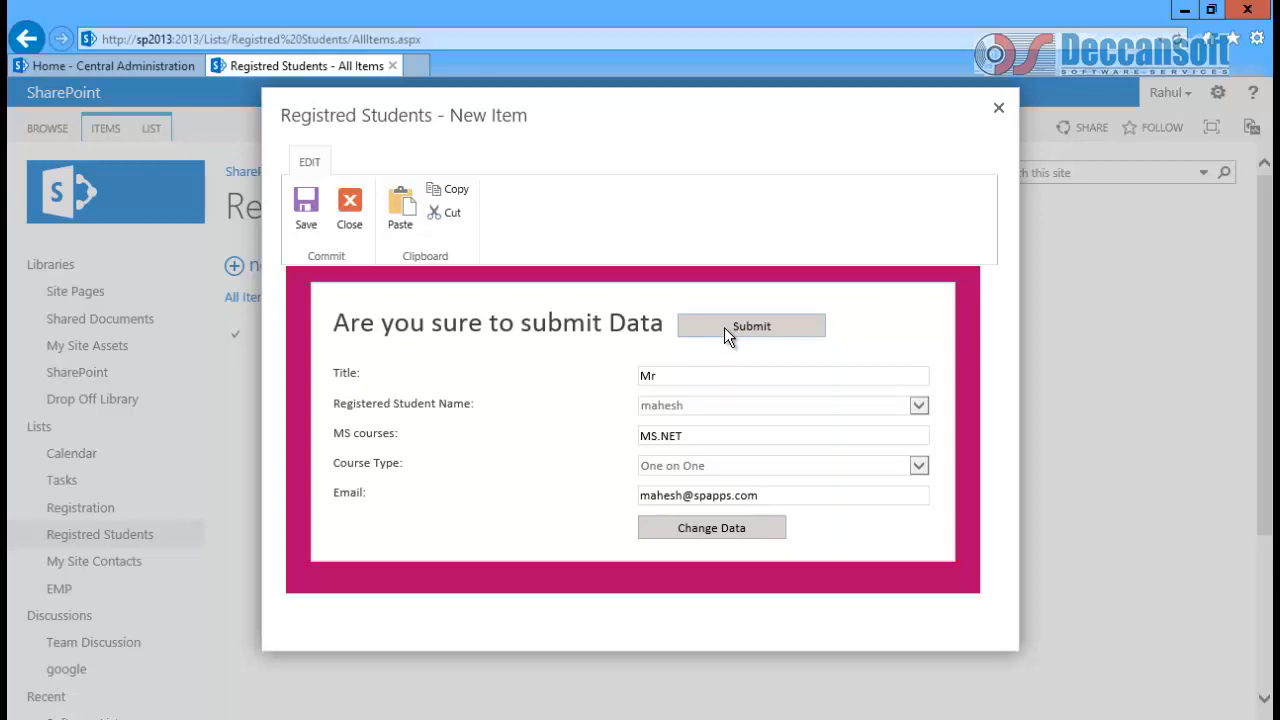
click(716, 525)
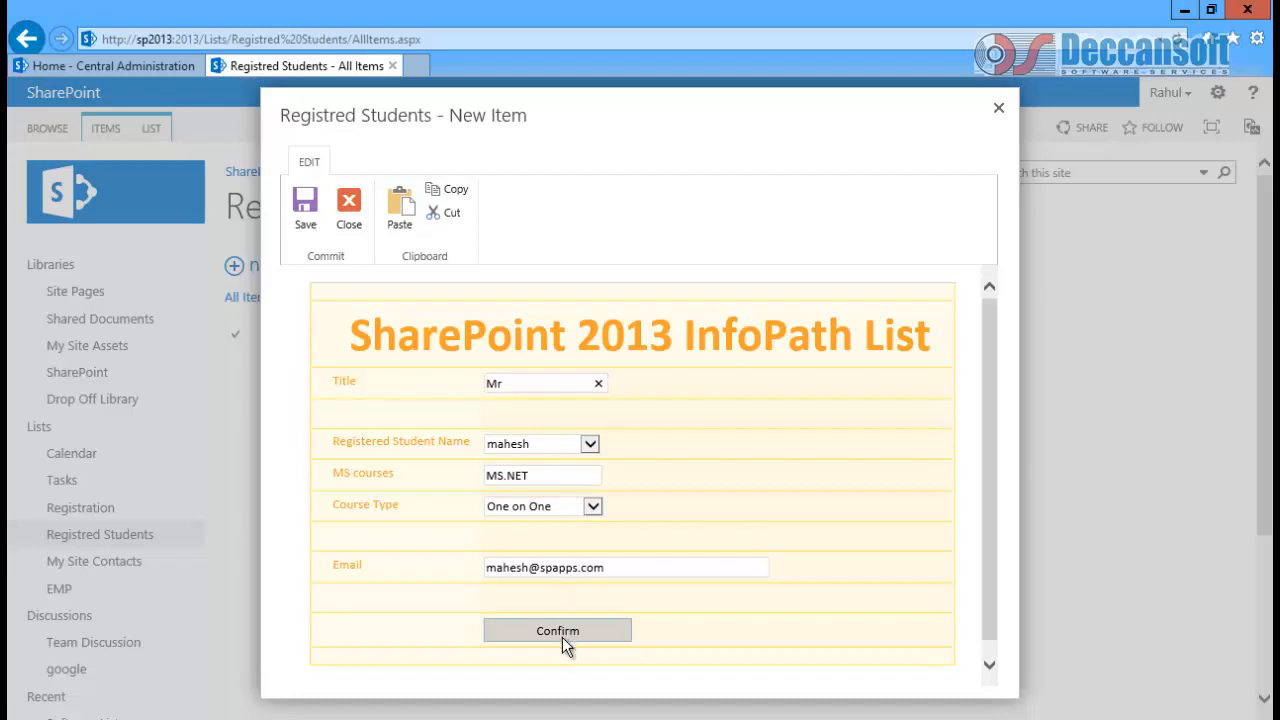
Step: Choose a different registered student, retype the e-mail's name part, confirm and submit the item
click(589, 443)
click(567, 461)
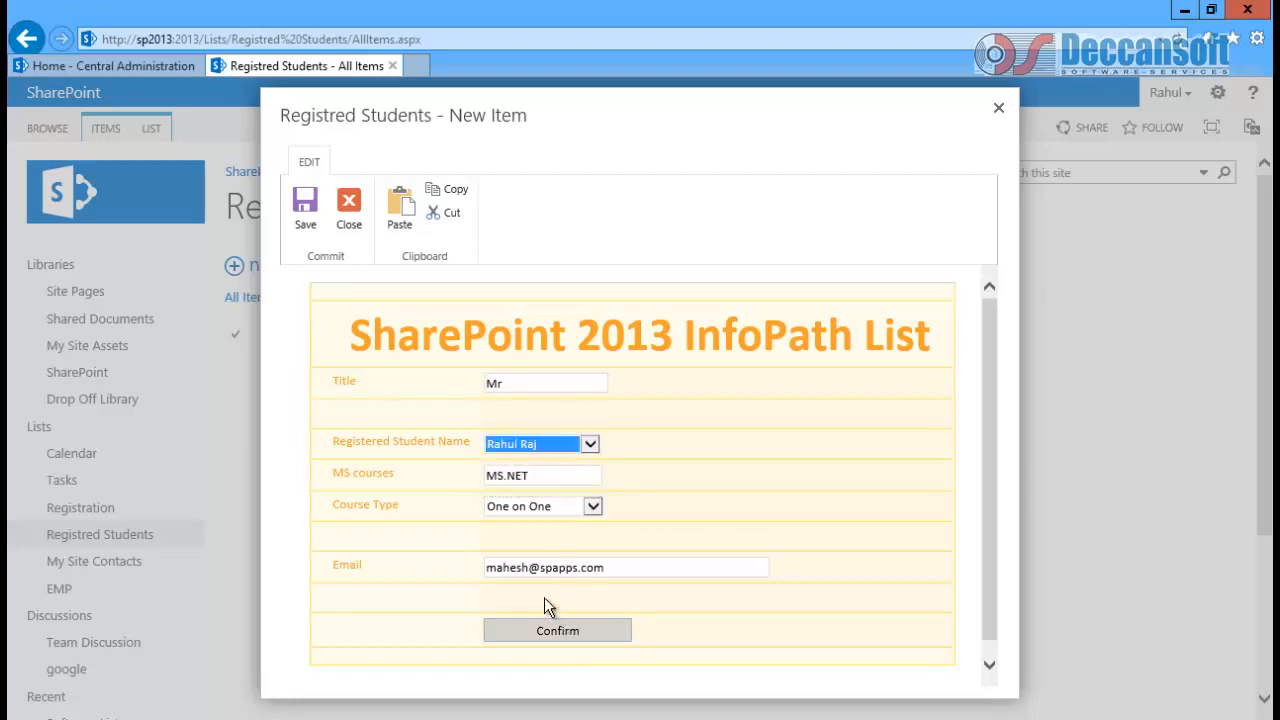
double_click(529, 566)
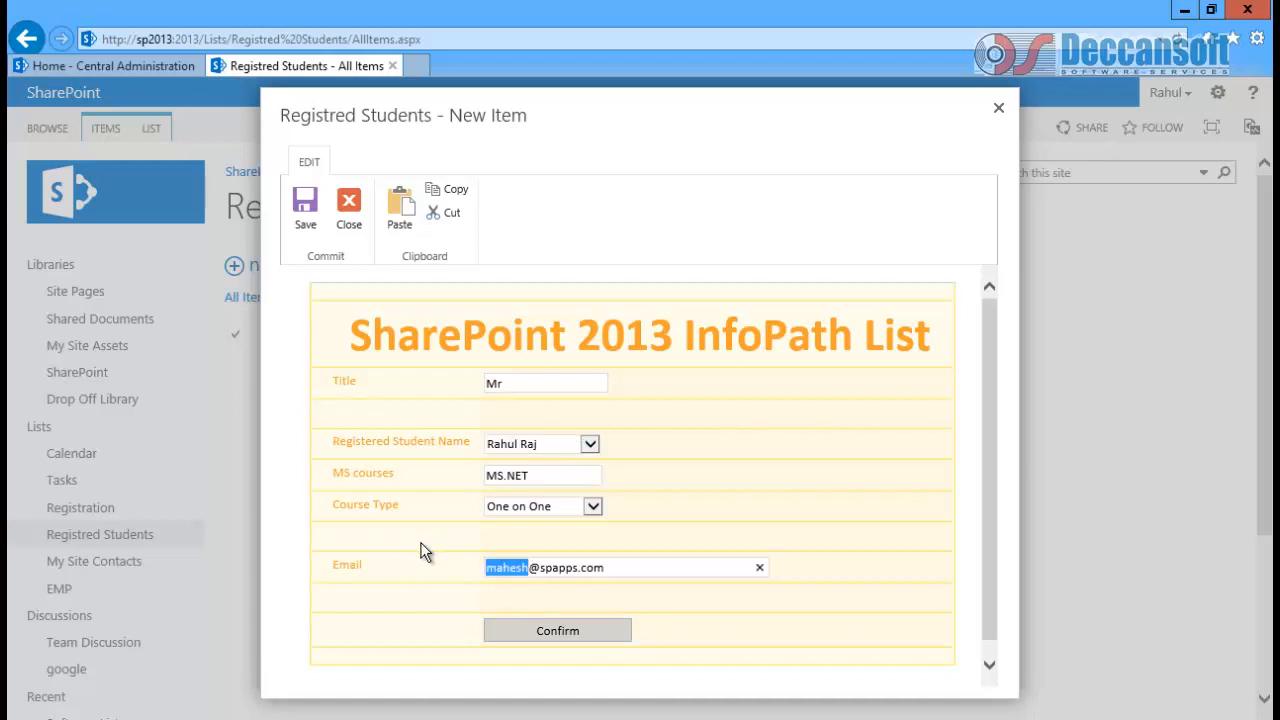
text(rahul)
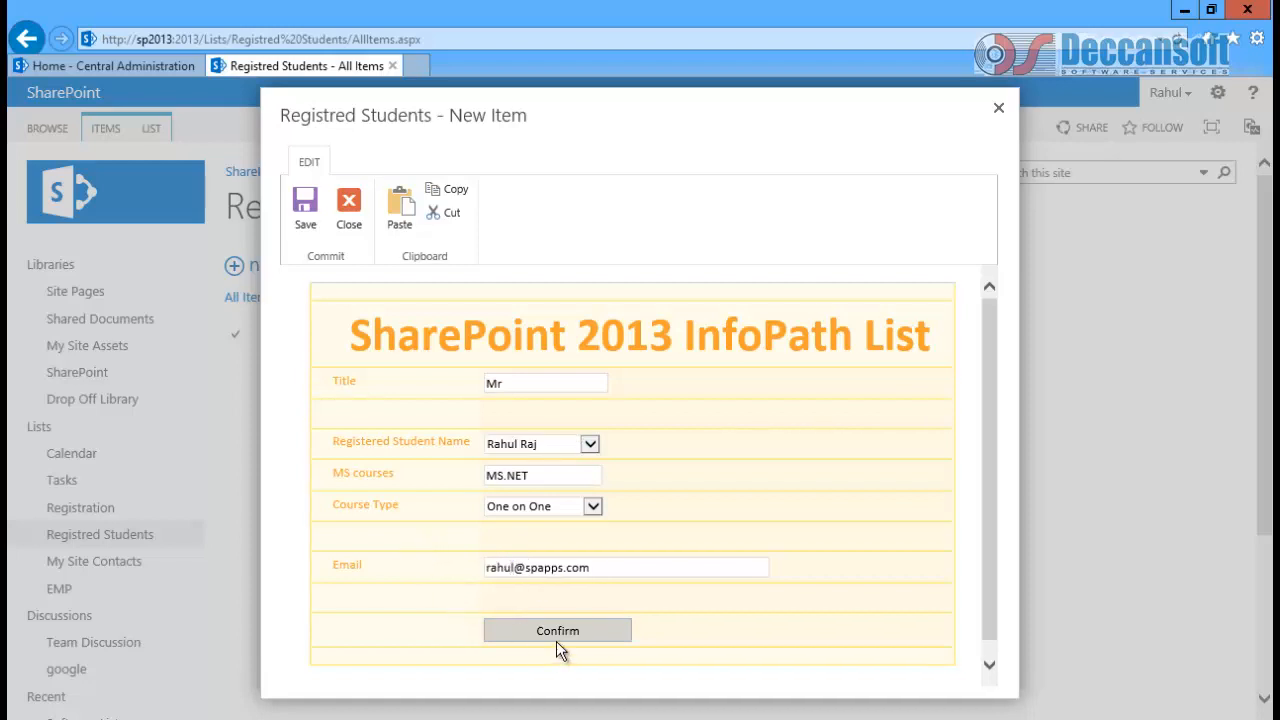
click(559, 630)
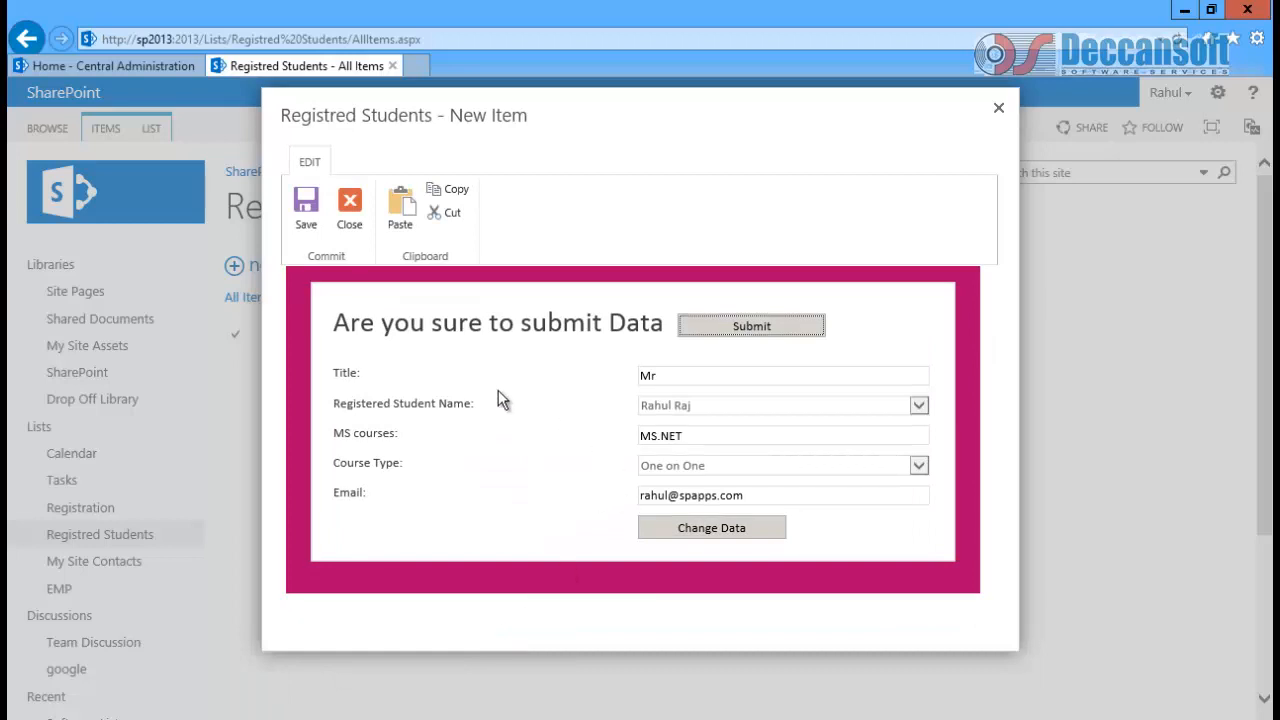
click(748, 328)
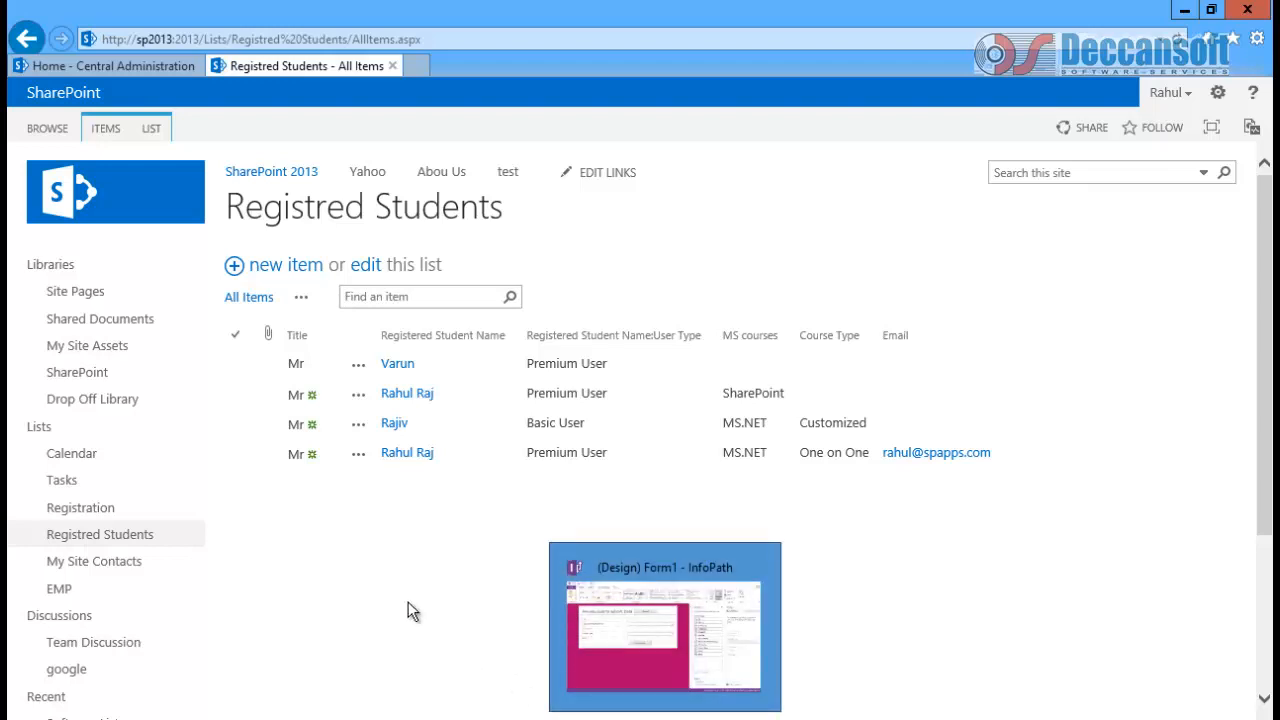
Step: Switch from the SharePoint list page back to the InfoPath Designer window via the taskbar
click(608, 718)
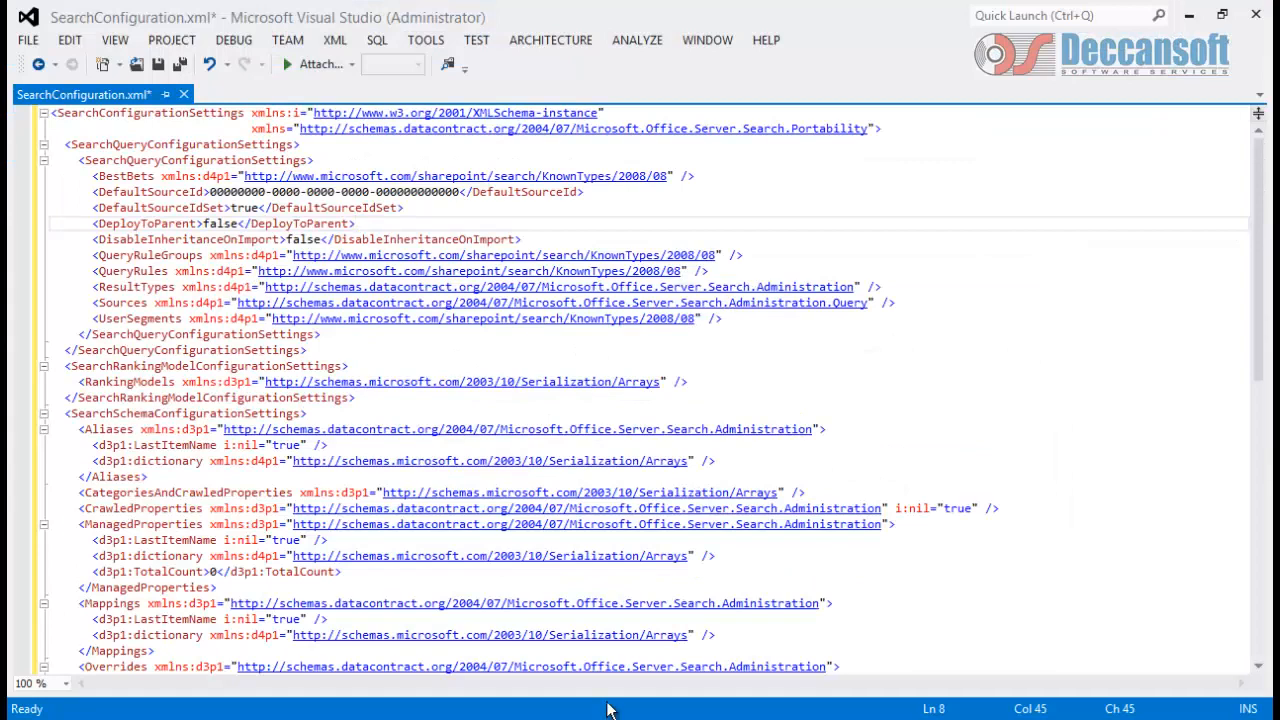
click(608, 718)
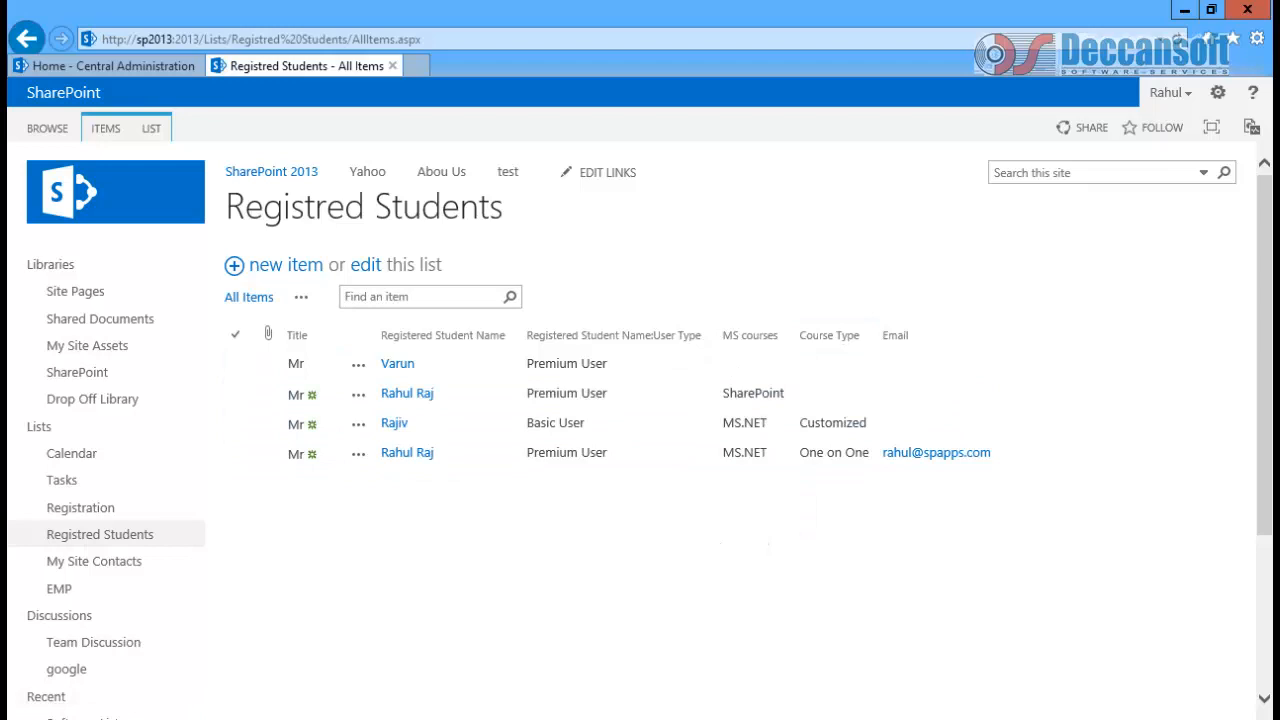
click(680, 620)
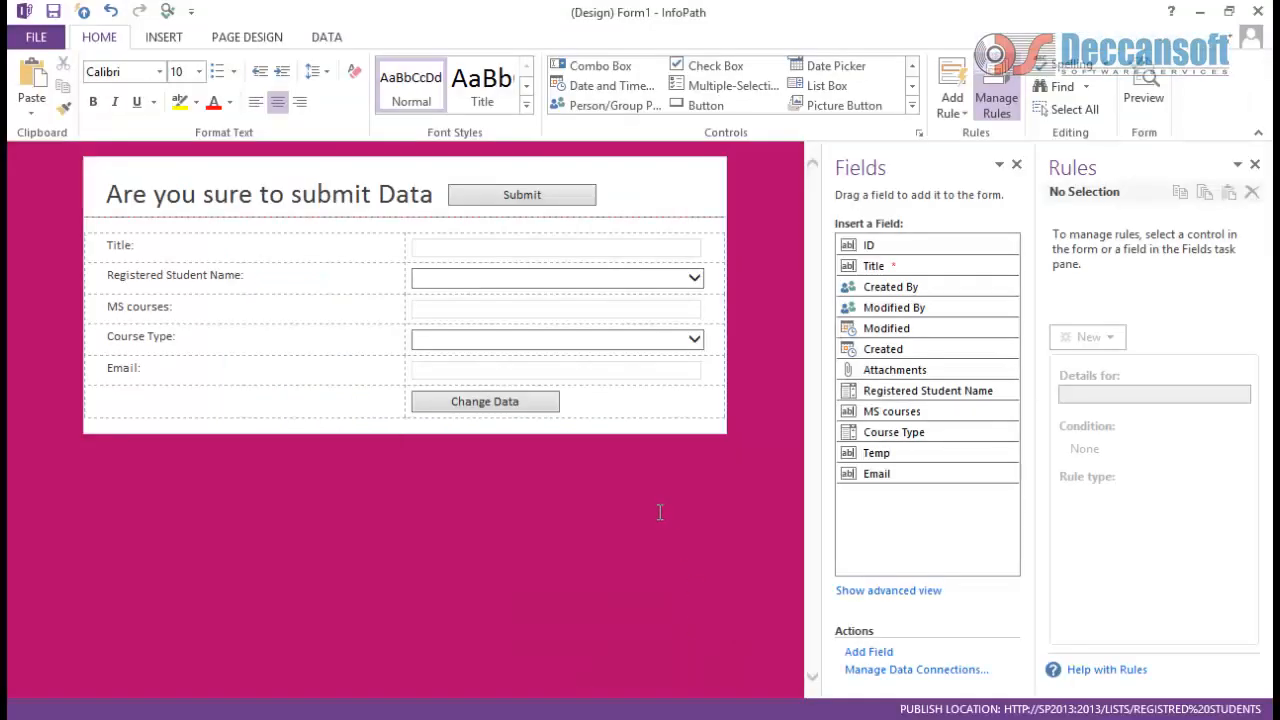